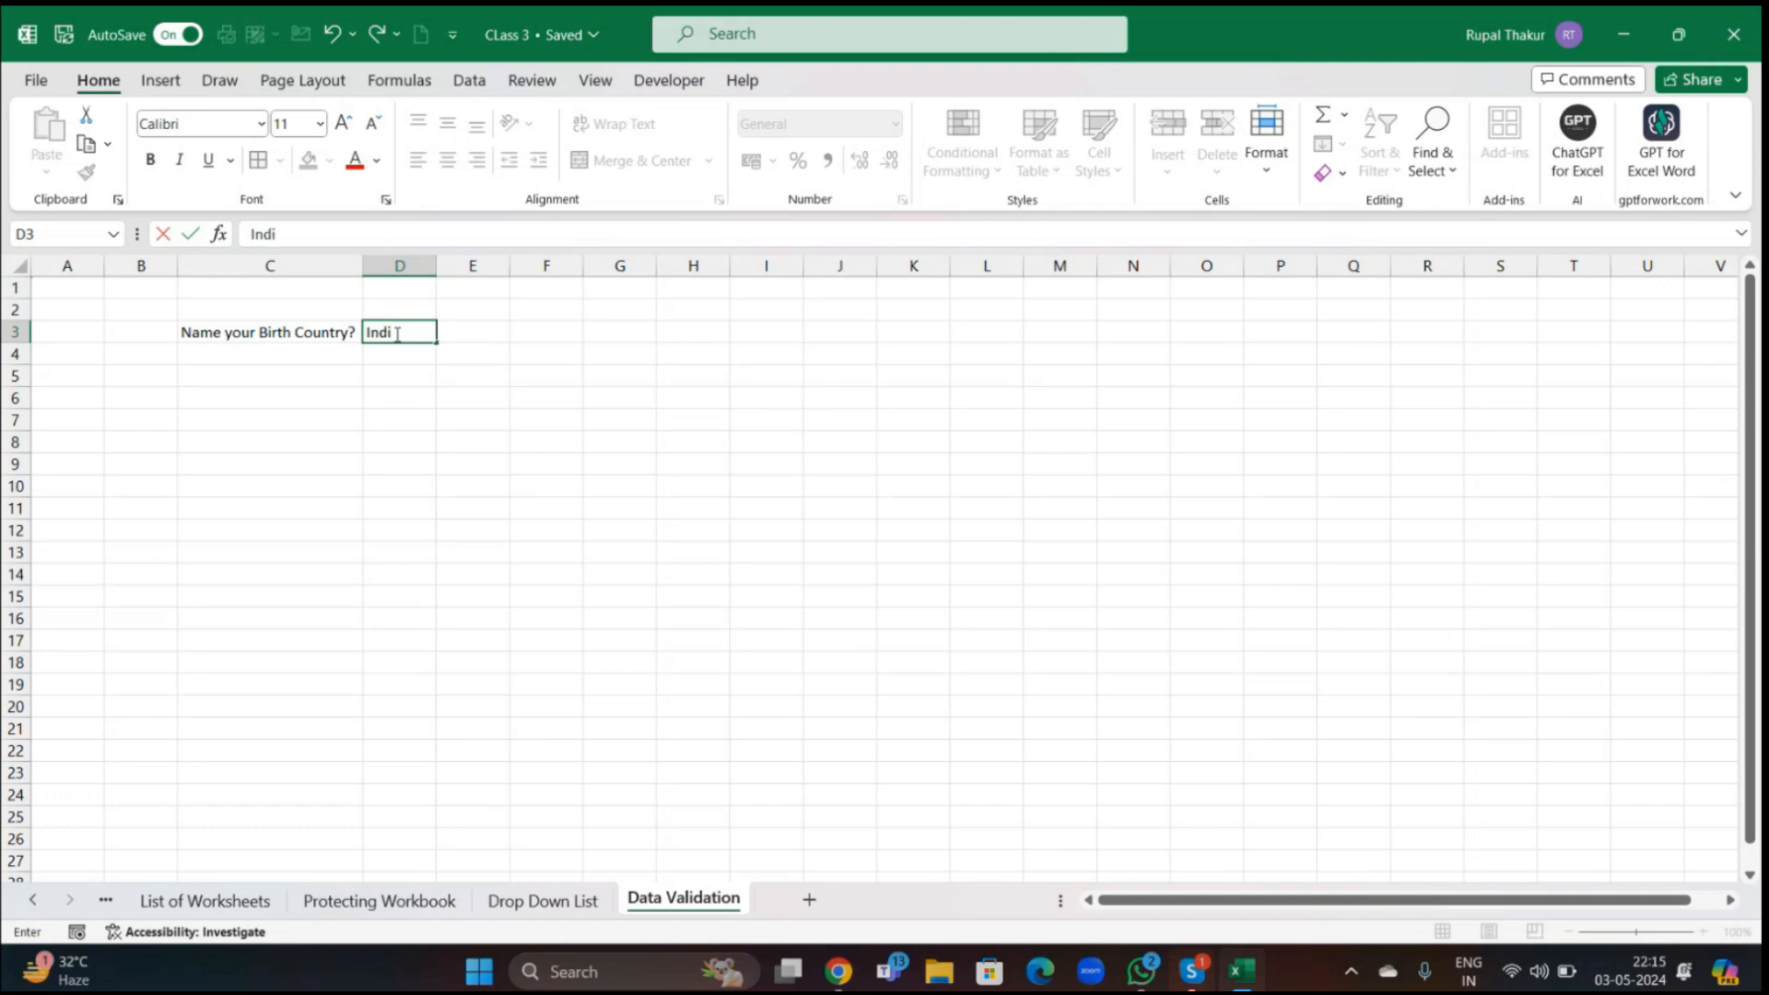
- Complete the India entry in cell D3, then clear the cell's contents
{"action": "left_click", "coordinate": [565, 418]}
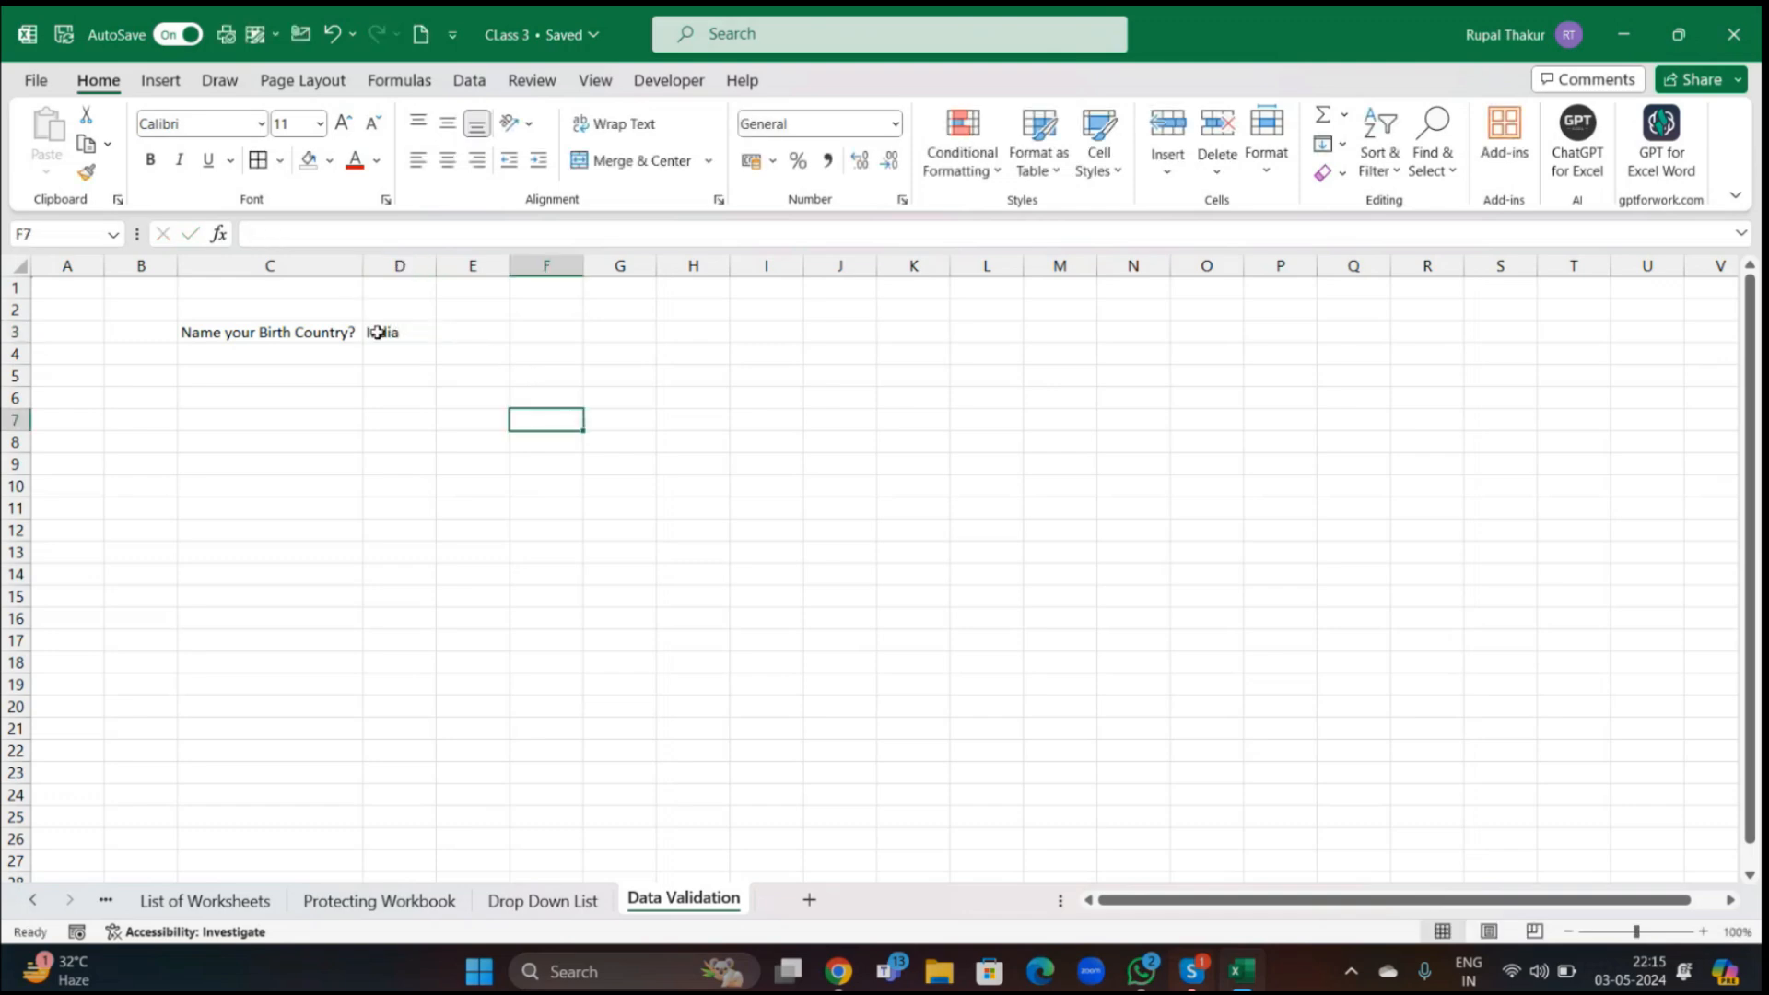
{"action": "left_click_drag", "start_coordinate": [413, 334], "coordinate": [399, 363]}
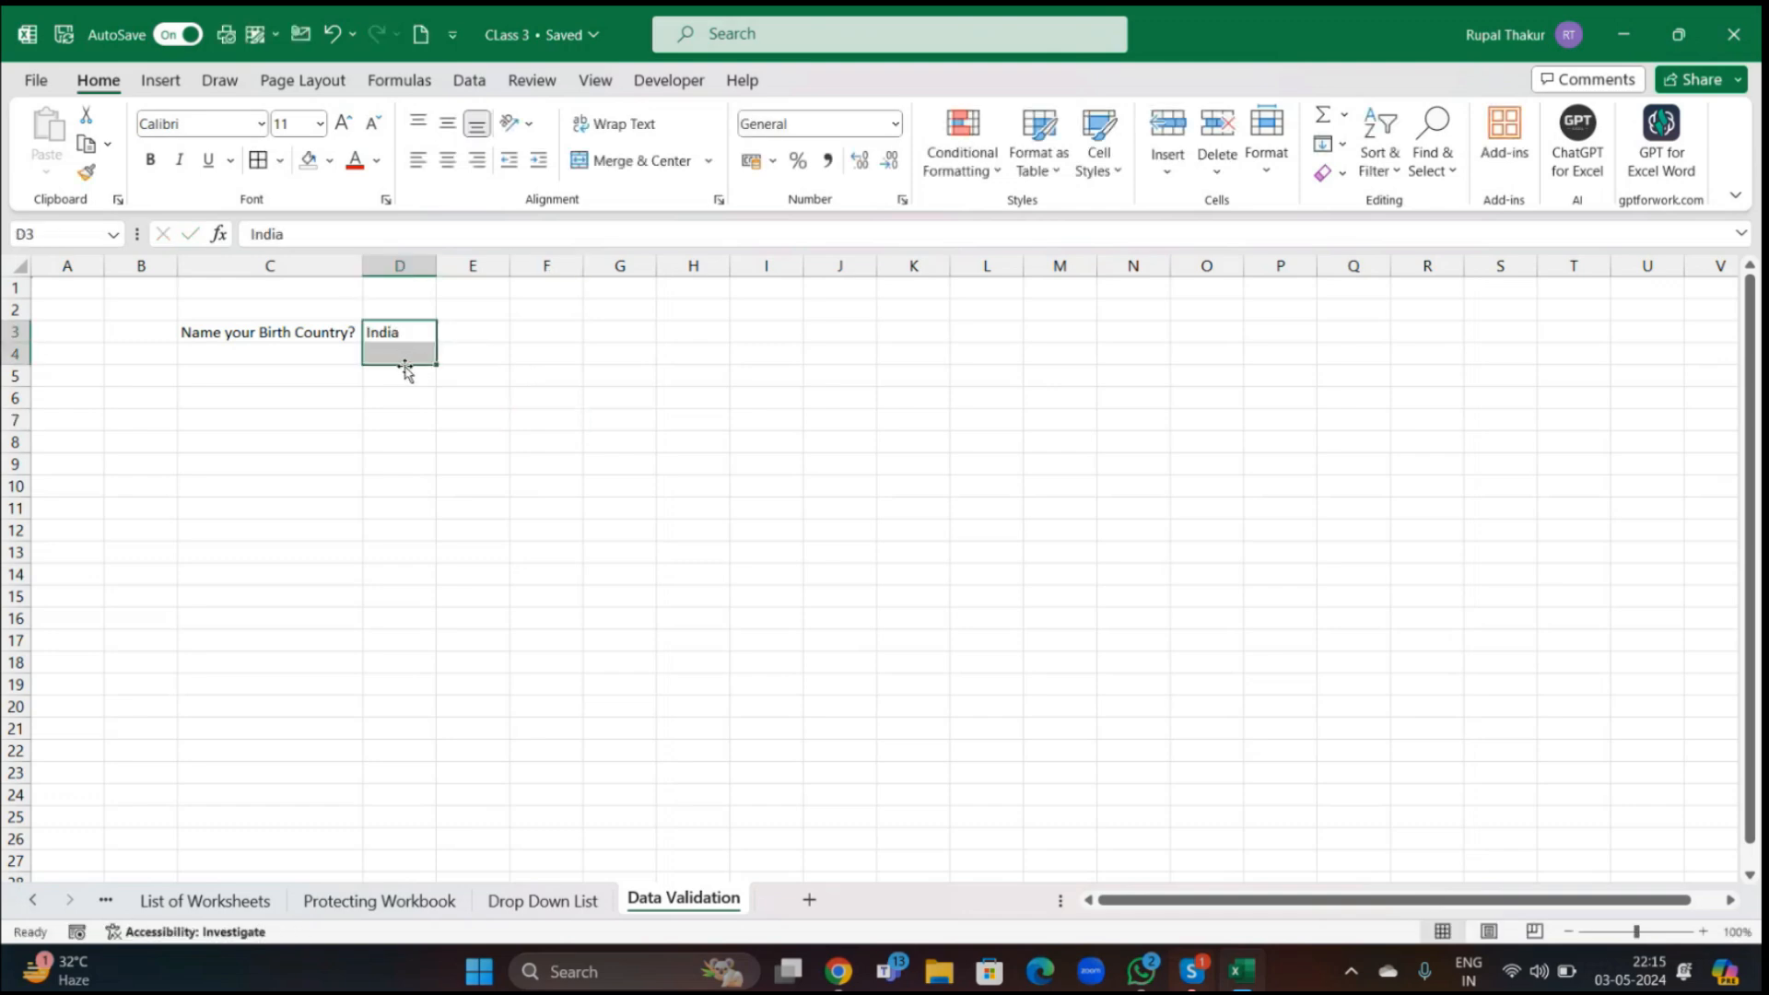
{"action": "left_click", "coordinate": [417, 375]}
{"action": "left_click", "coordinate": [414, 335]}
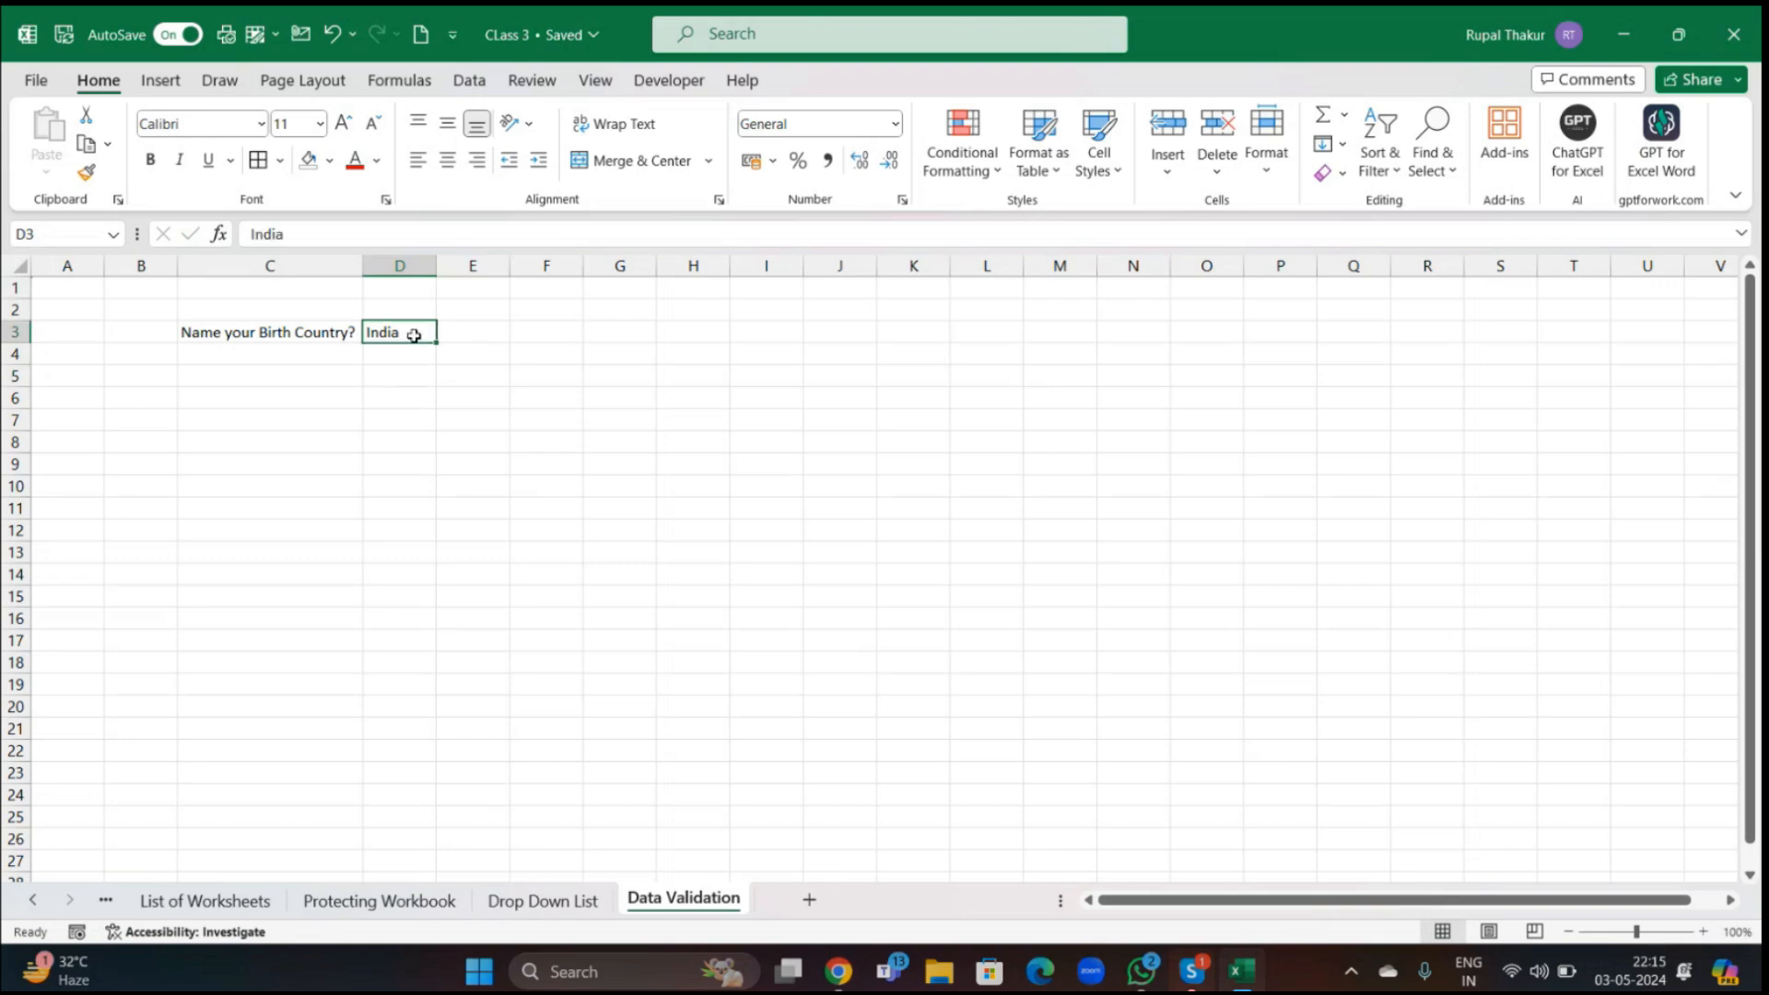
{"action": "key", "text": "BackSpace"}
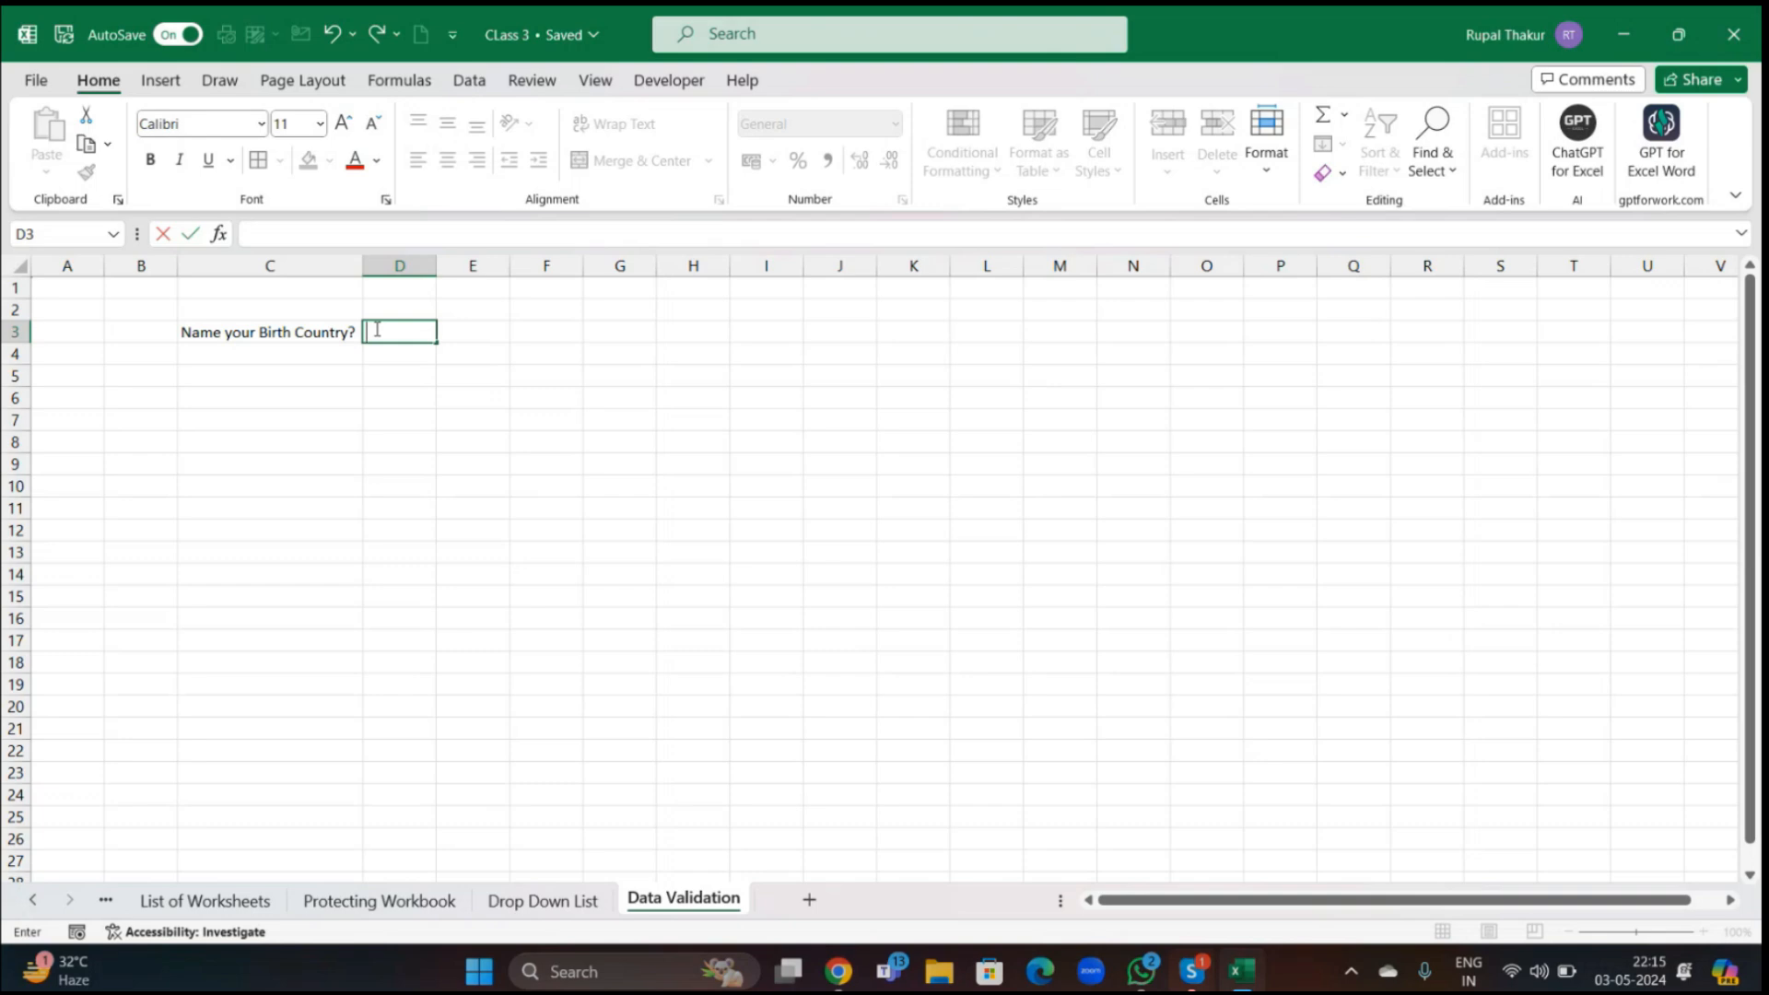
- Label cell F3 "Drop Down List" and auto-fit the width of column F to the text
{"action": "left_click", "coordinate": [580, 337]}
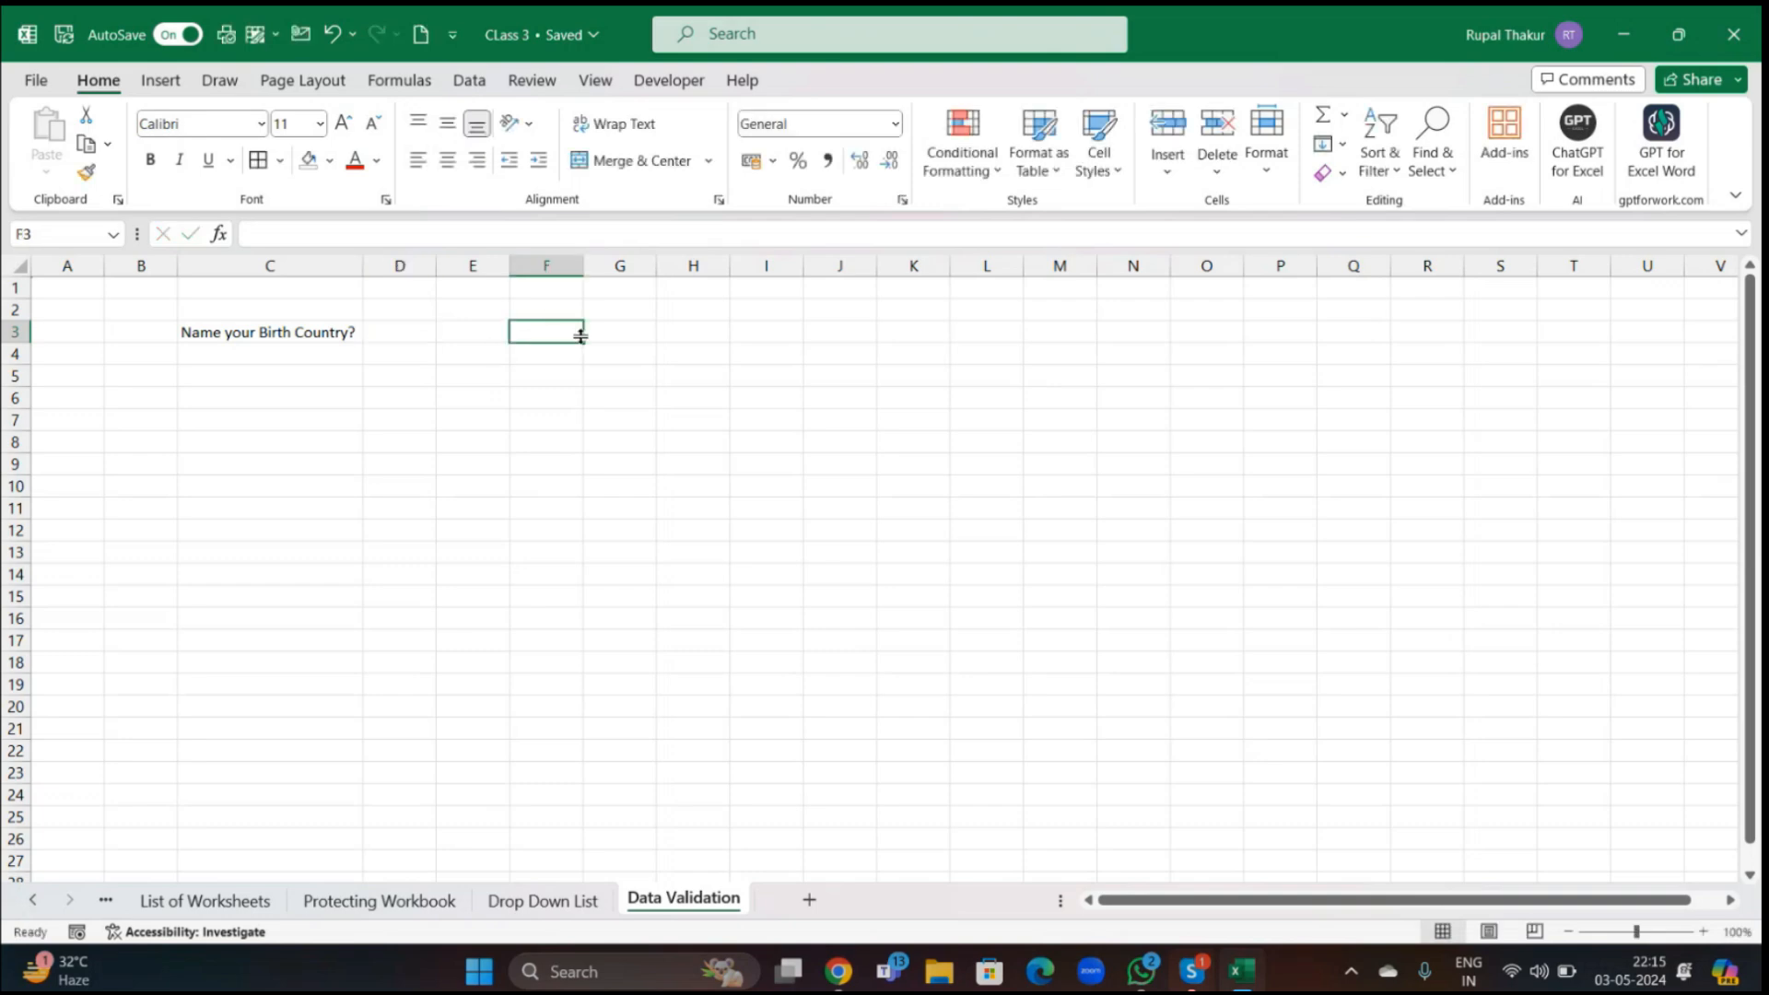
{"action": "type", "text": "Drop "}
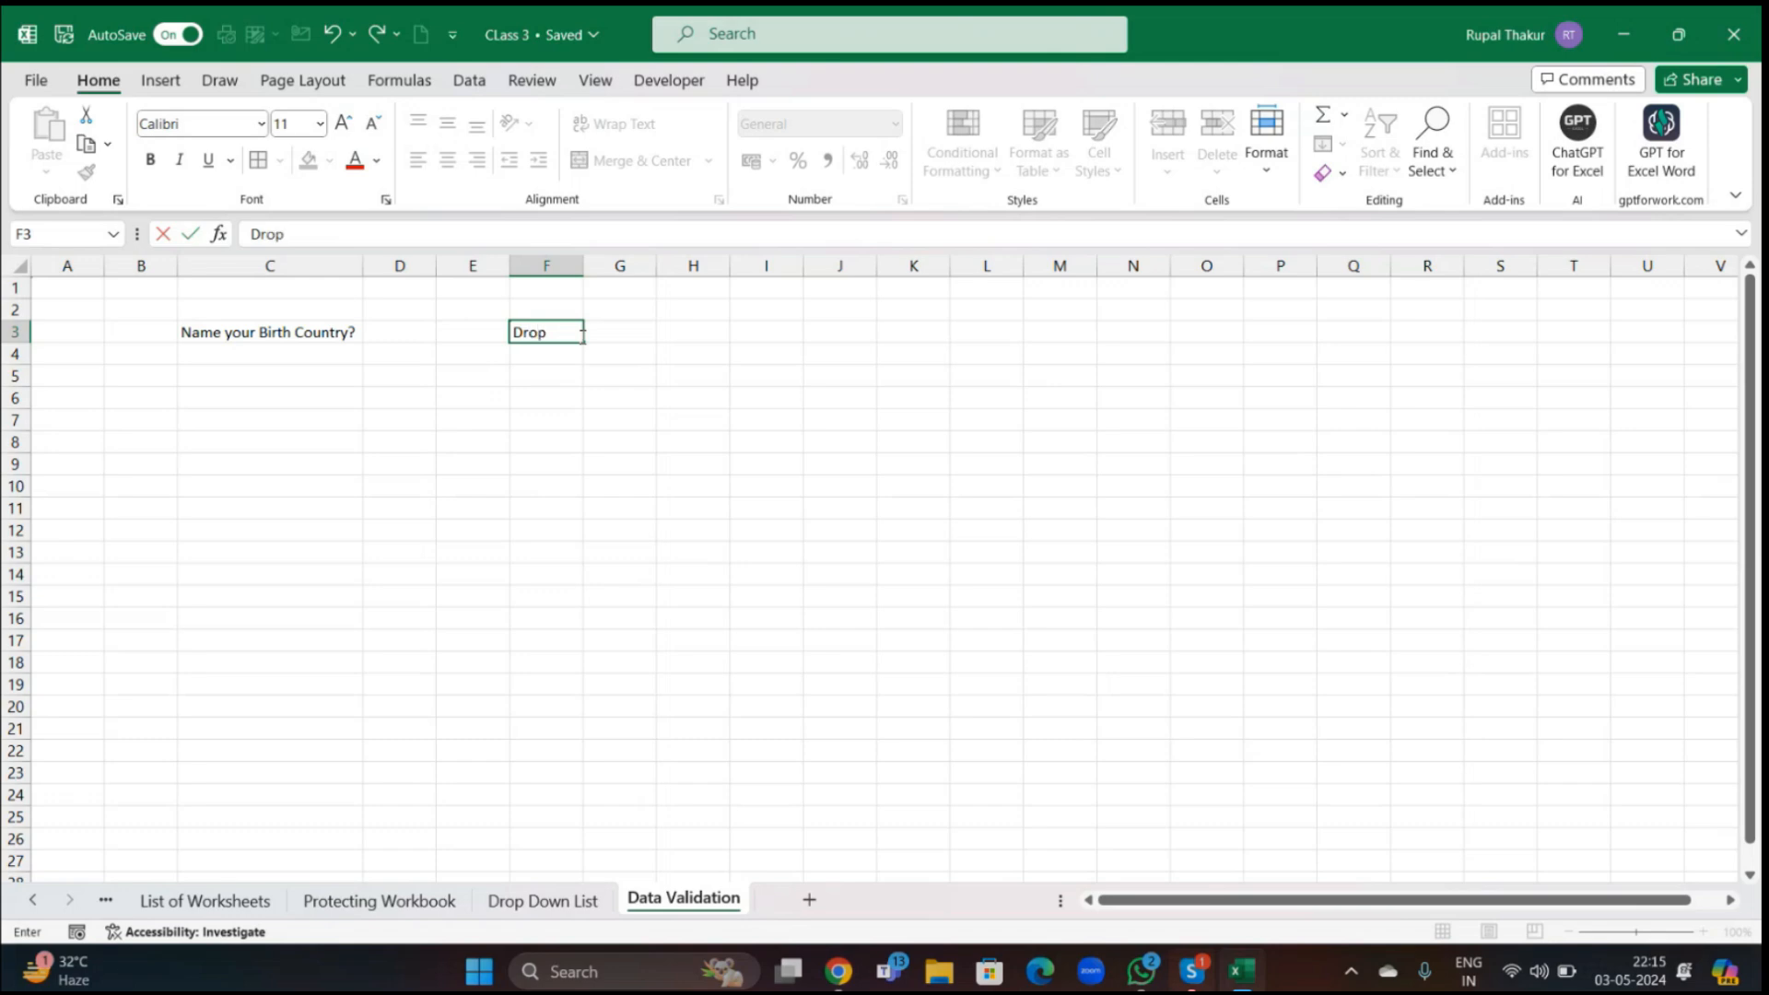
{"action": "type", "text": "Down List"}
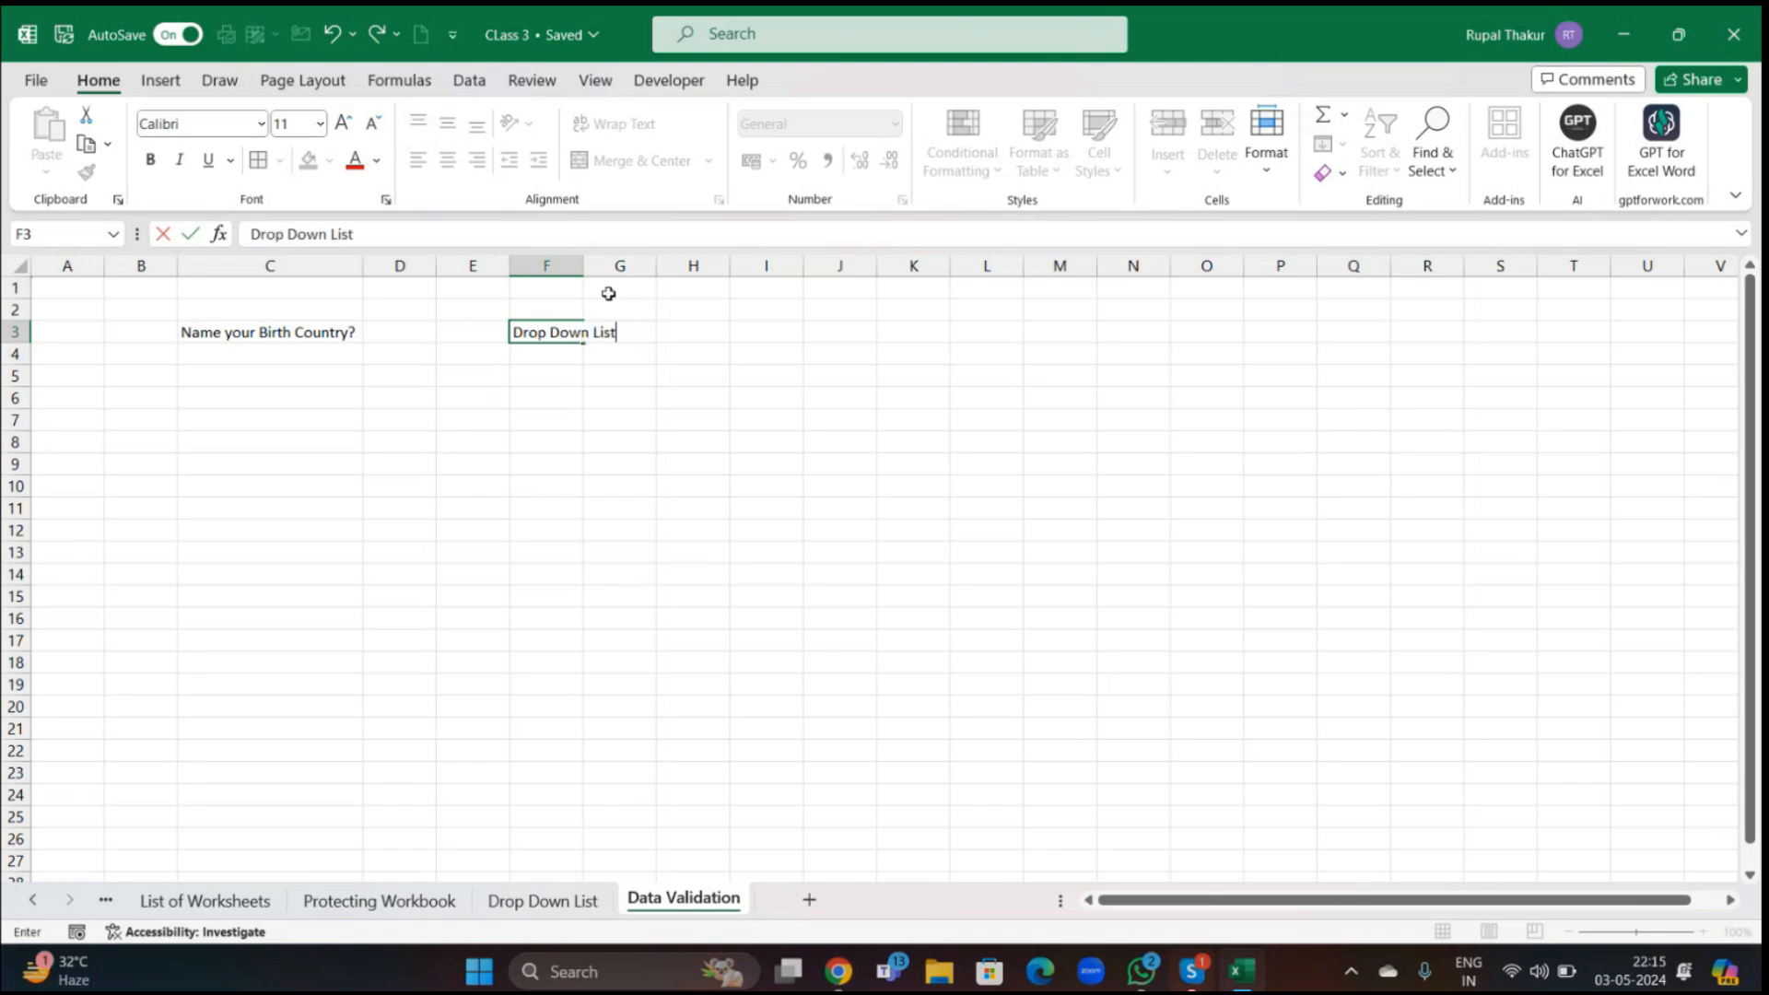
{"action": "left_click", "coordinate": [682, 417]}
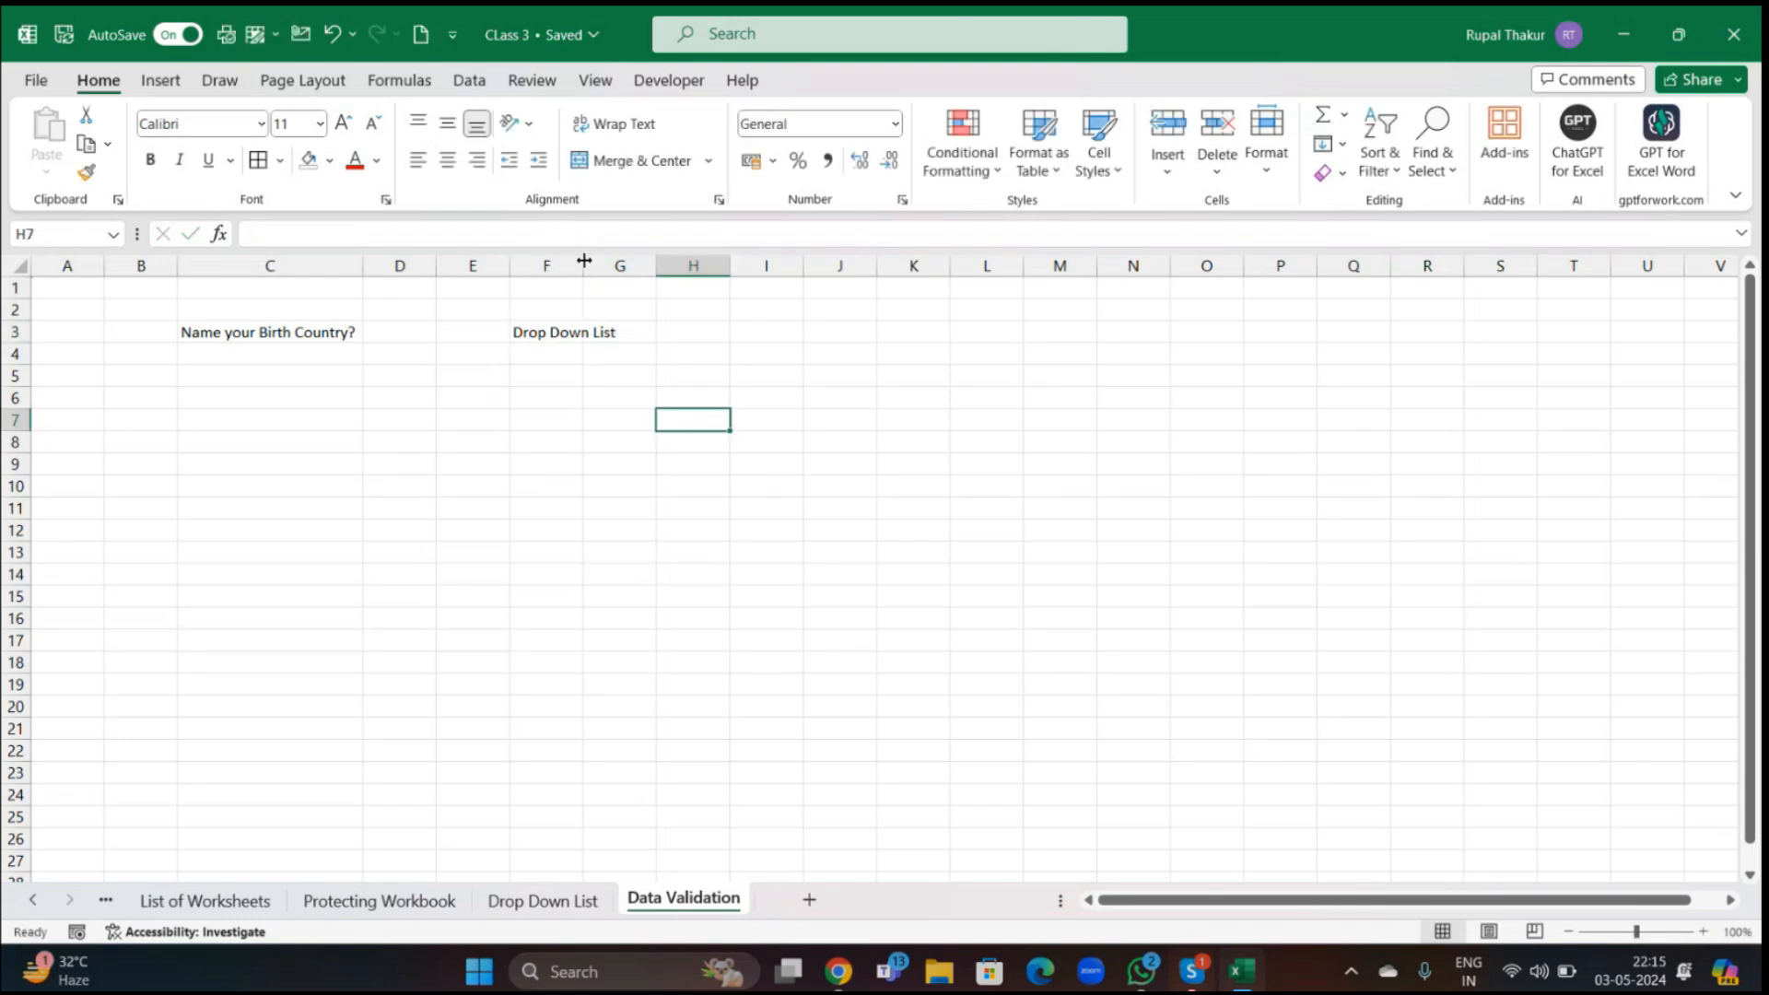
{"action": "double_click", "coordinate": [584, 265]}
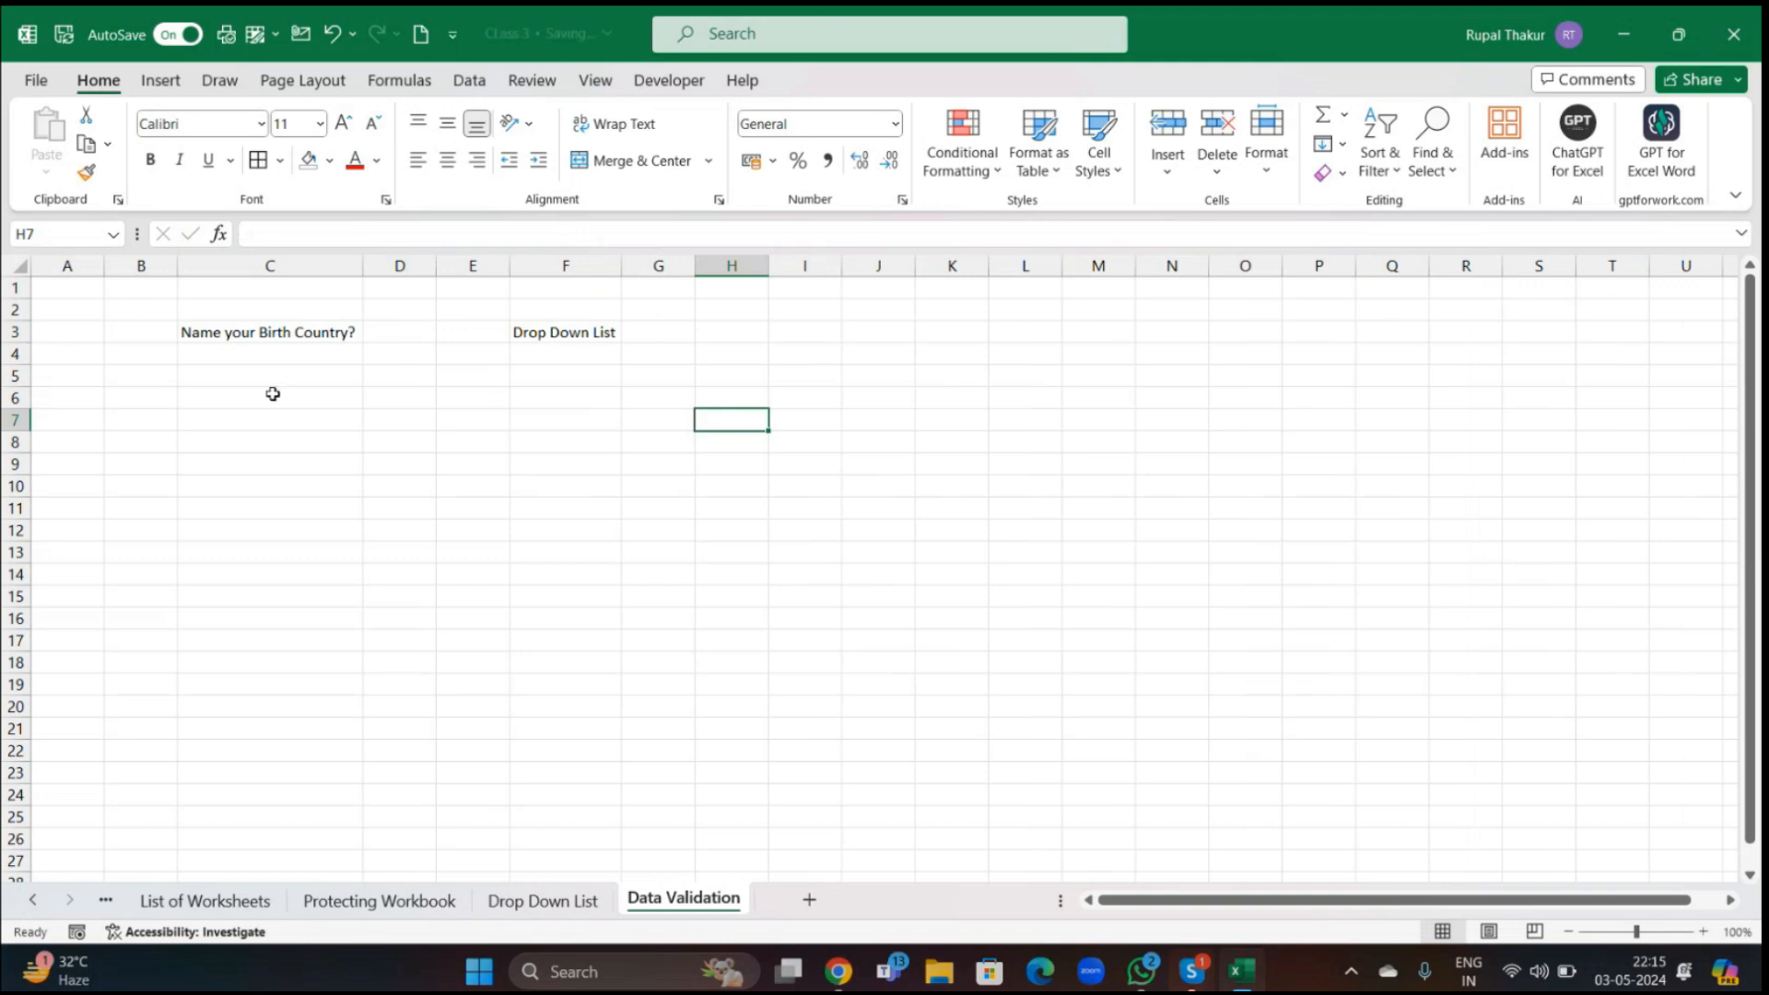
- Start a data validation rule for cell D3 that allows only values from a List
{"action": "left_click", "coordinate": [397, 329]}
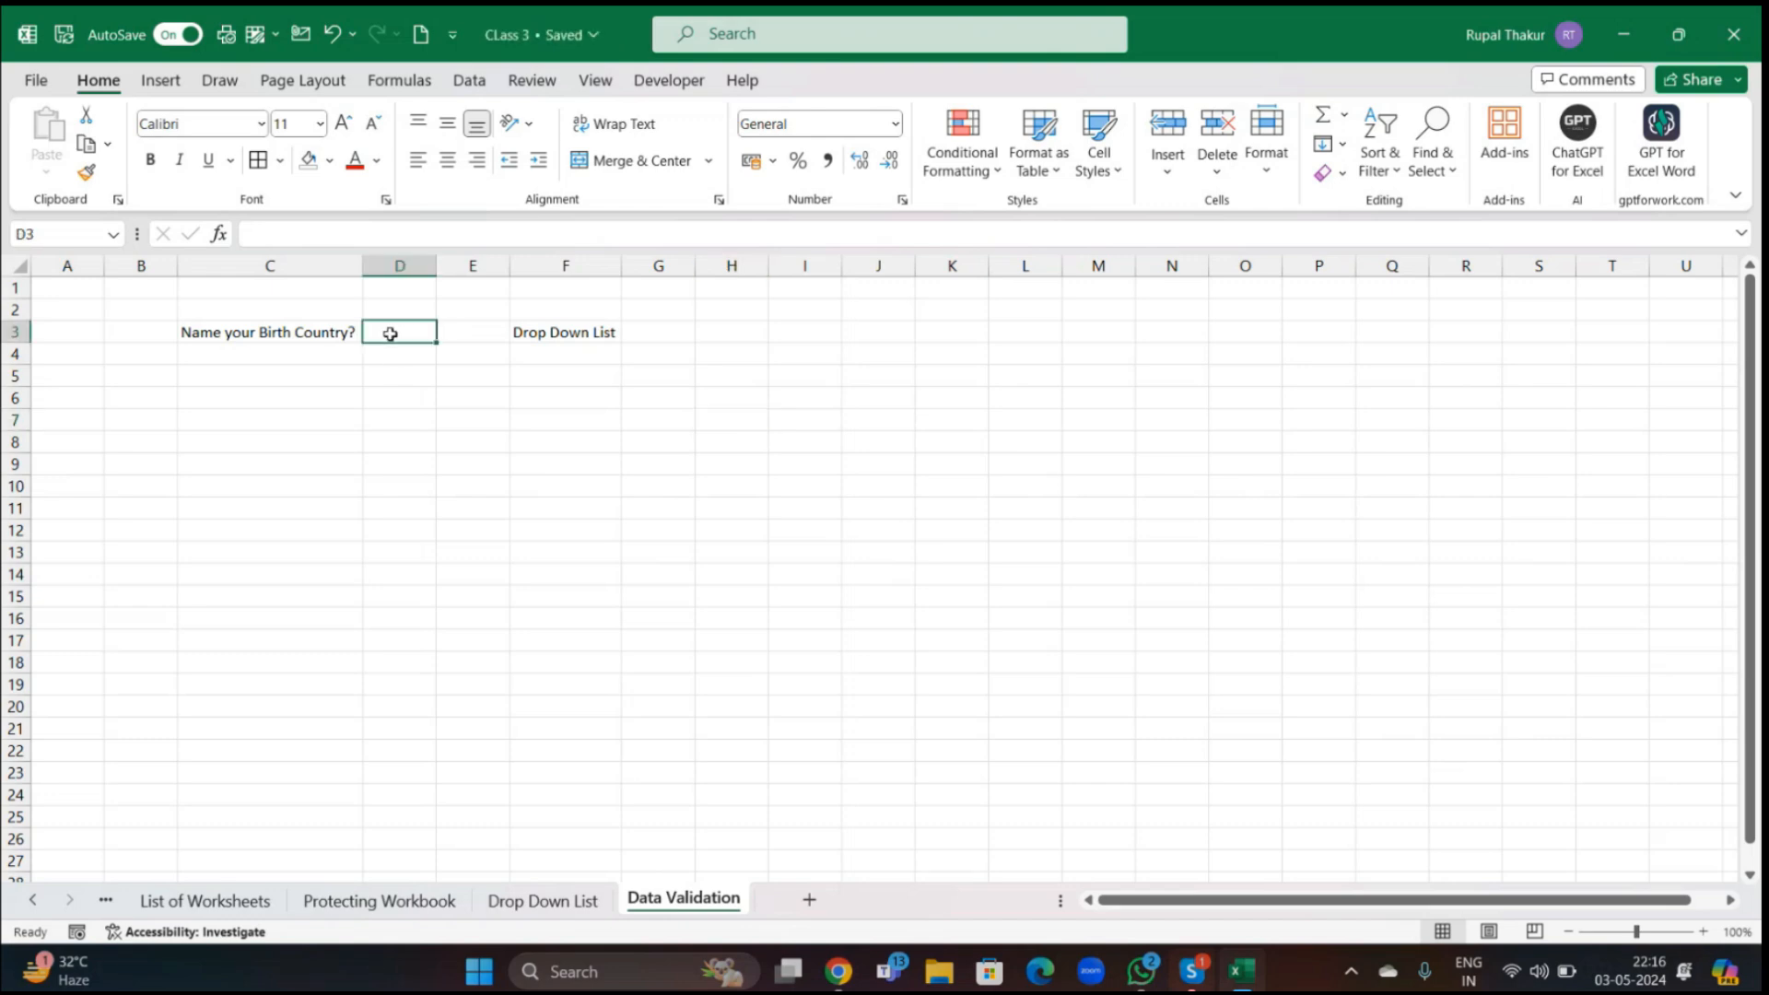
{"action": "left_click", "coordinate": [470, 82]}
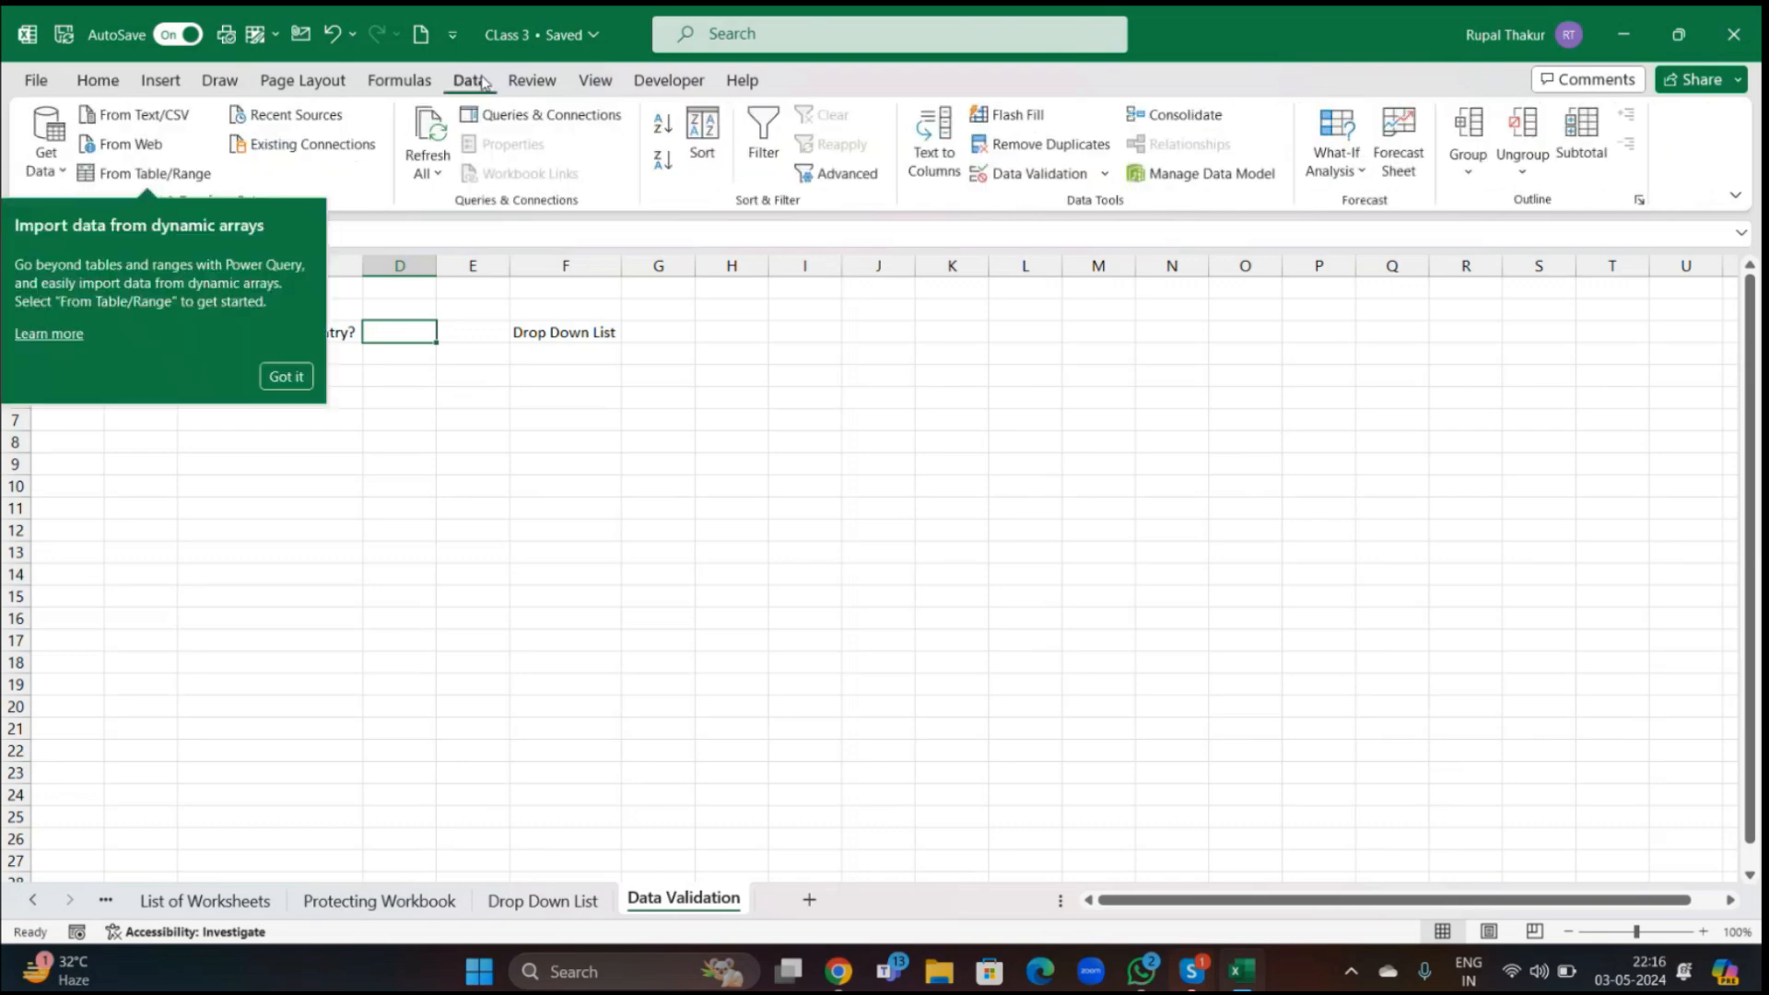
{"action": "left_click", "coordinate": [287, 377]}
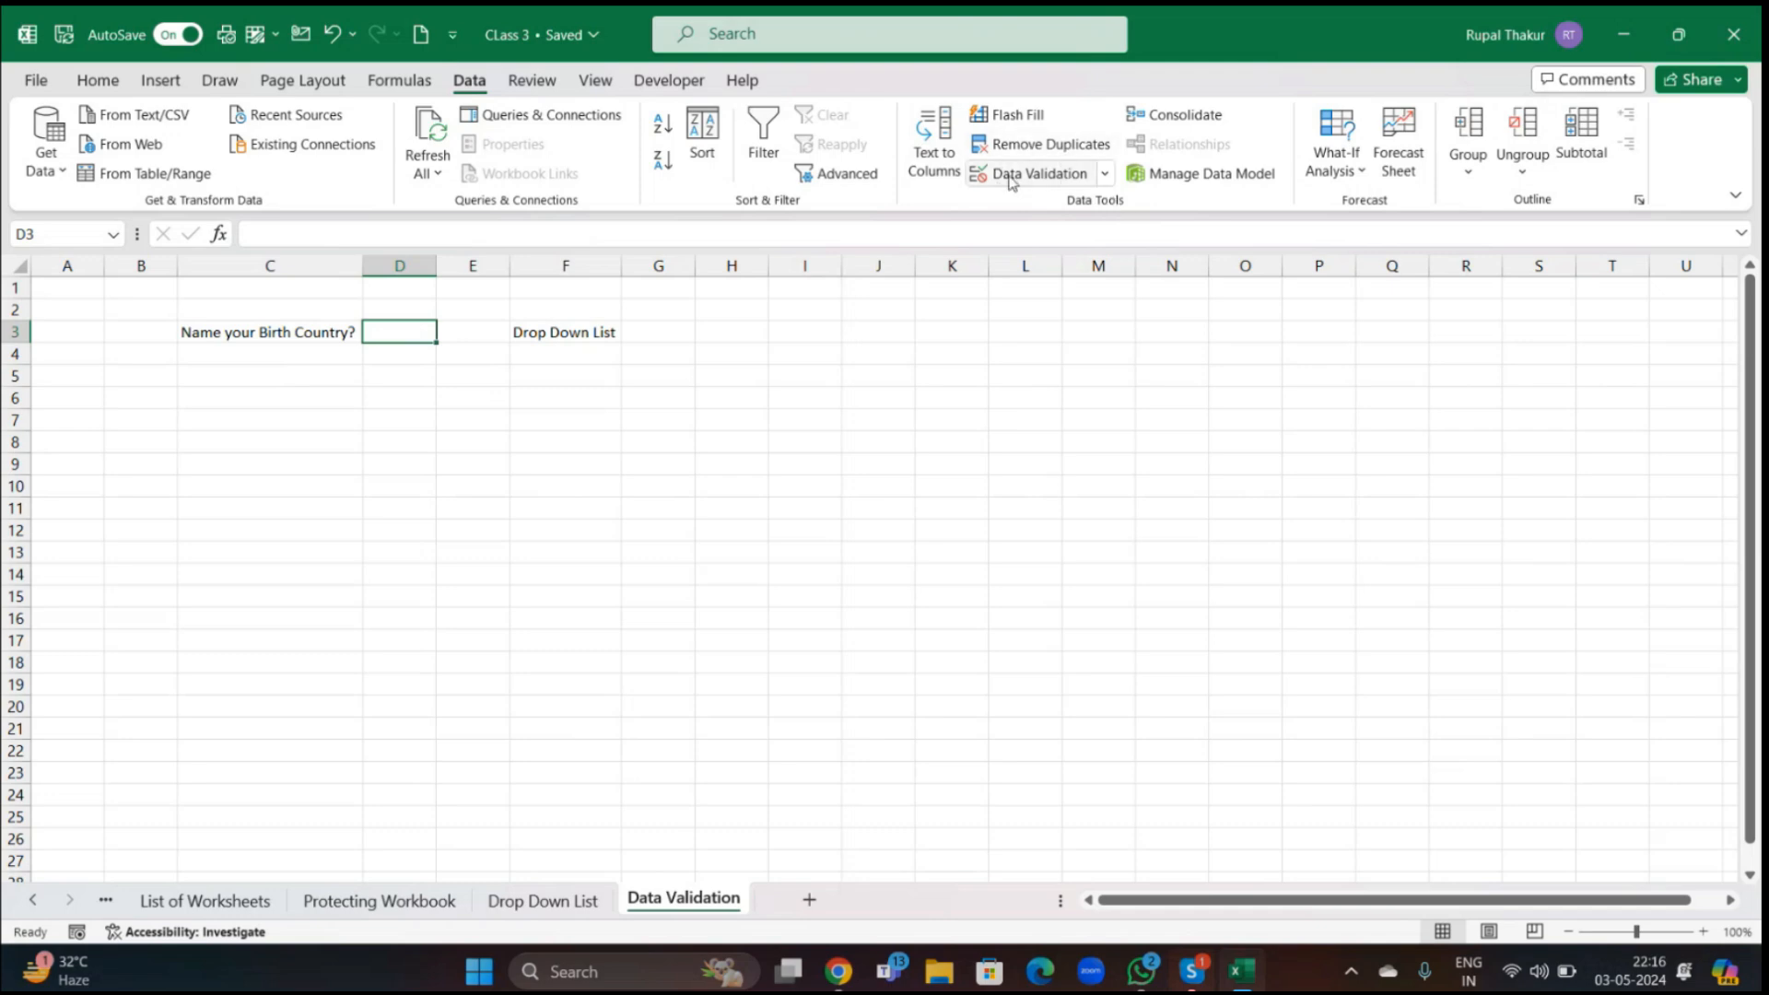
{"action": "left_click", "coordinate": [1105, 175]}
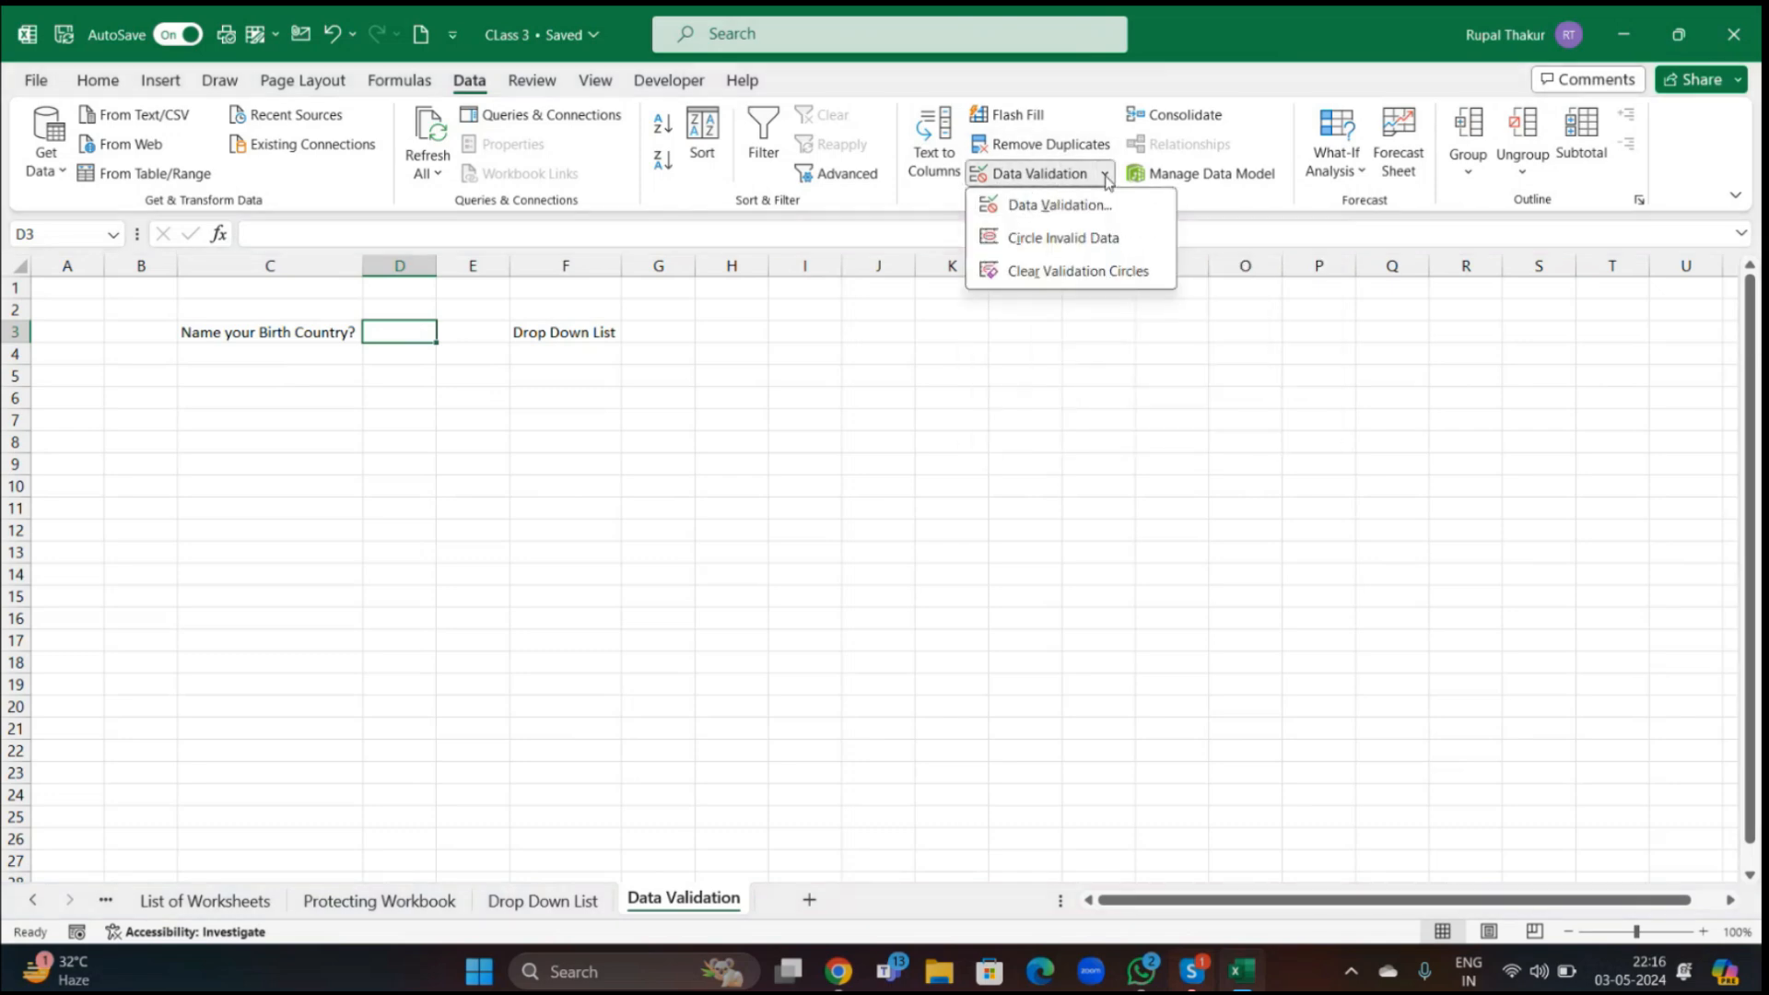
{"action": "left_click", "coordinate": [1051, 207]}
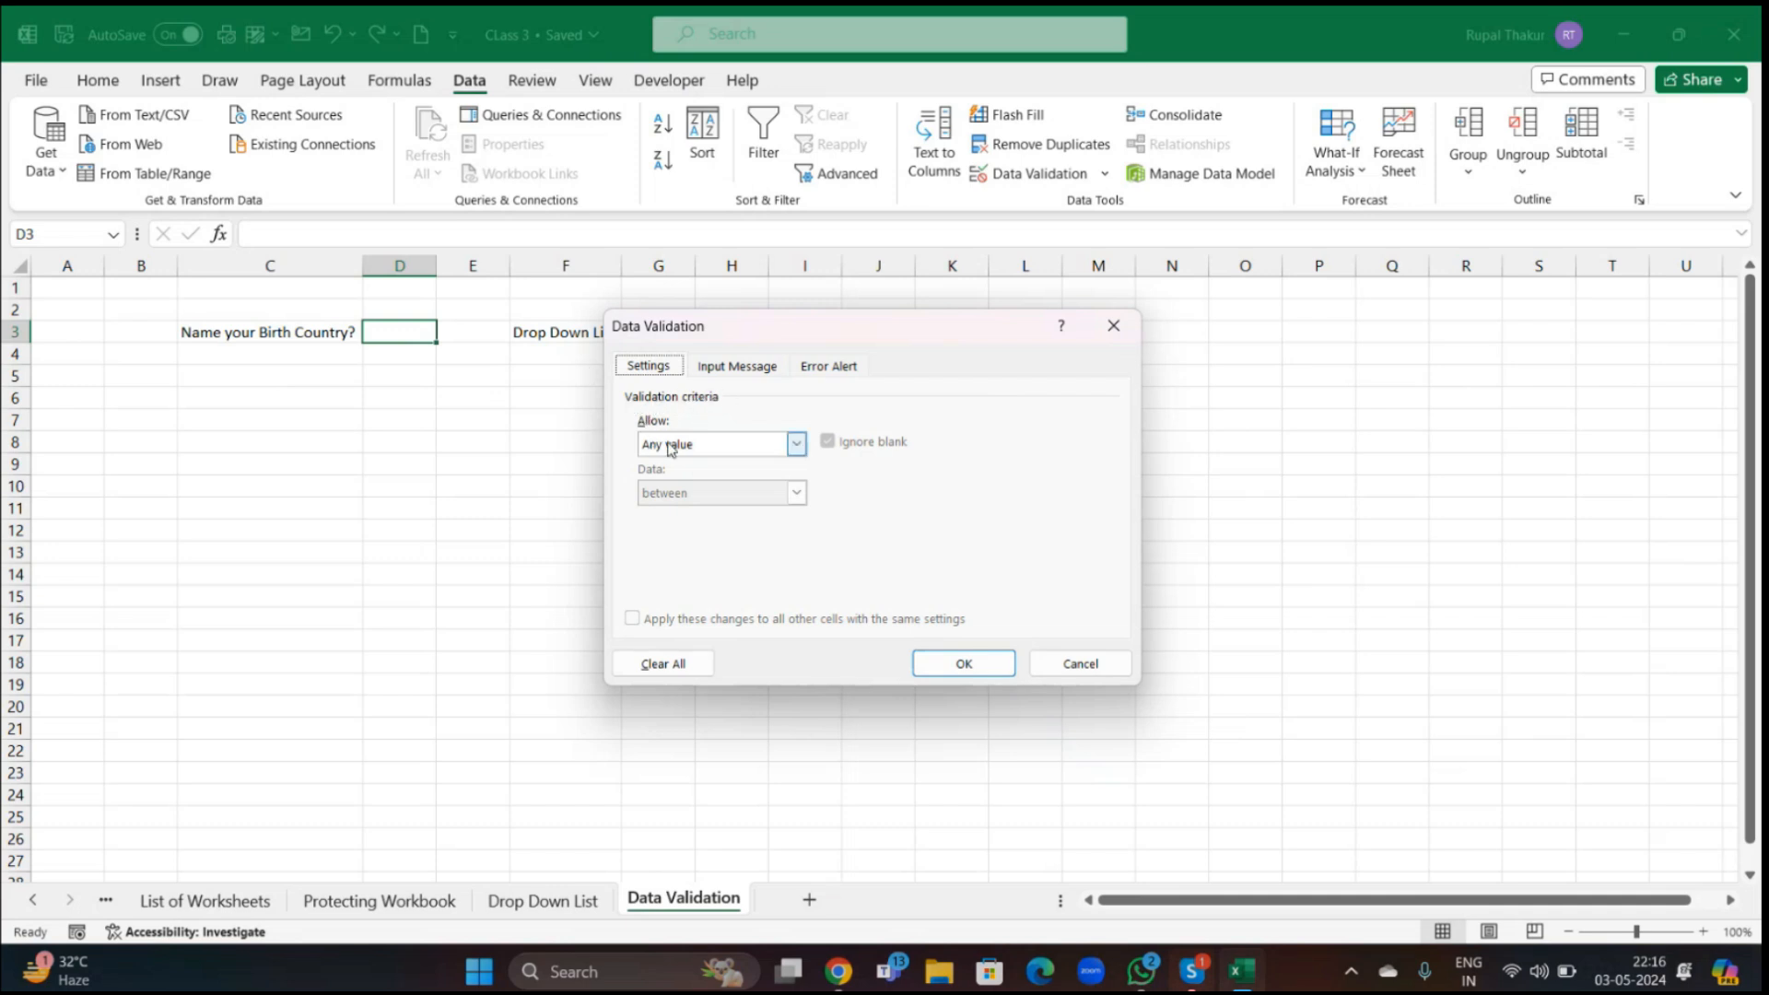
{"action": "left_click", "coordinate": [800, 447]}
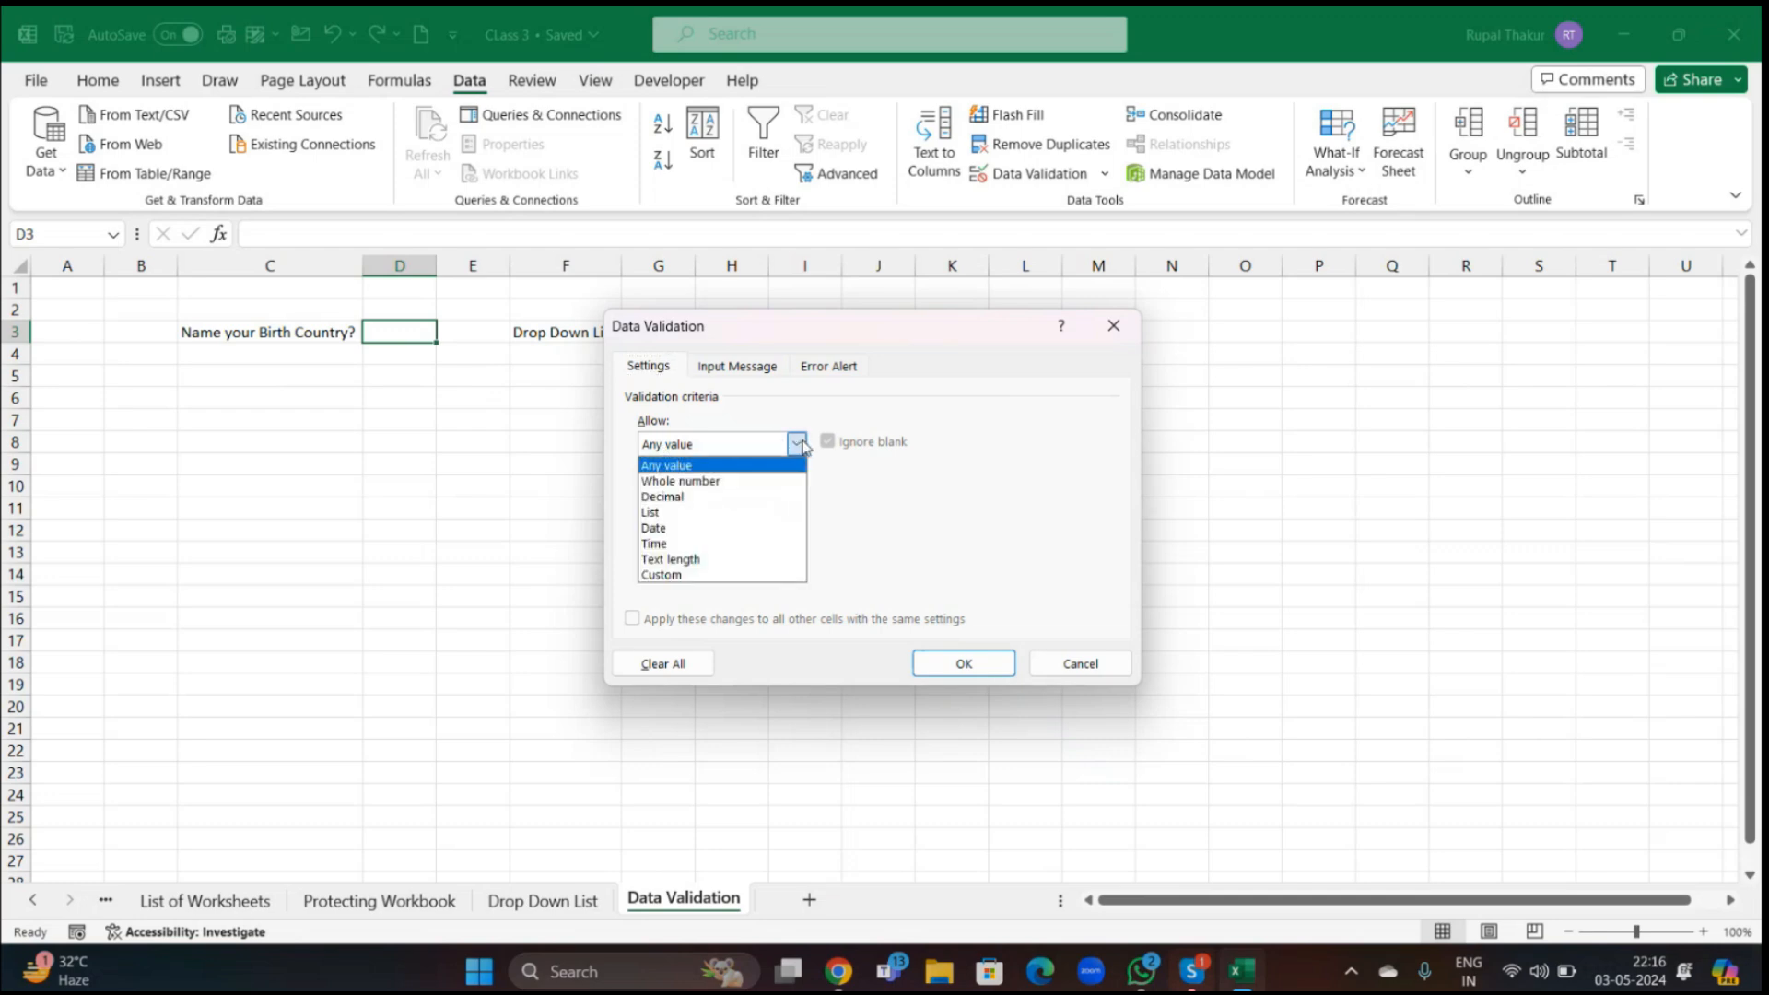
{"action": "left_click", "coordinate": [650, 514]}
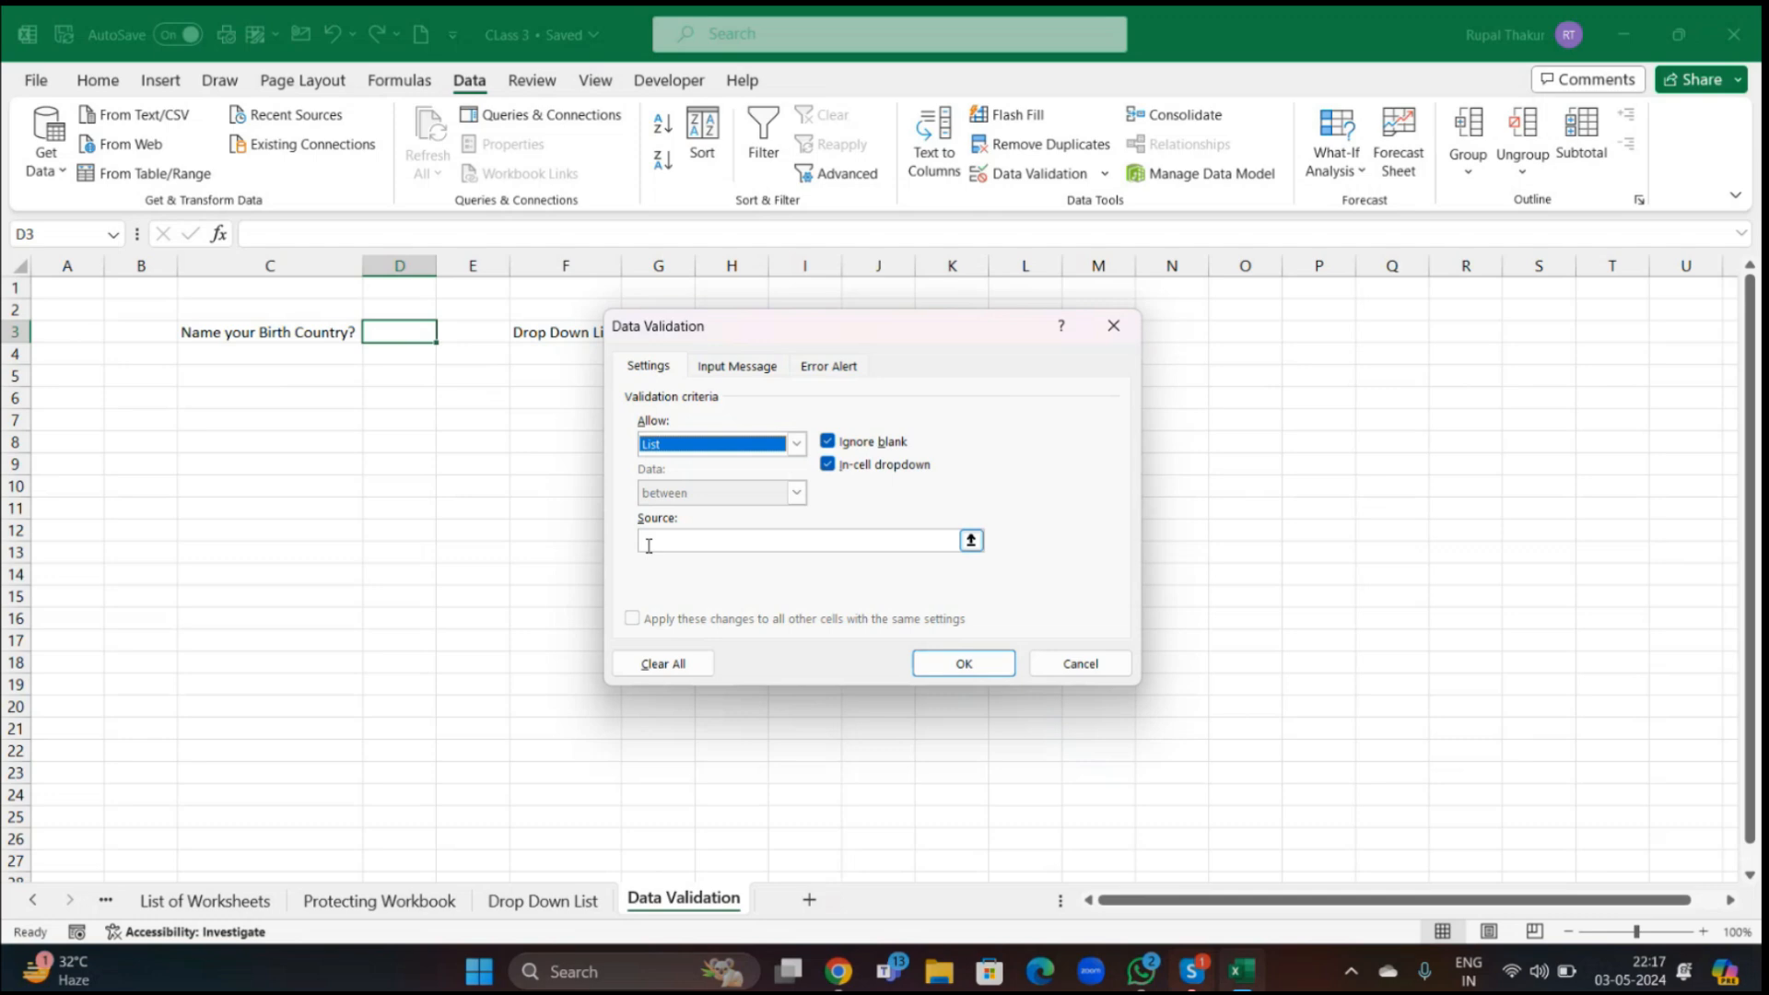
- Set the list source to cells A5:A201 of the Drop Down List sheet and apply the validation rule
{"action": "left_click", "coordinate": [972, 541]}
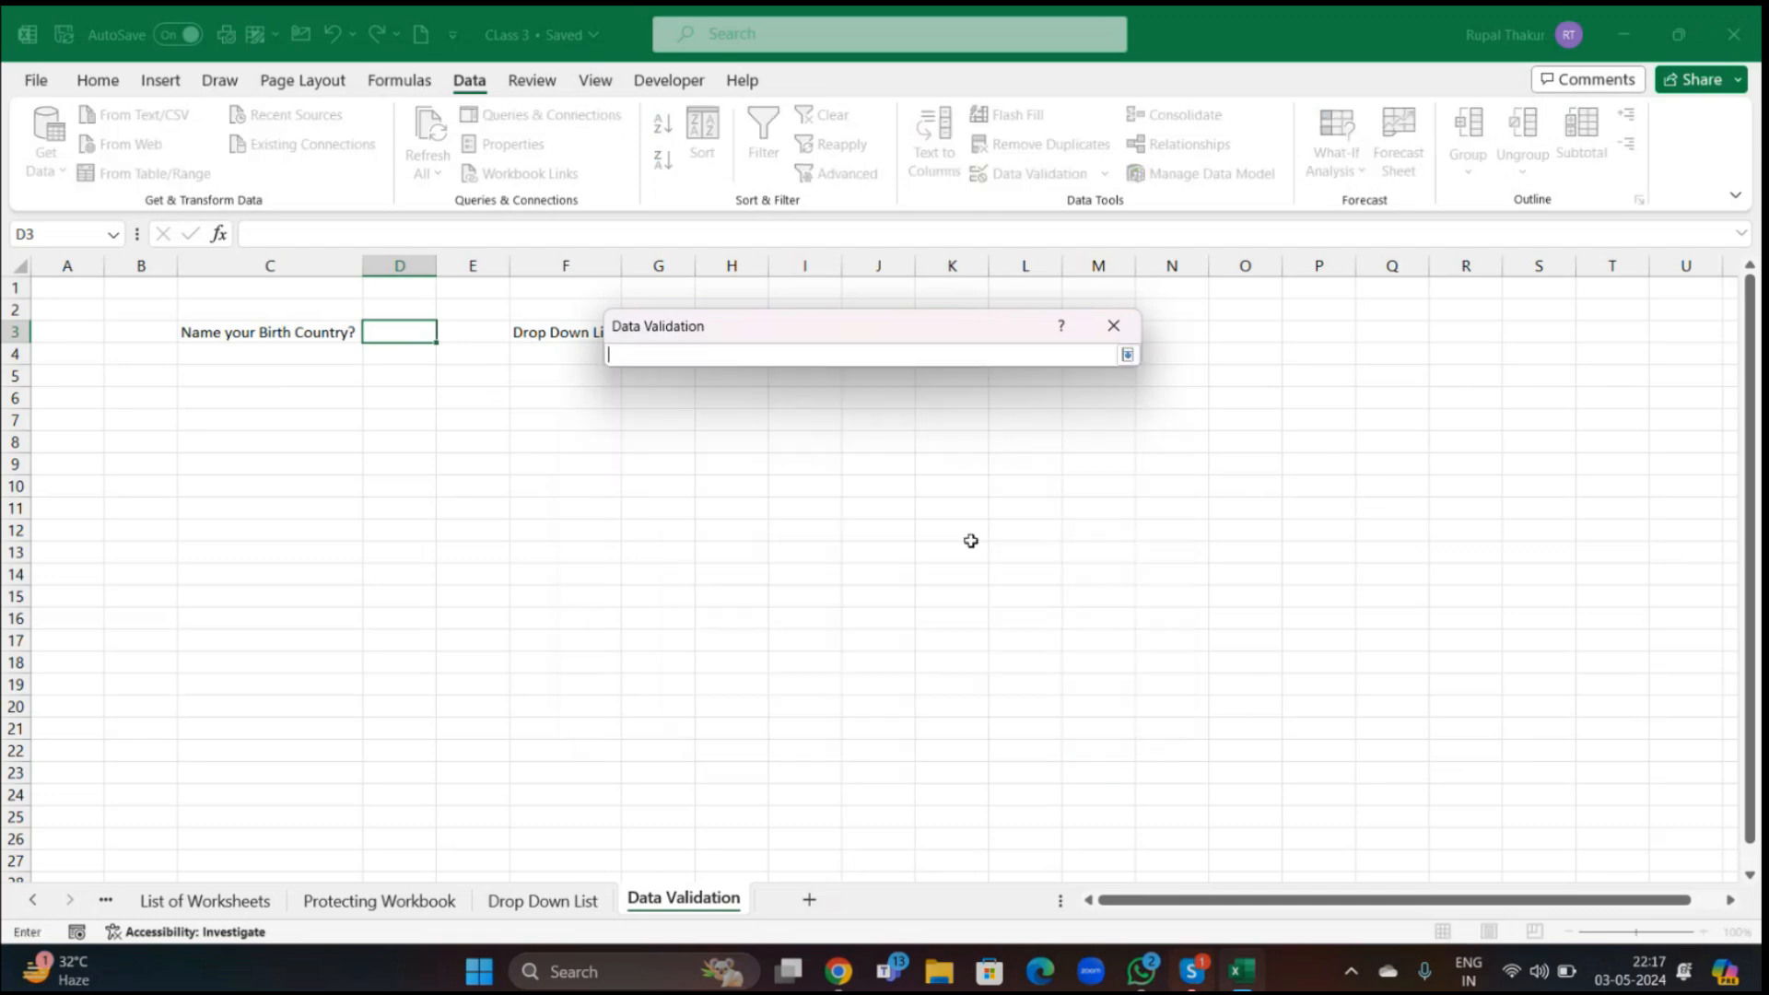
{"action": "left_click", "coordinate": [557, 900]}
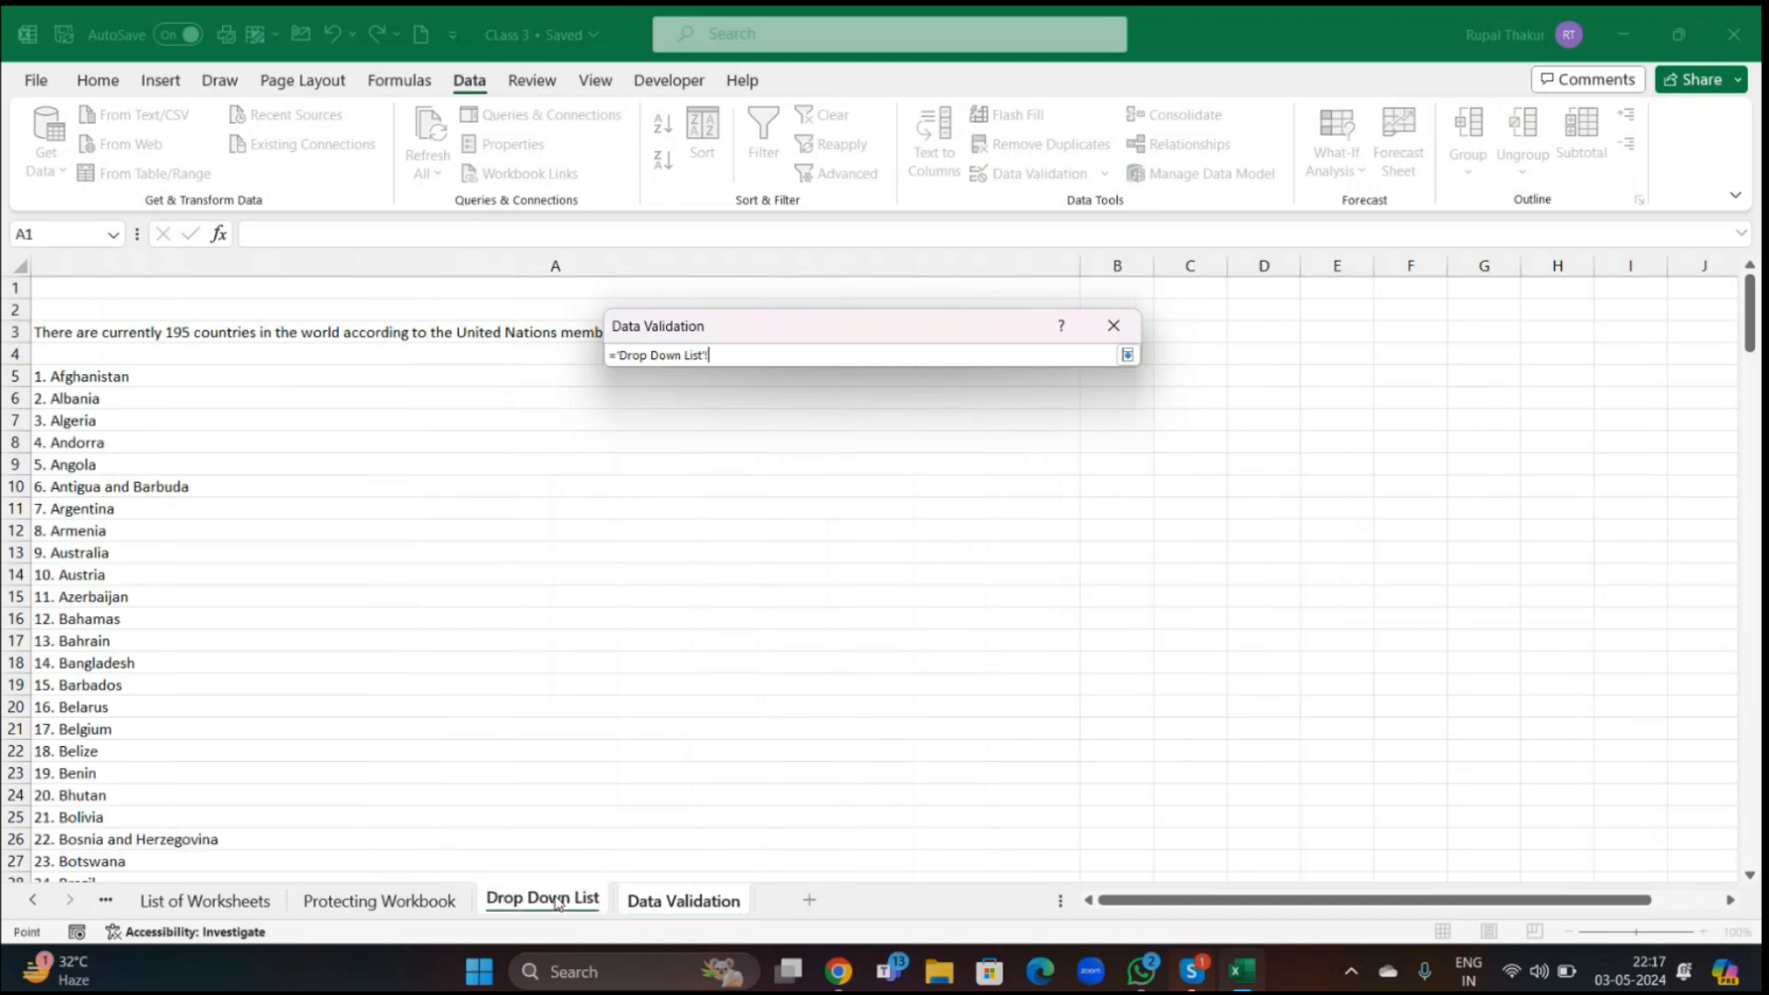
{"action": "left_click", "coordinate": [90, 376]}
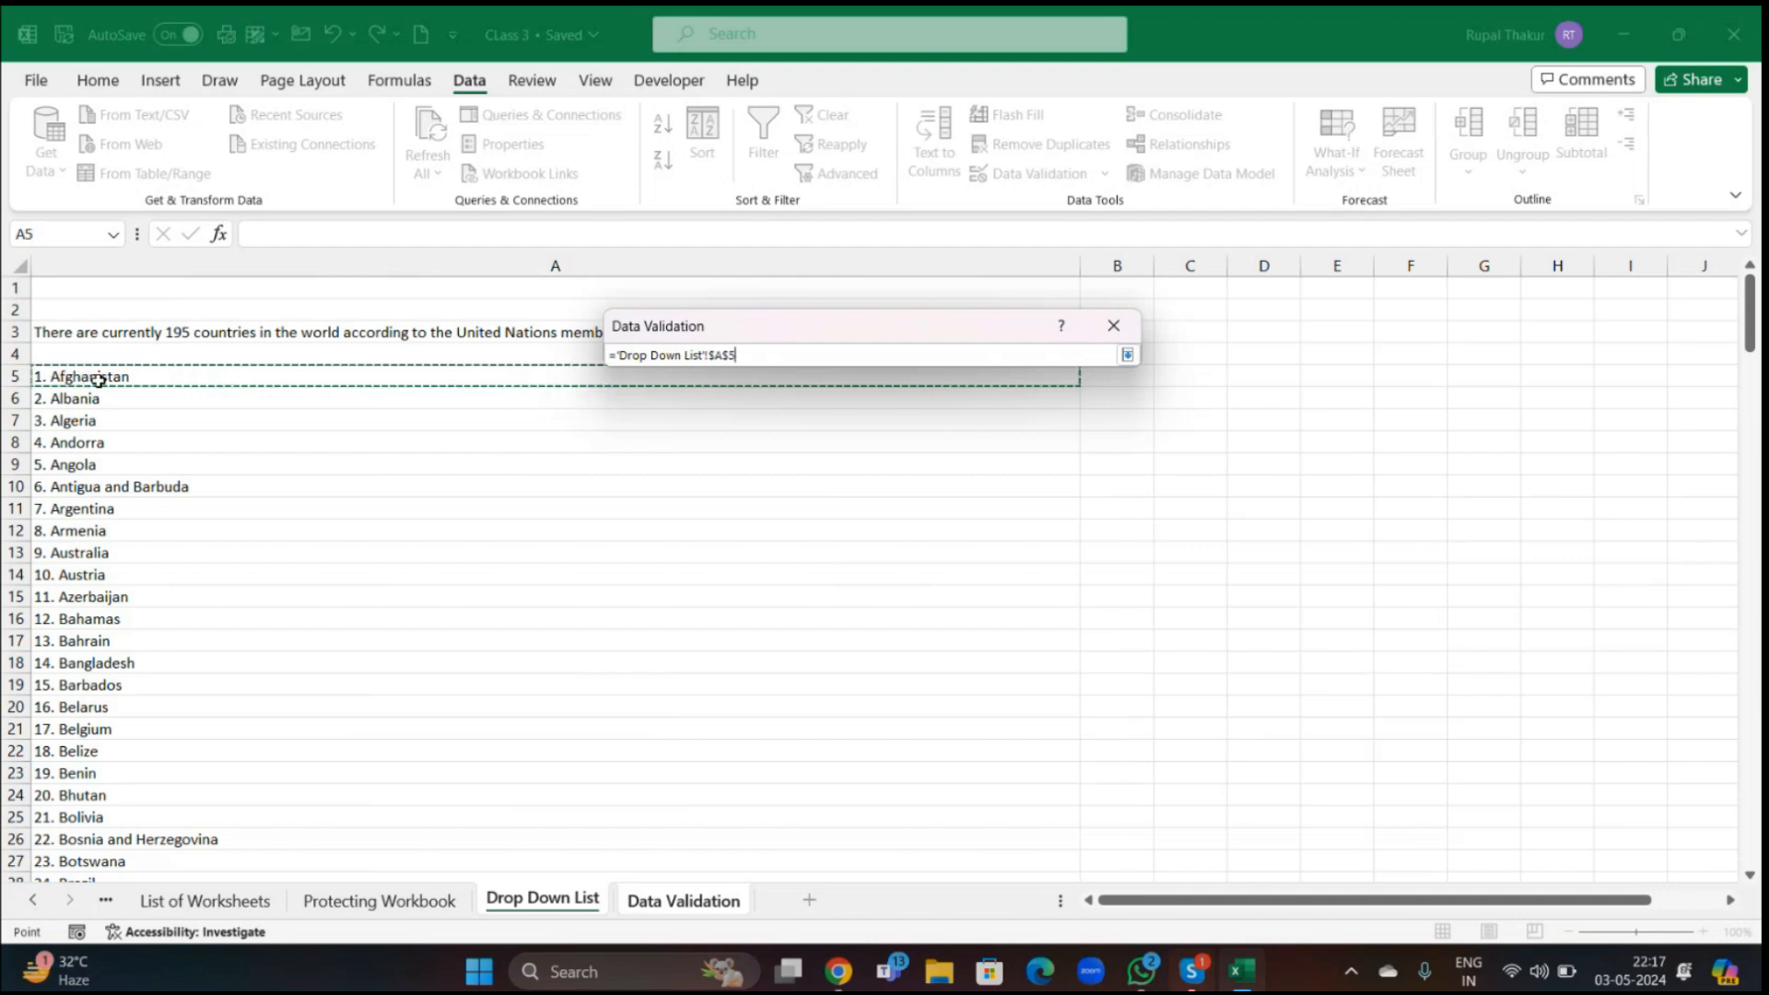
{"action": "key", "text": "ctrl+shift+Down"}
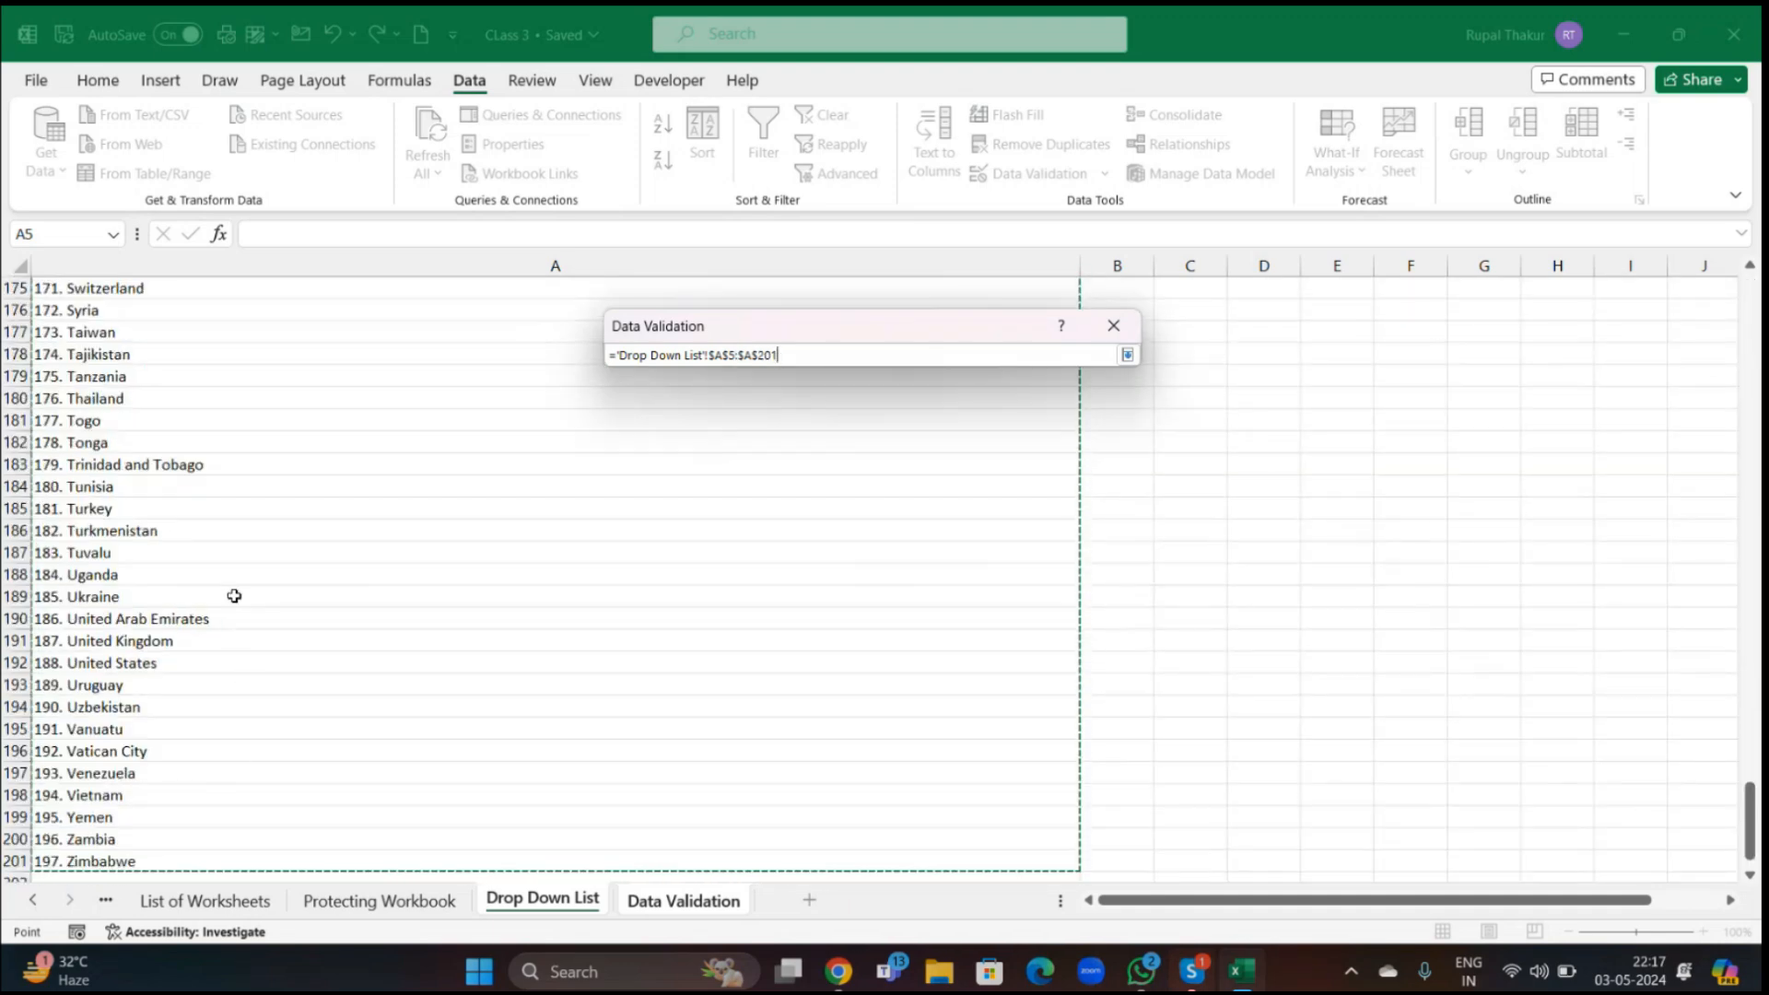
{"action": "scroll", "coordinate": [234, 597], "scroll_direction": "up", "scroll_amount": 19}
{"action": "scroll", "coordinate": [234, 597], "scroll_direction": "up", "scroll_amount": 20}
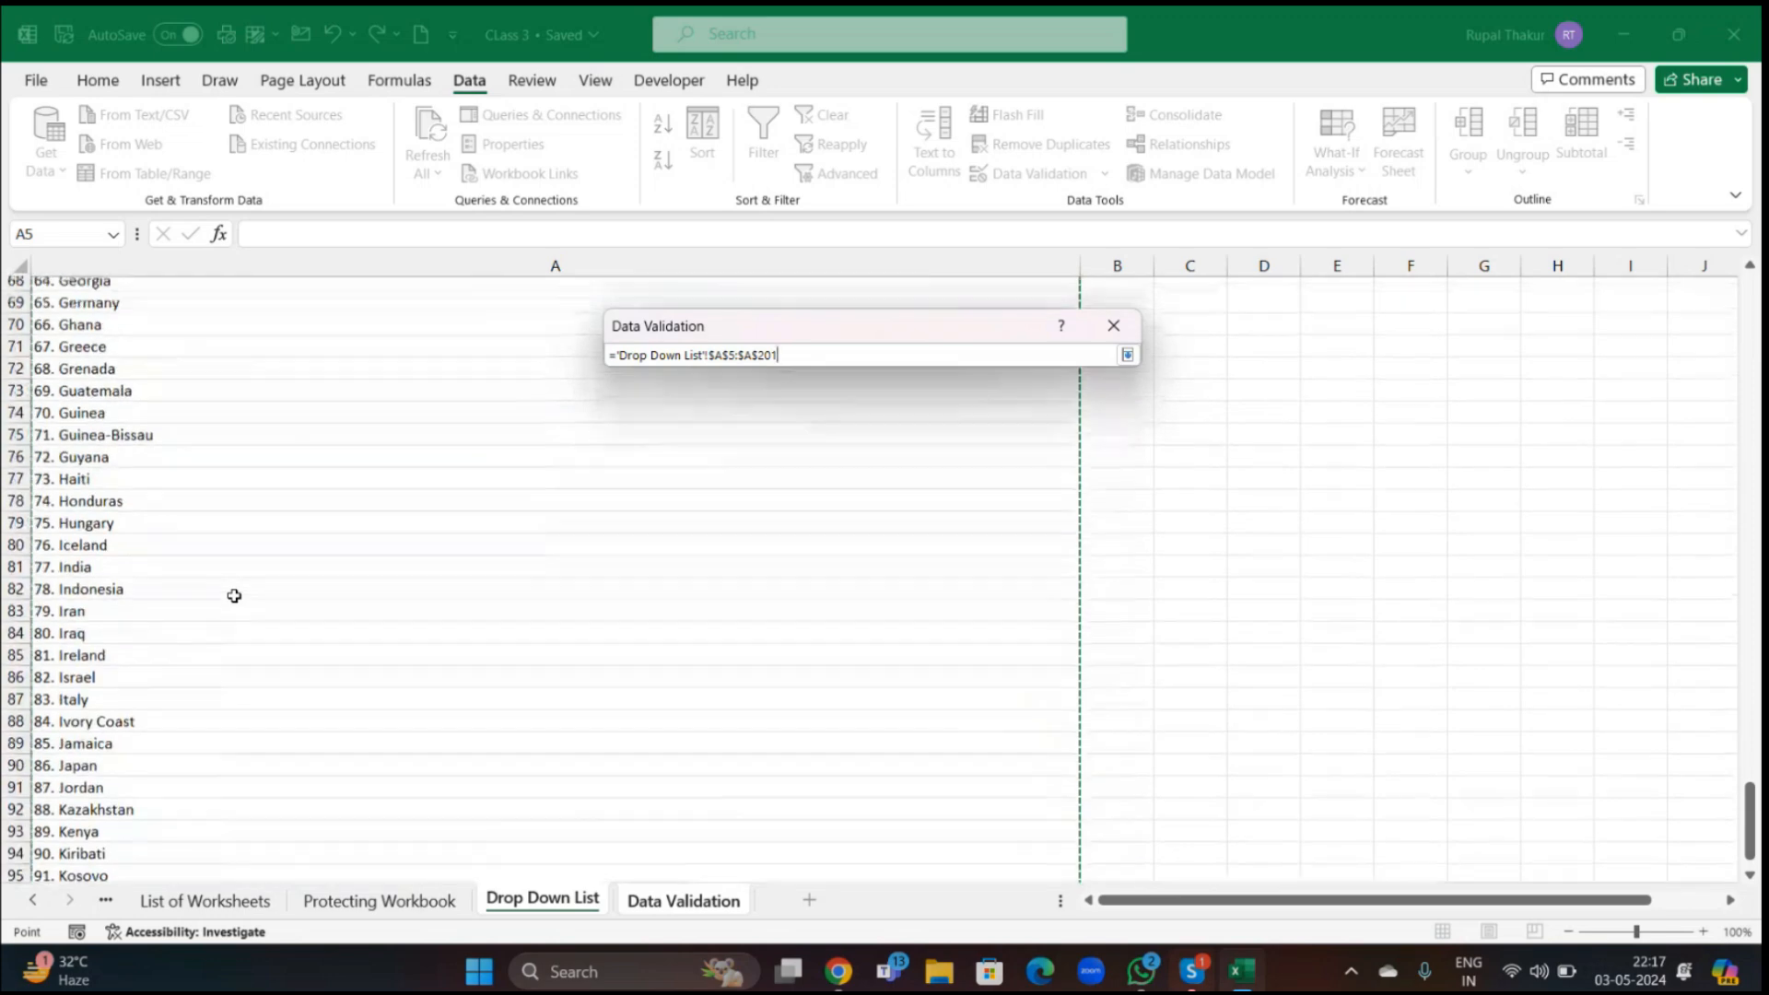
{"action": "scroll", "coordinate": [234, 596], "scroll_direction": "up", "scroll_amount": 9}
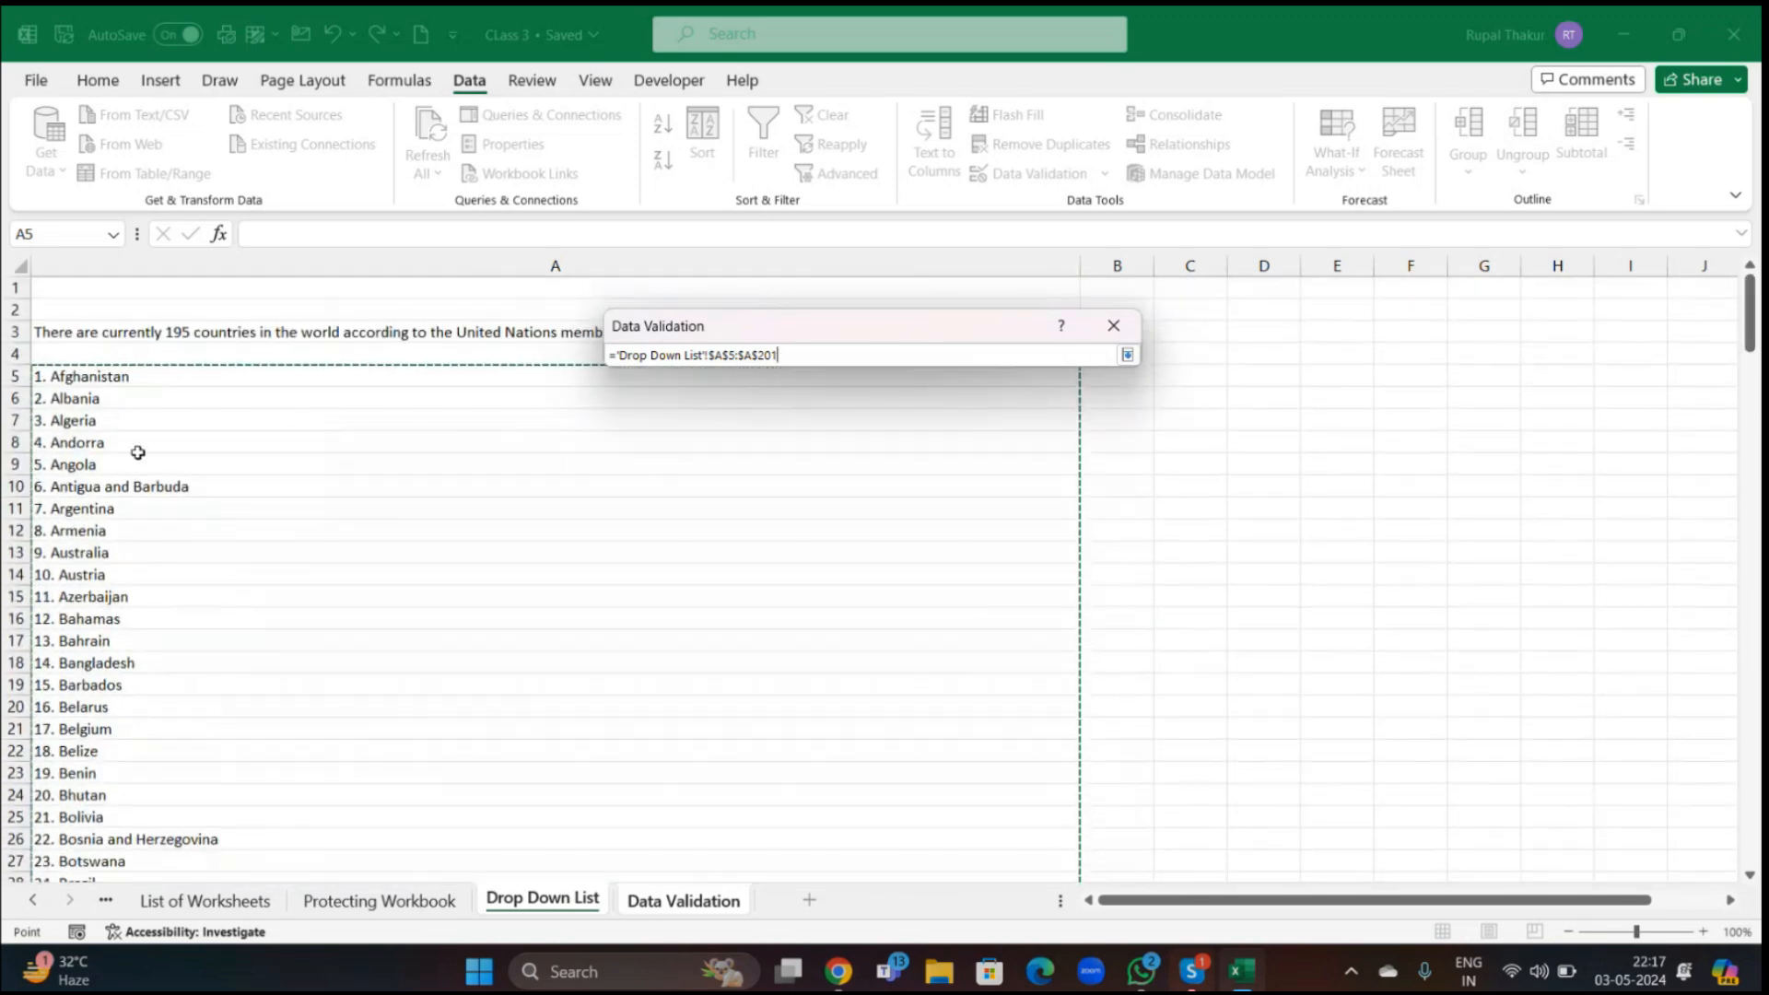
{"action": "left_click", "coordinate": [1128, 355]}
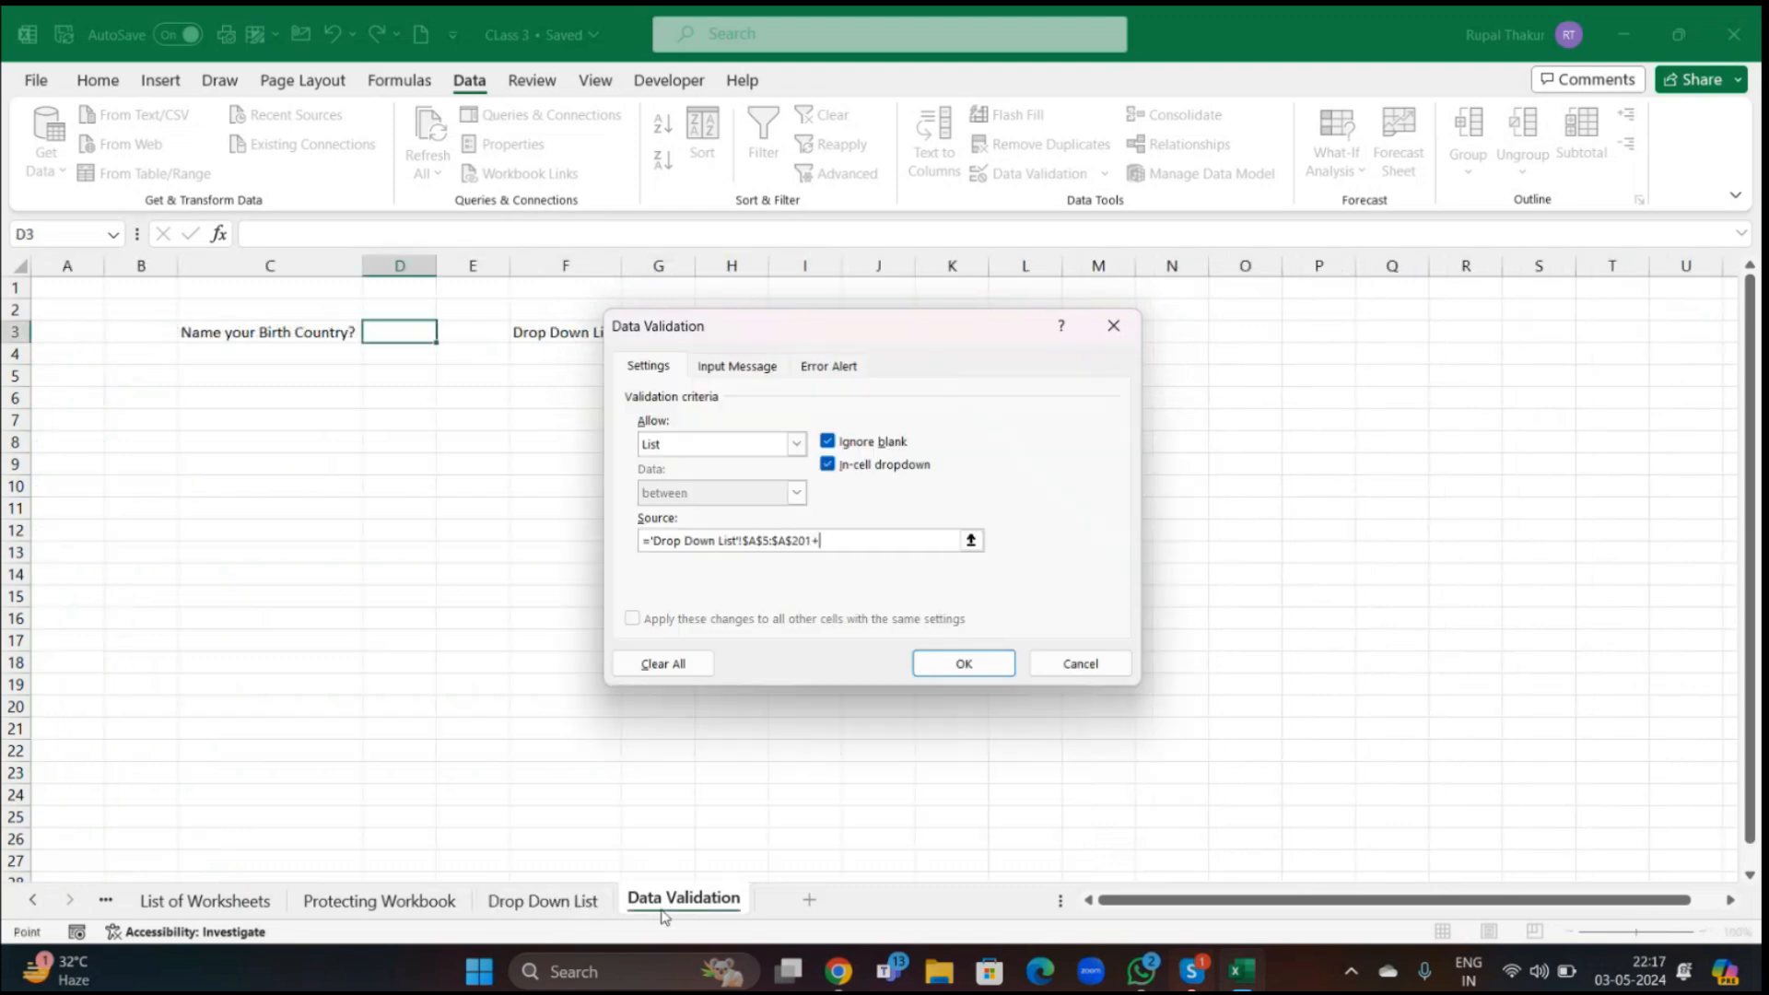
{"action": "left_click", "coordinate": [828, 546]}
{"action": "key", "text": "BackSpace"}
{"action": "left_click", "coordinate": [953, 664]}
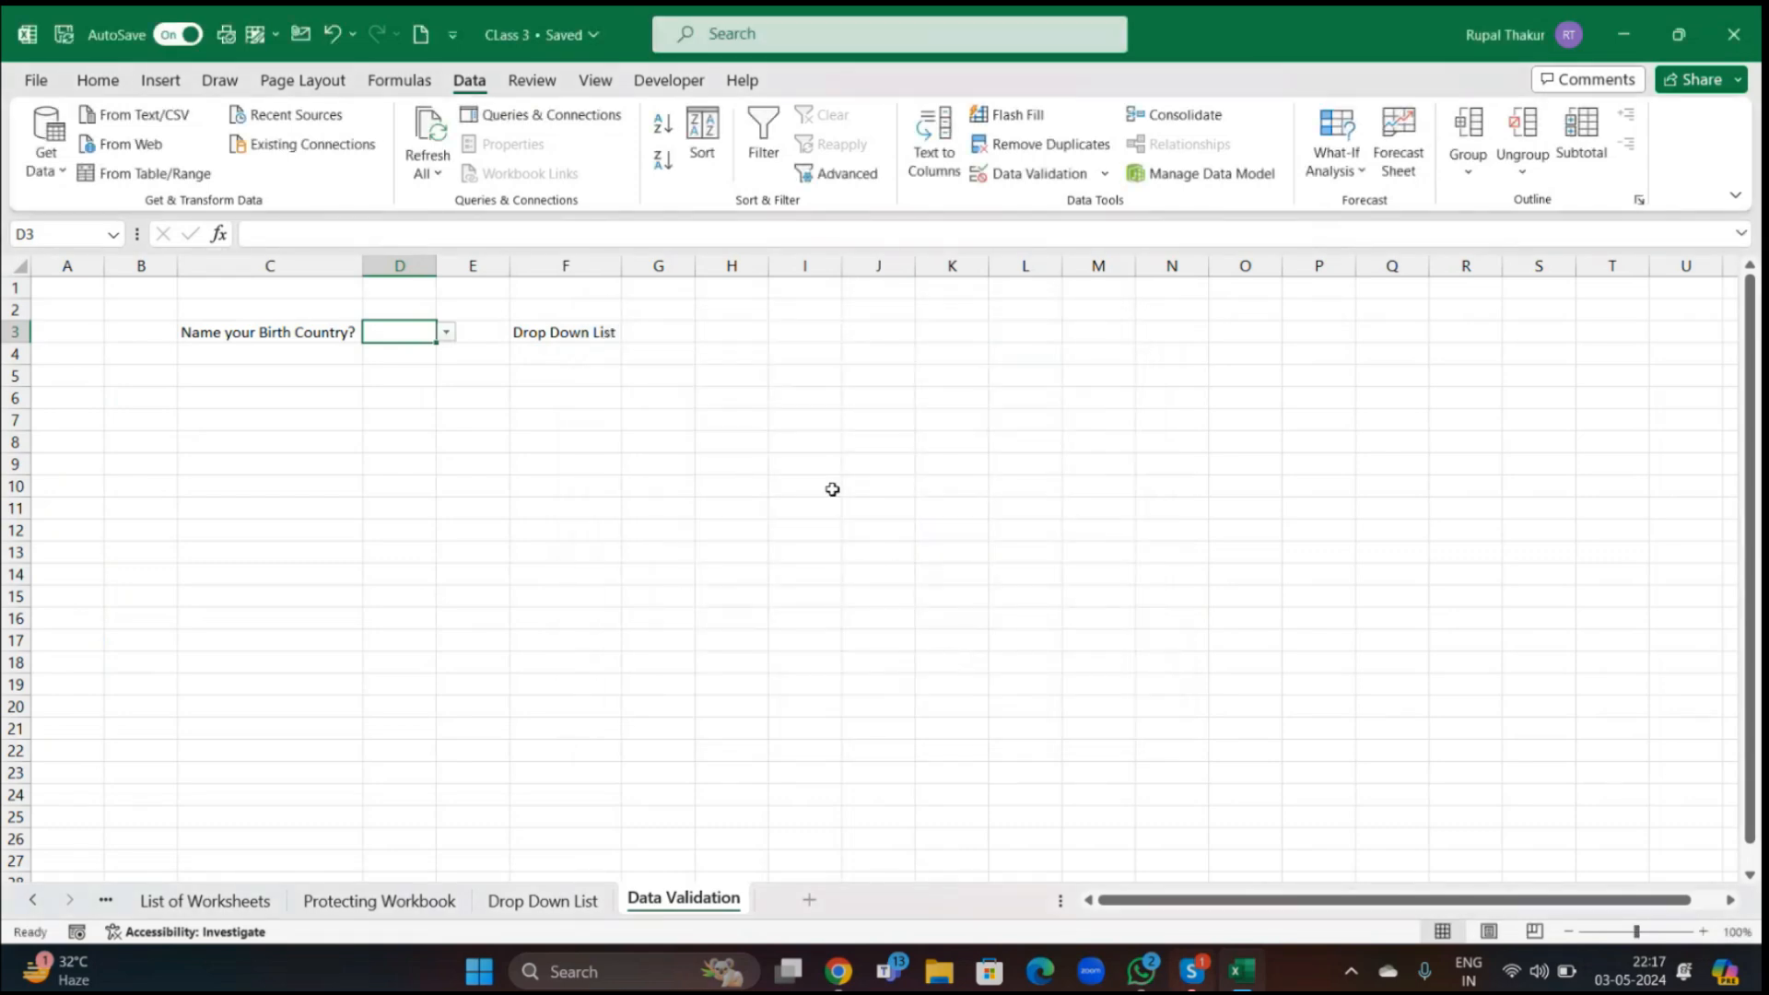
- Choose "4. Andorra" from the country list in cell D3
{"action": "left_click", "coordinate": [91, 81]}
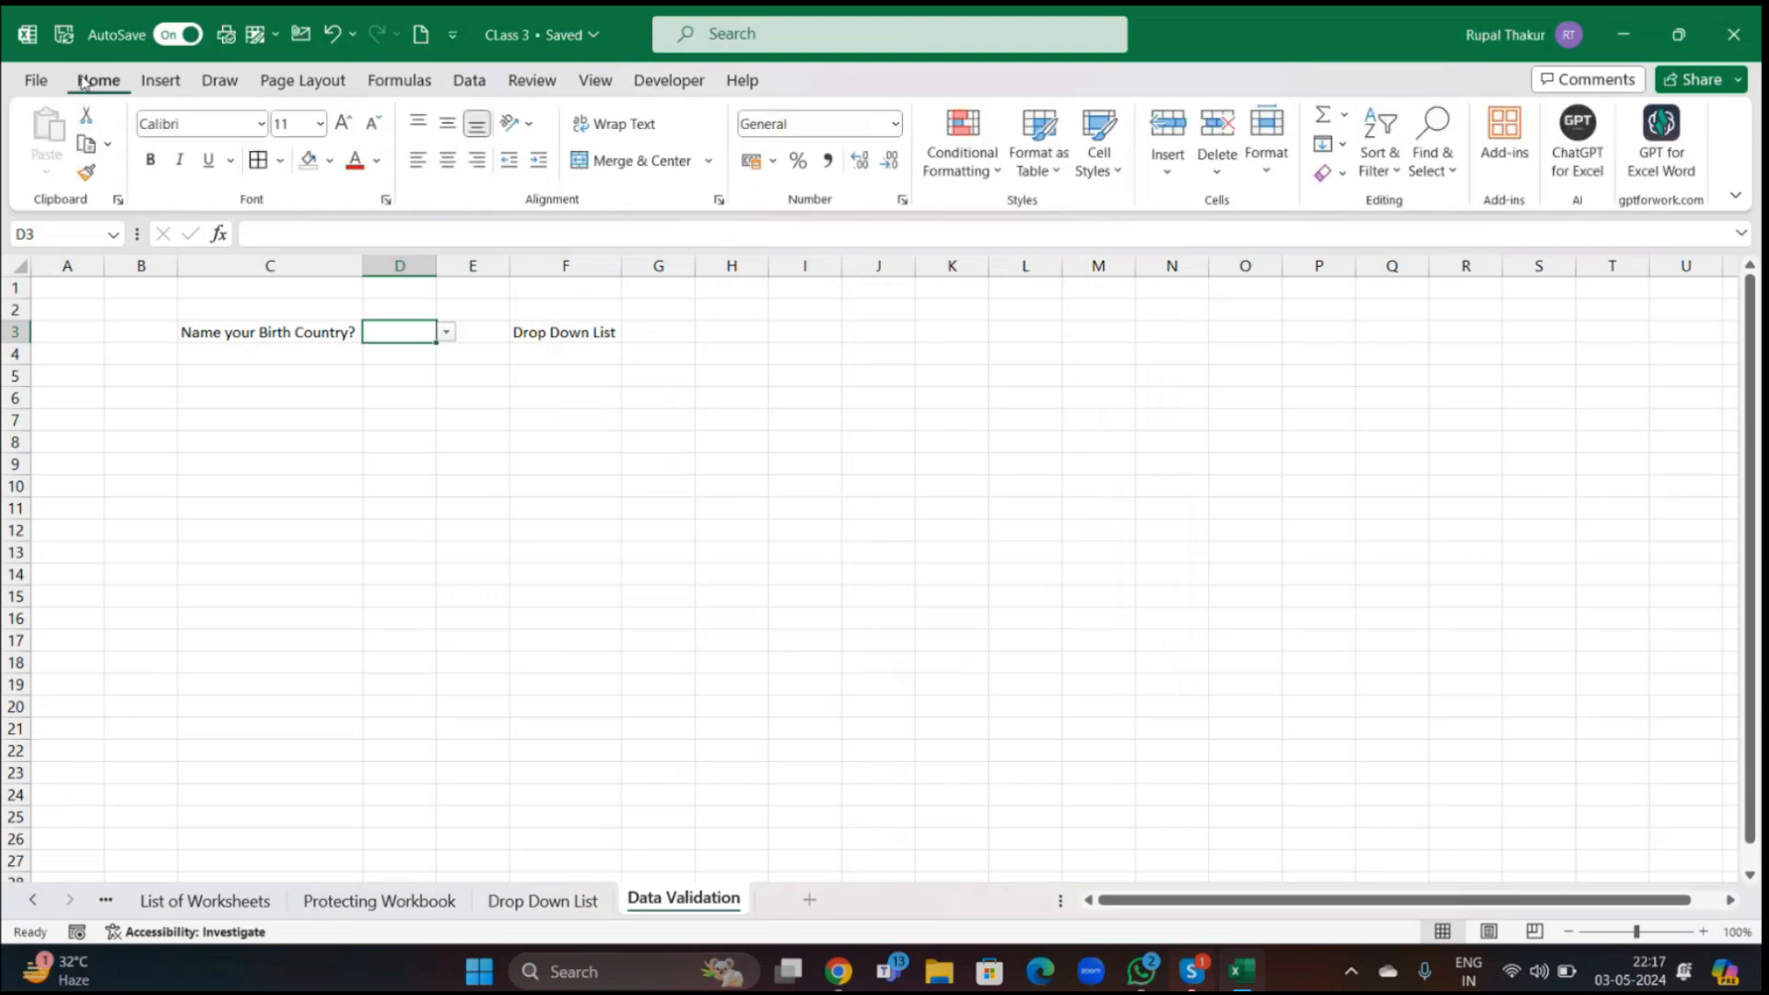
{"action": "left_click", "coordinate": [699, 358]}
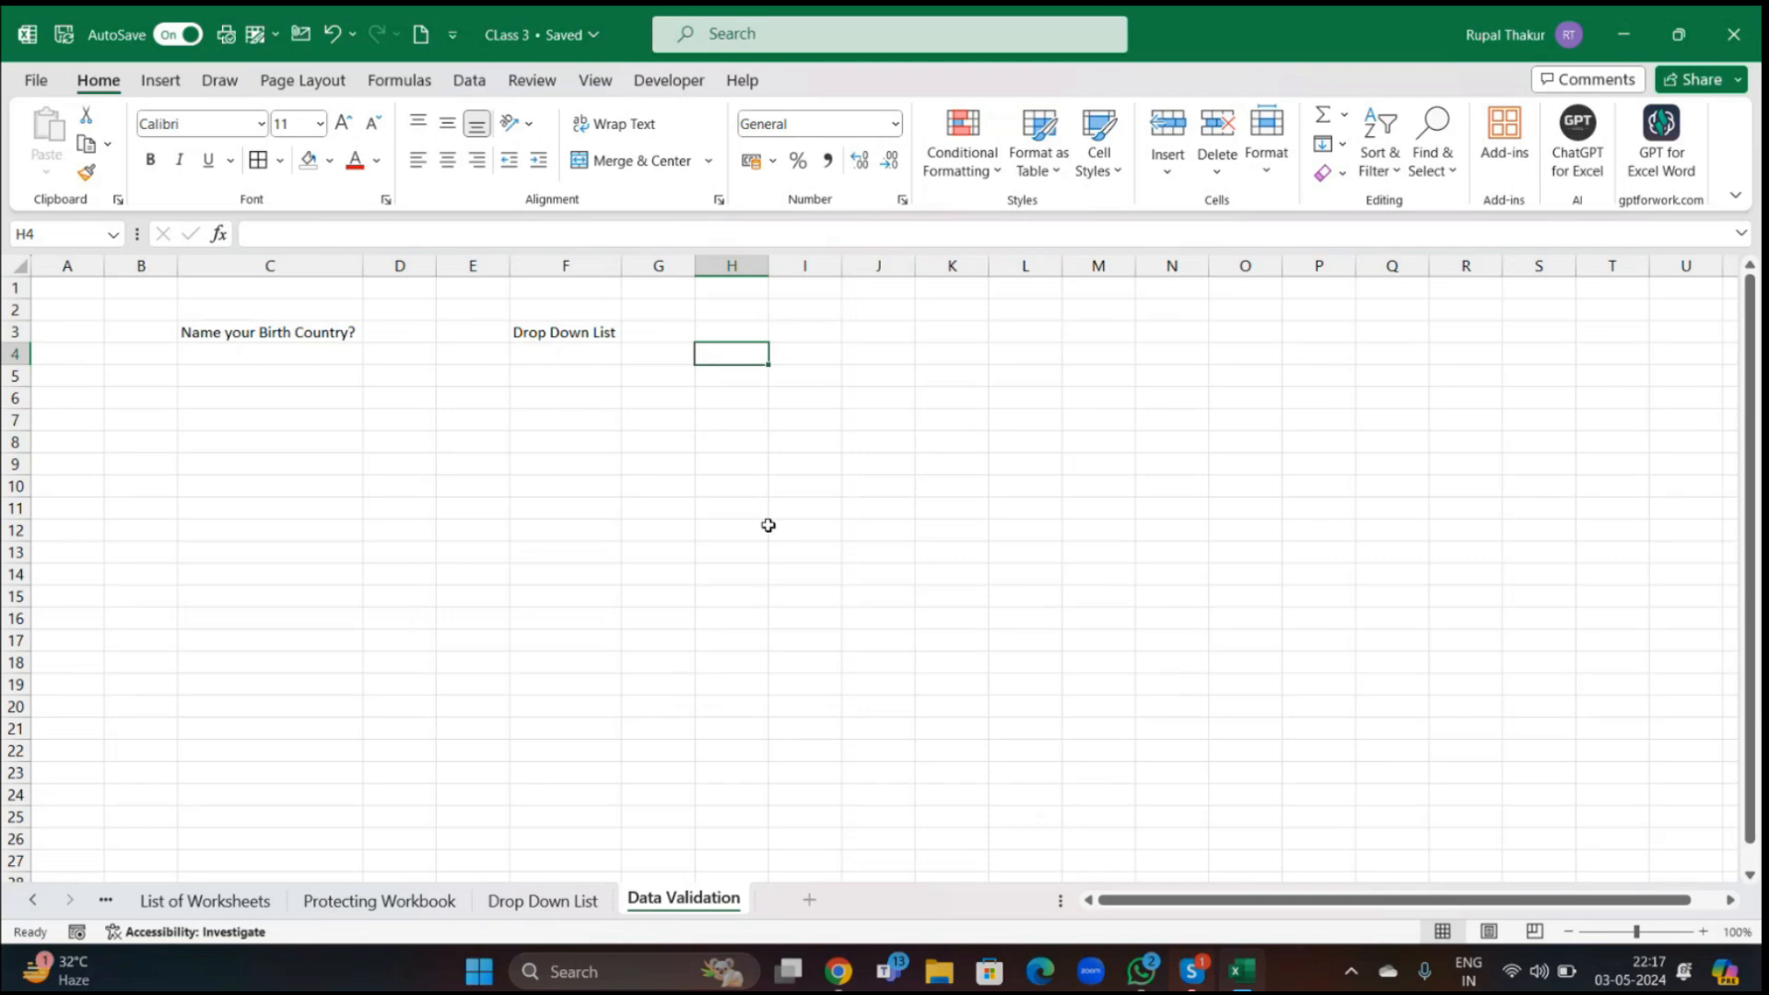
{"action": "left_click", "coordinate": [423, 340]}
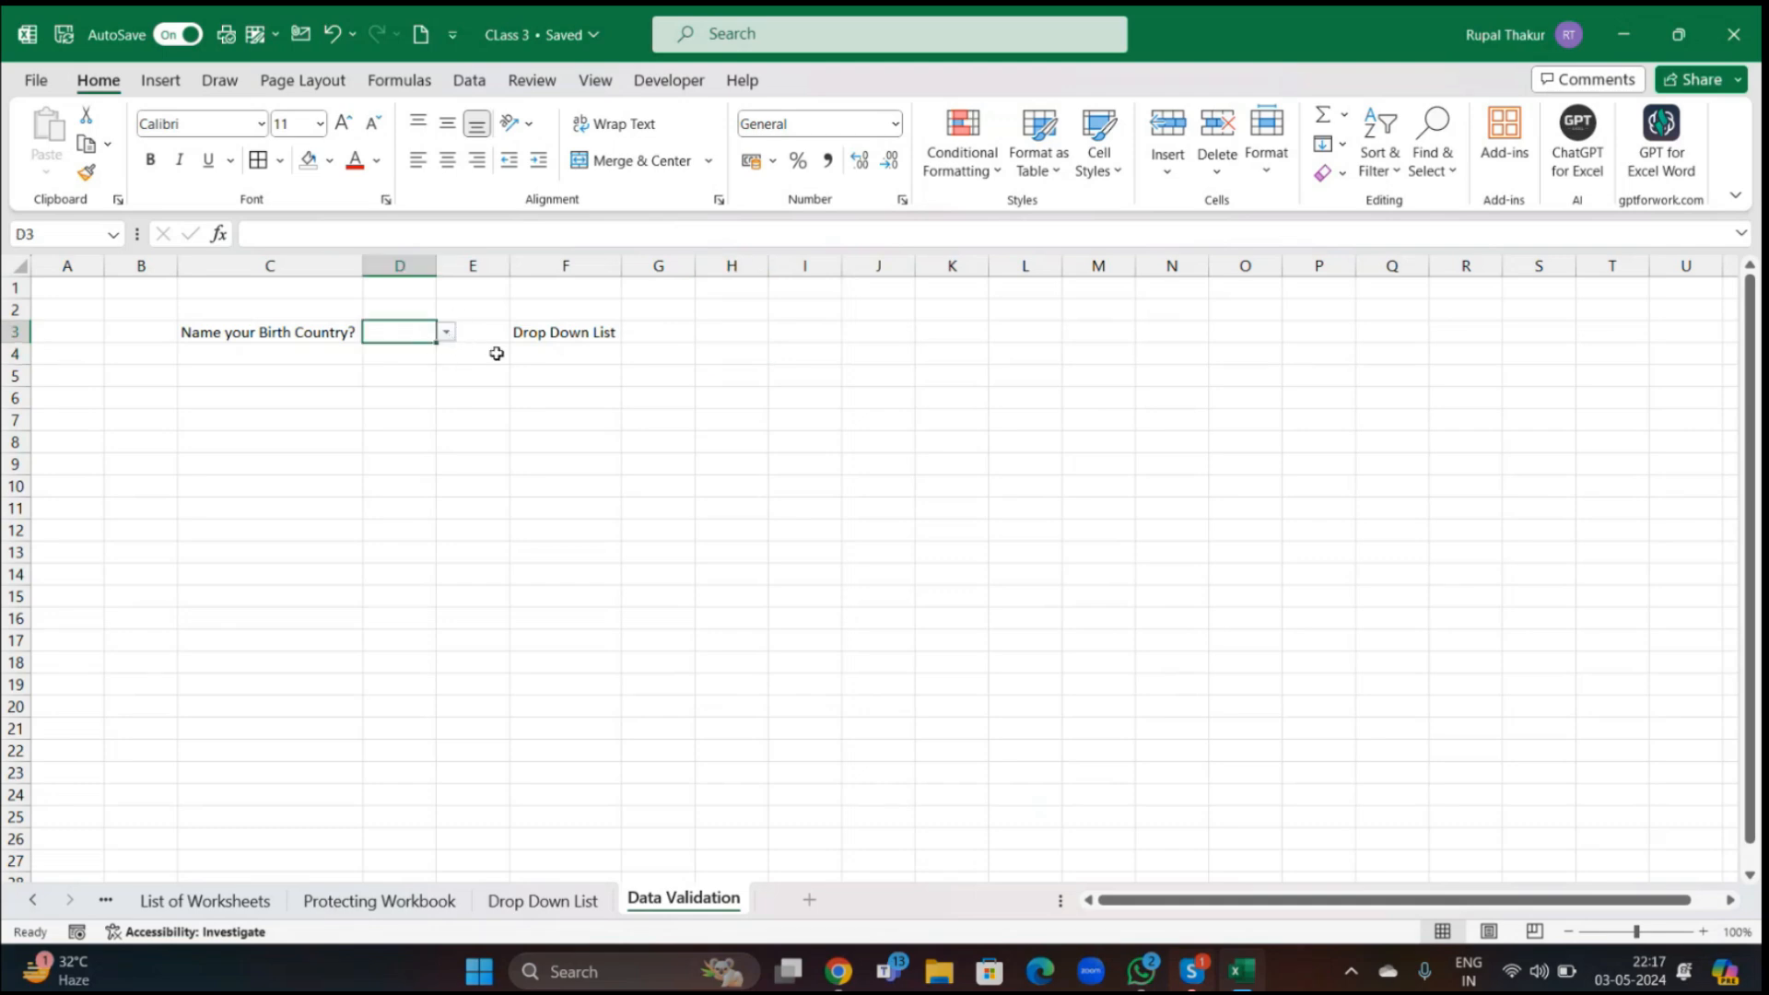
{"action": "left_click", "coordinate": [448, 335]}
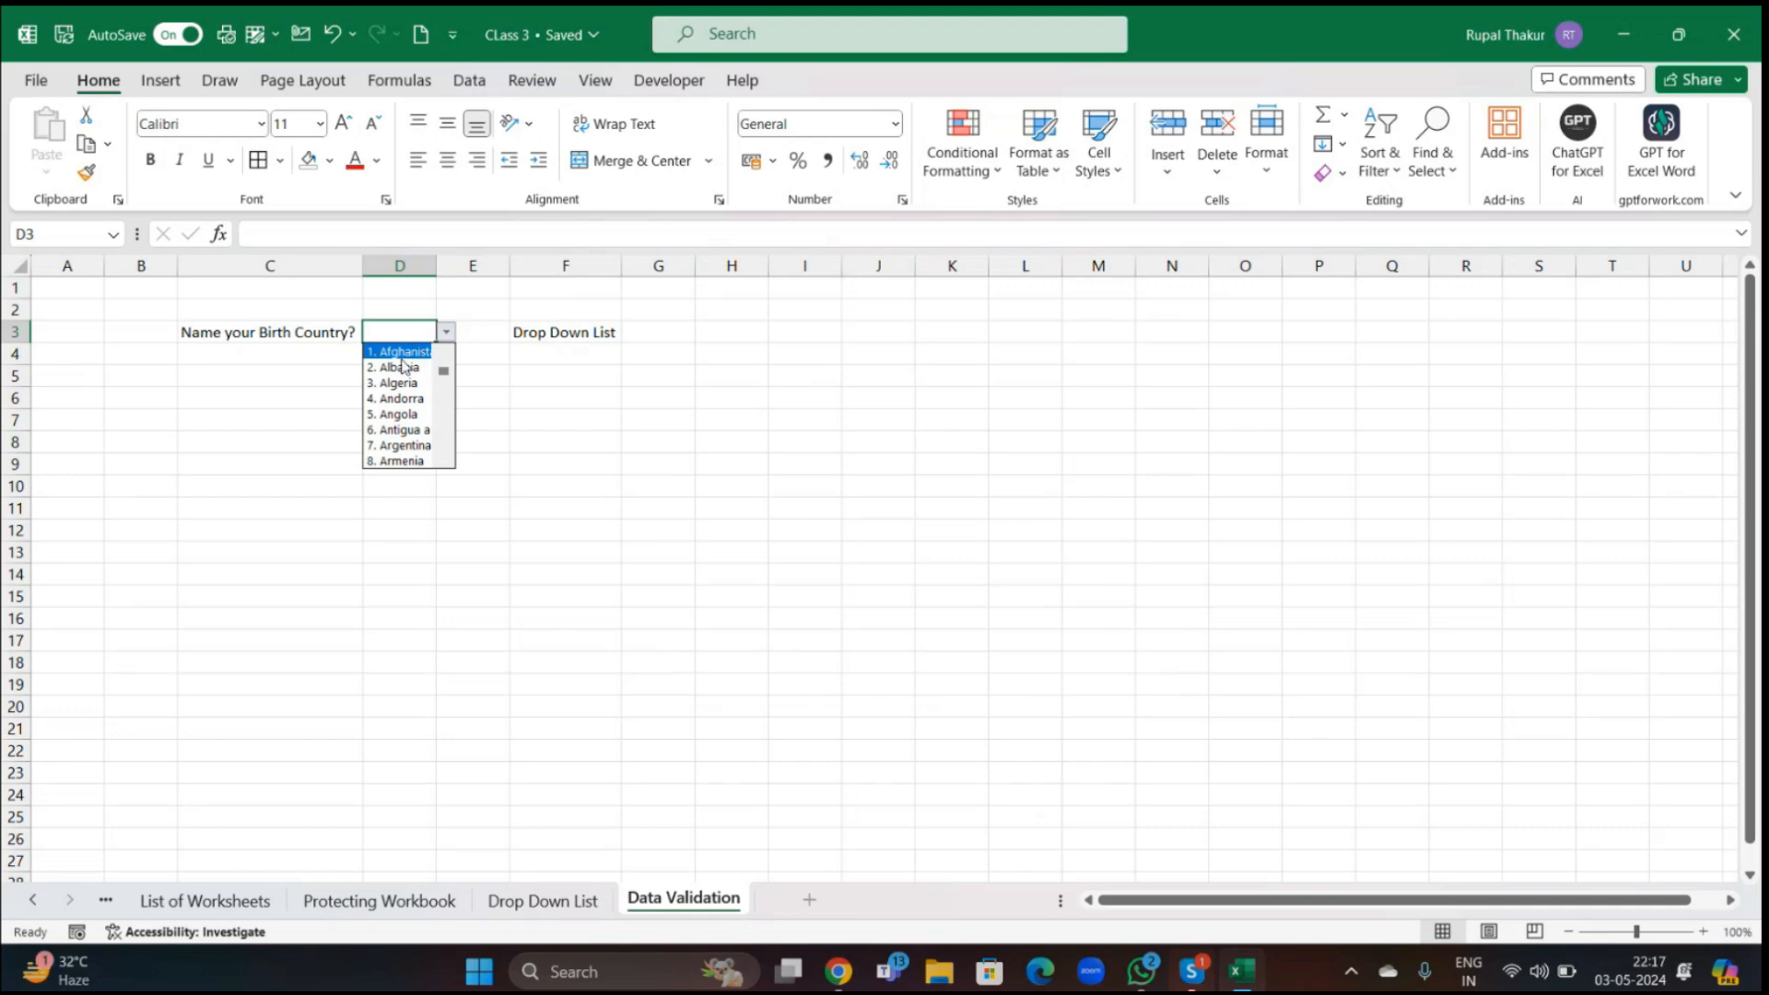
{"action": "left_click", "coordinate": [400, 400]}
{"action": "left_click_drag", "start_coordinate": [469, 334], "coordinate": [416, 333]}
{"action": "left_click", "coordinate": [417, 332]}
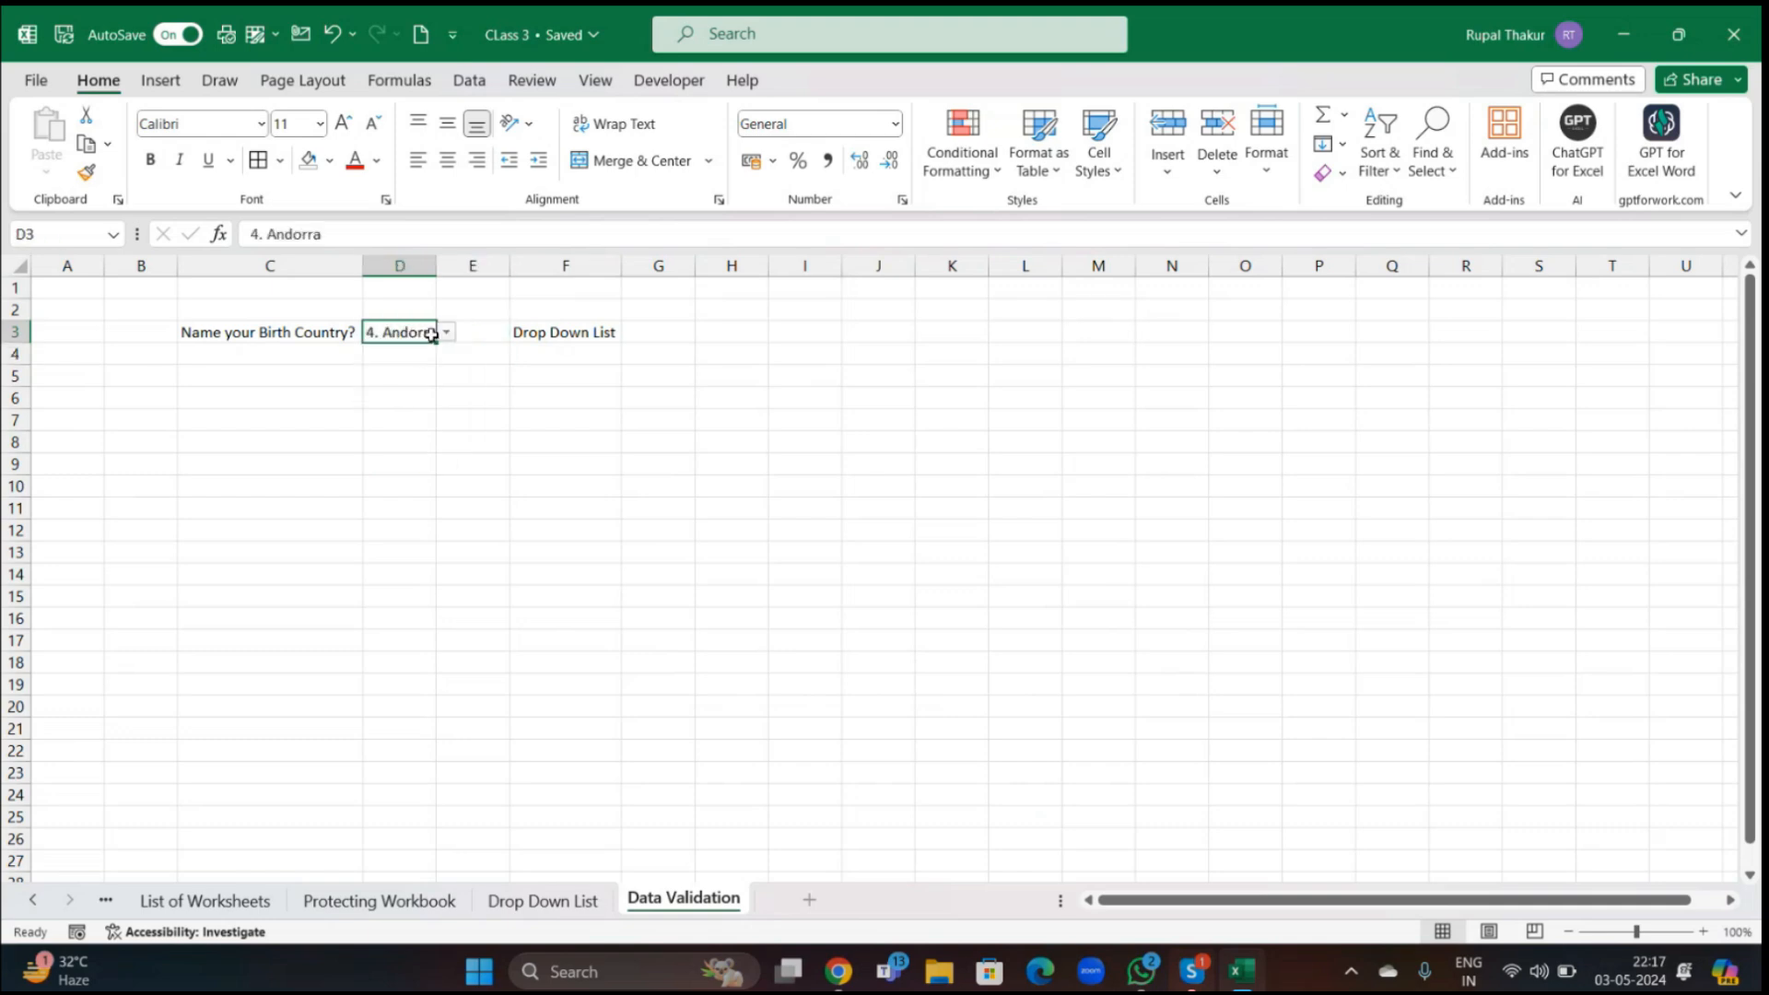
- Change the birth country answer in cell D3 to "77. India" using its list
{"action": "left_click", "coordinate": [447, 337]}
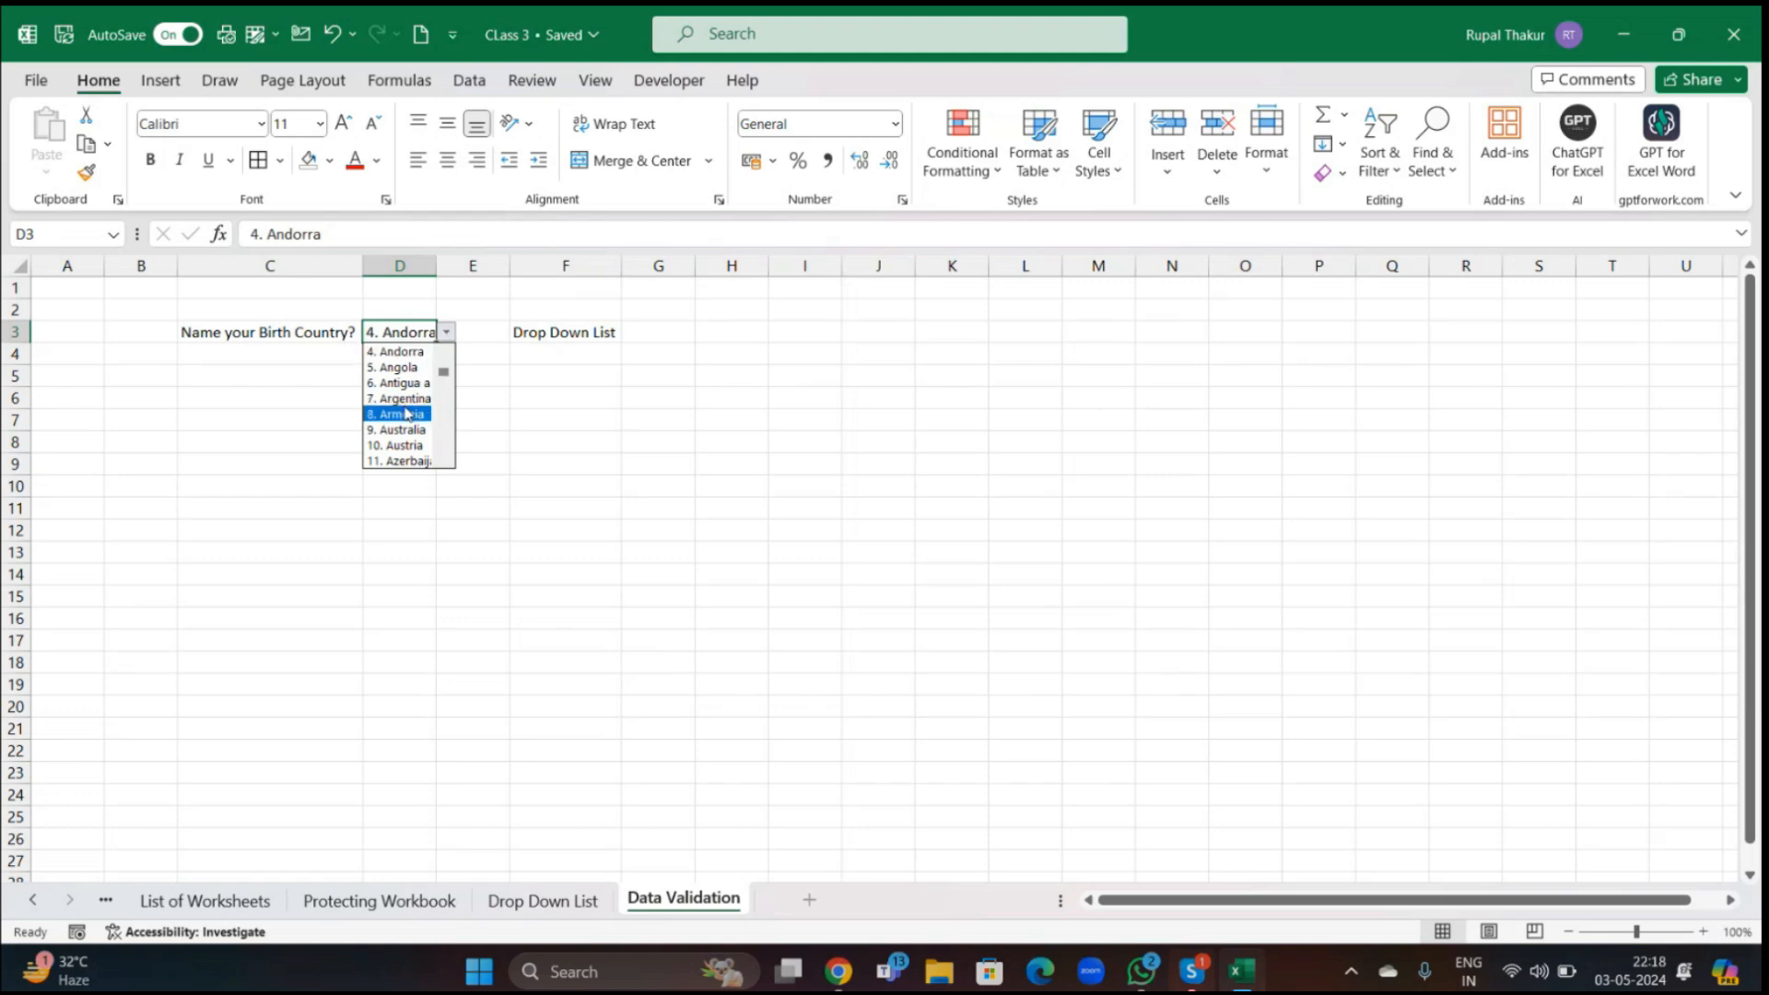
{"action": "left_click_drag", "start_coordinate": [443, 371], "coordinate": [438, 409]}
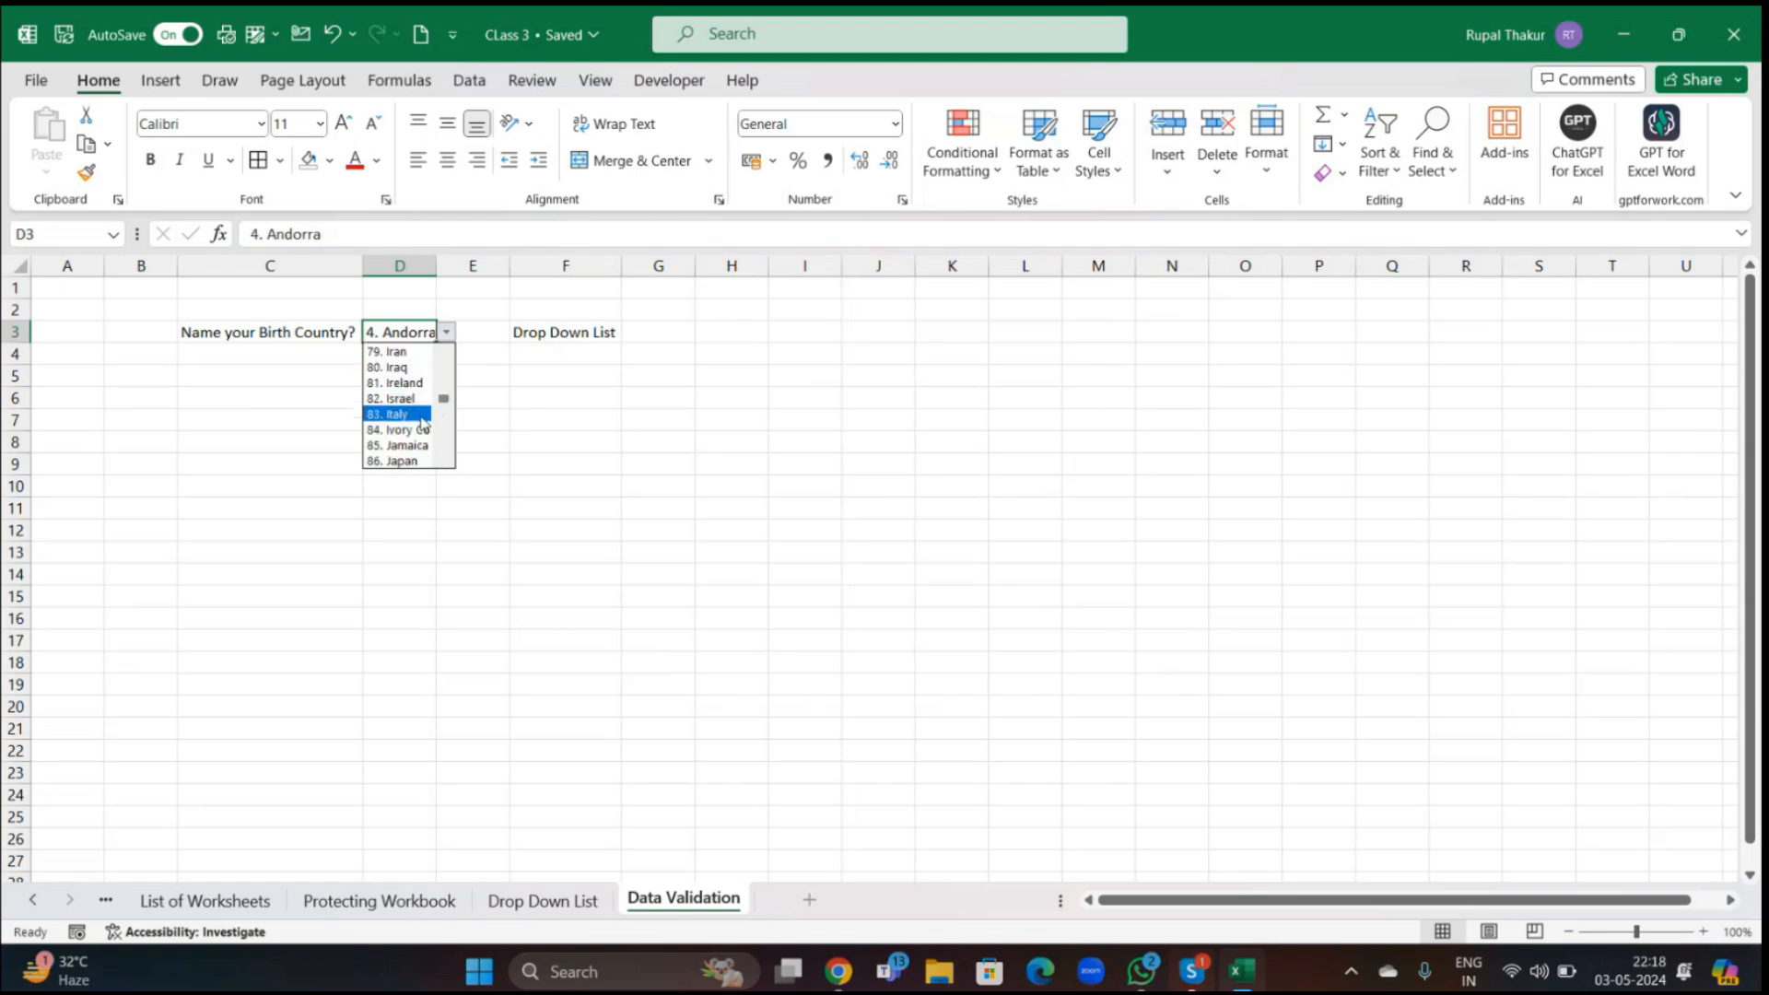
{"action": "left_click_drag", "start_coordinate": [443, 406], "coordinate": [443, 406]}
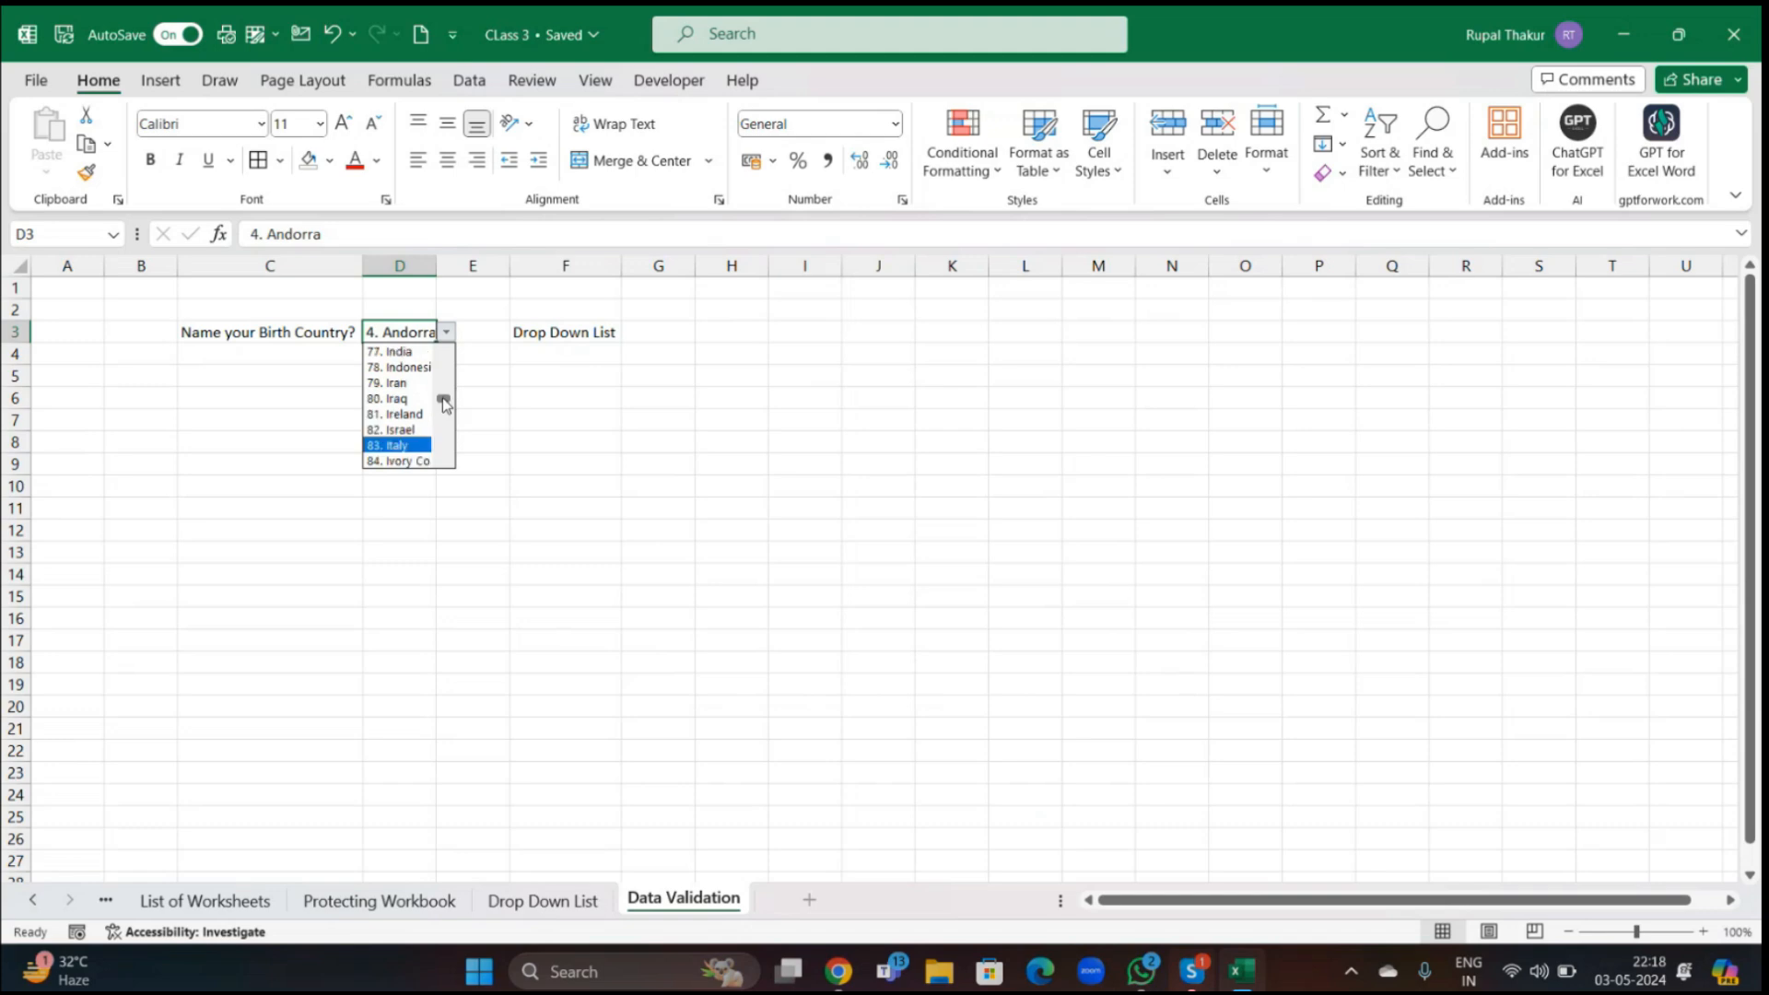
{"action": "left_click", "coordinate": [403, 352]}
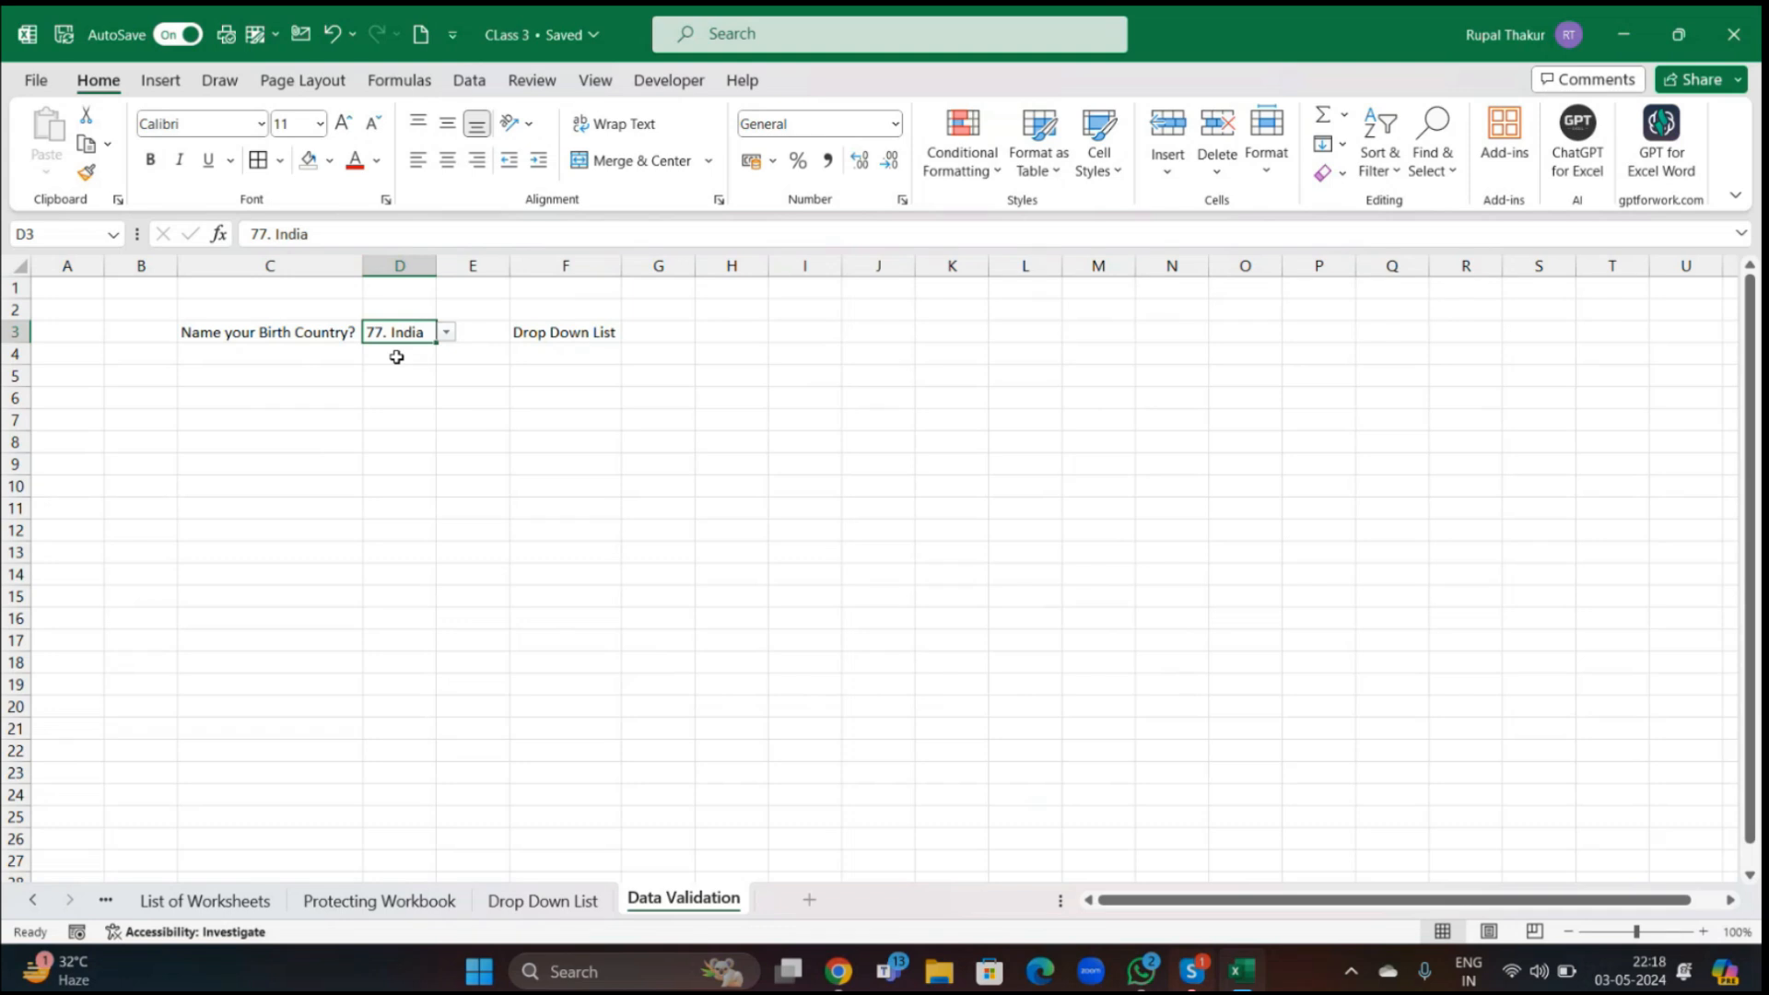
- Enter the question "What is your Birthday Month?" in cell C6 and auto-fit column C to its contents
{"action": "left_click", "coordinate": [234, 403]}
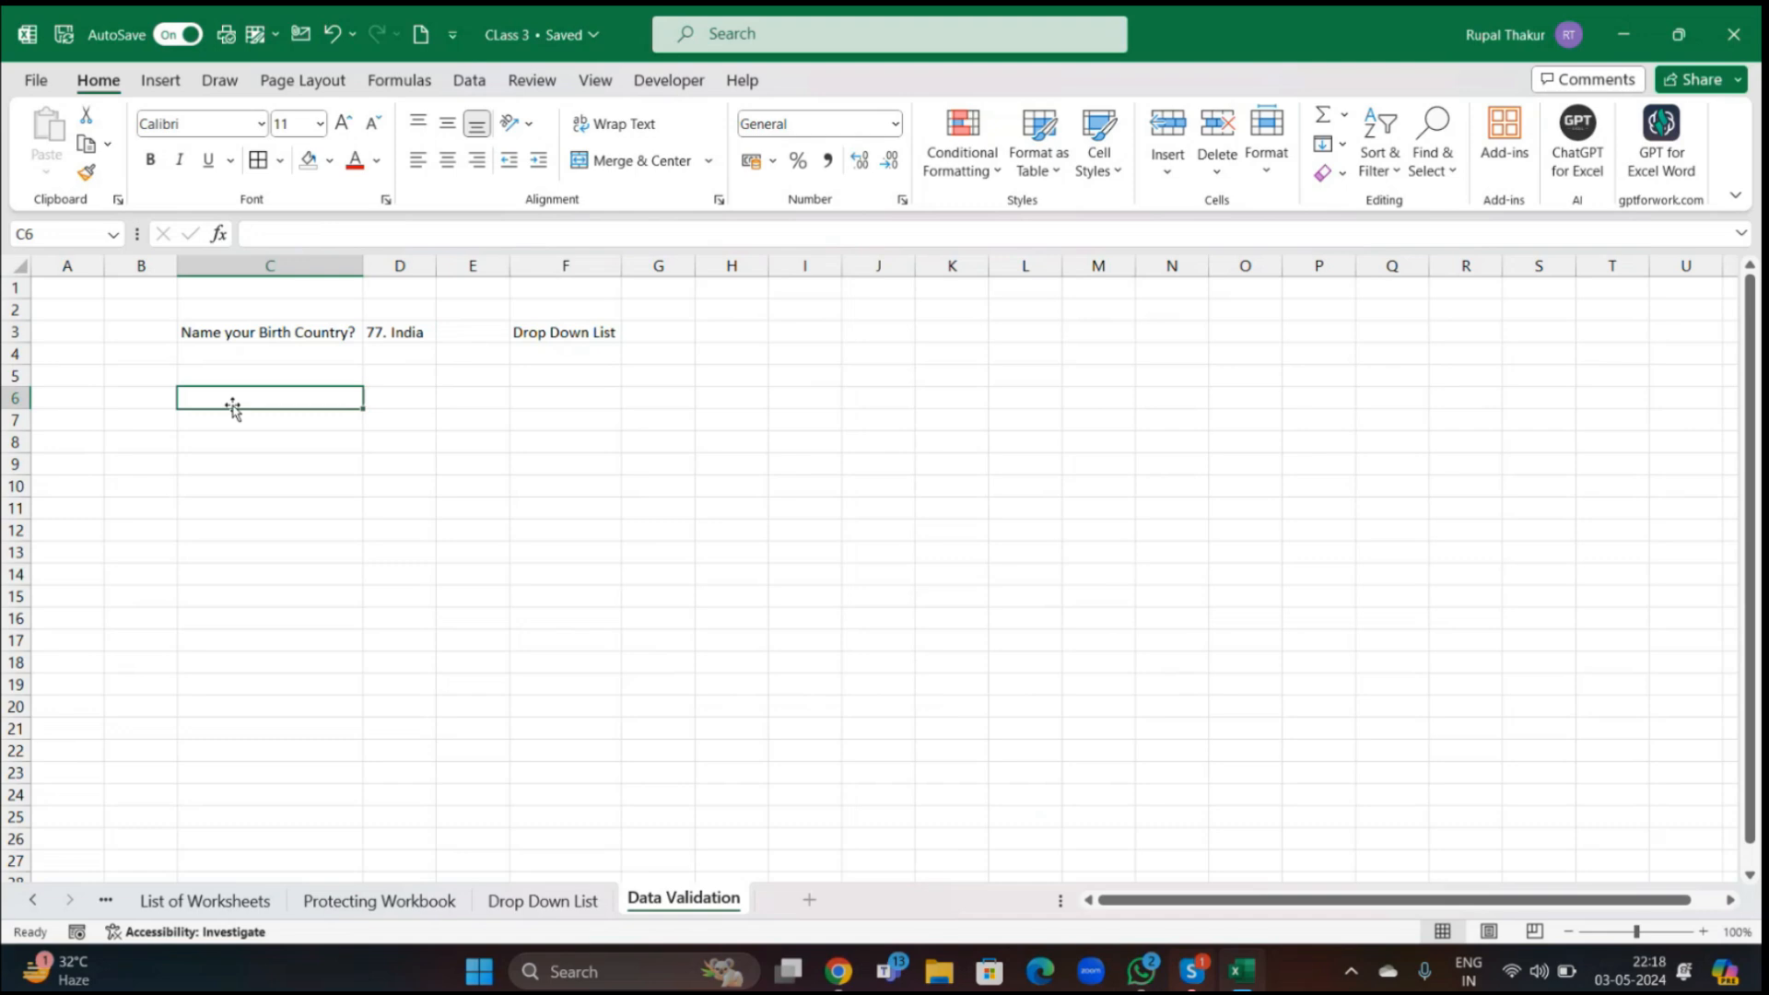
{"action": "type", "text": "What is your"}
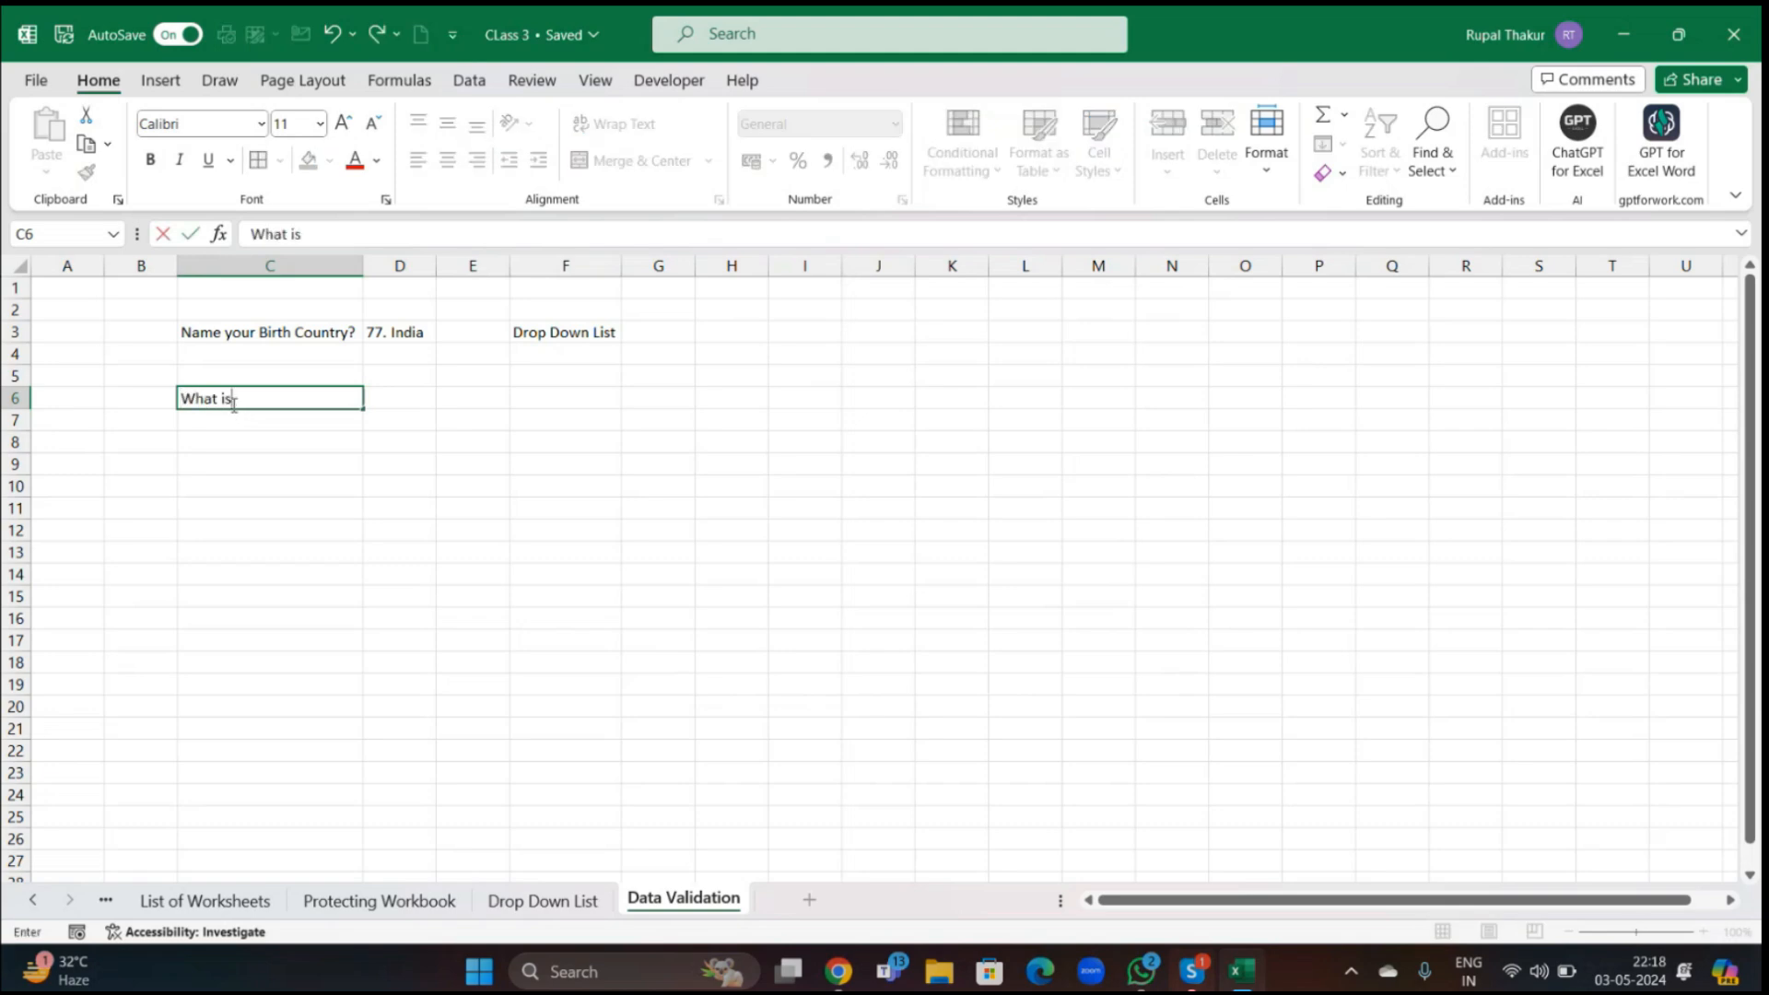
{"action": "type", "text": "Birthday "}
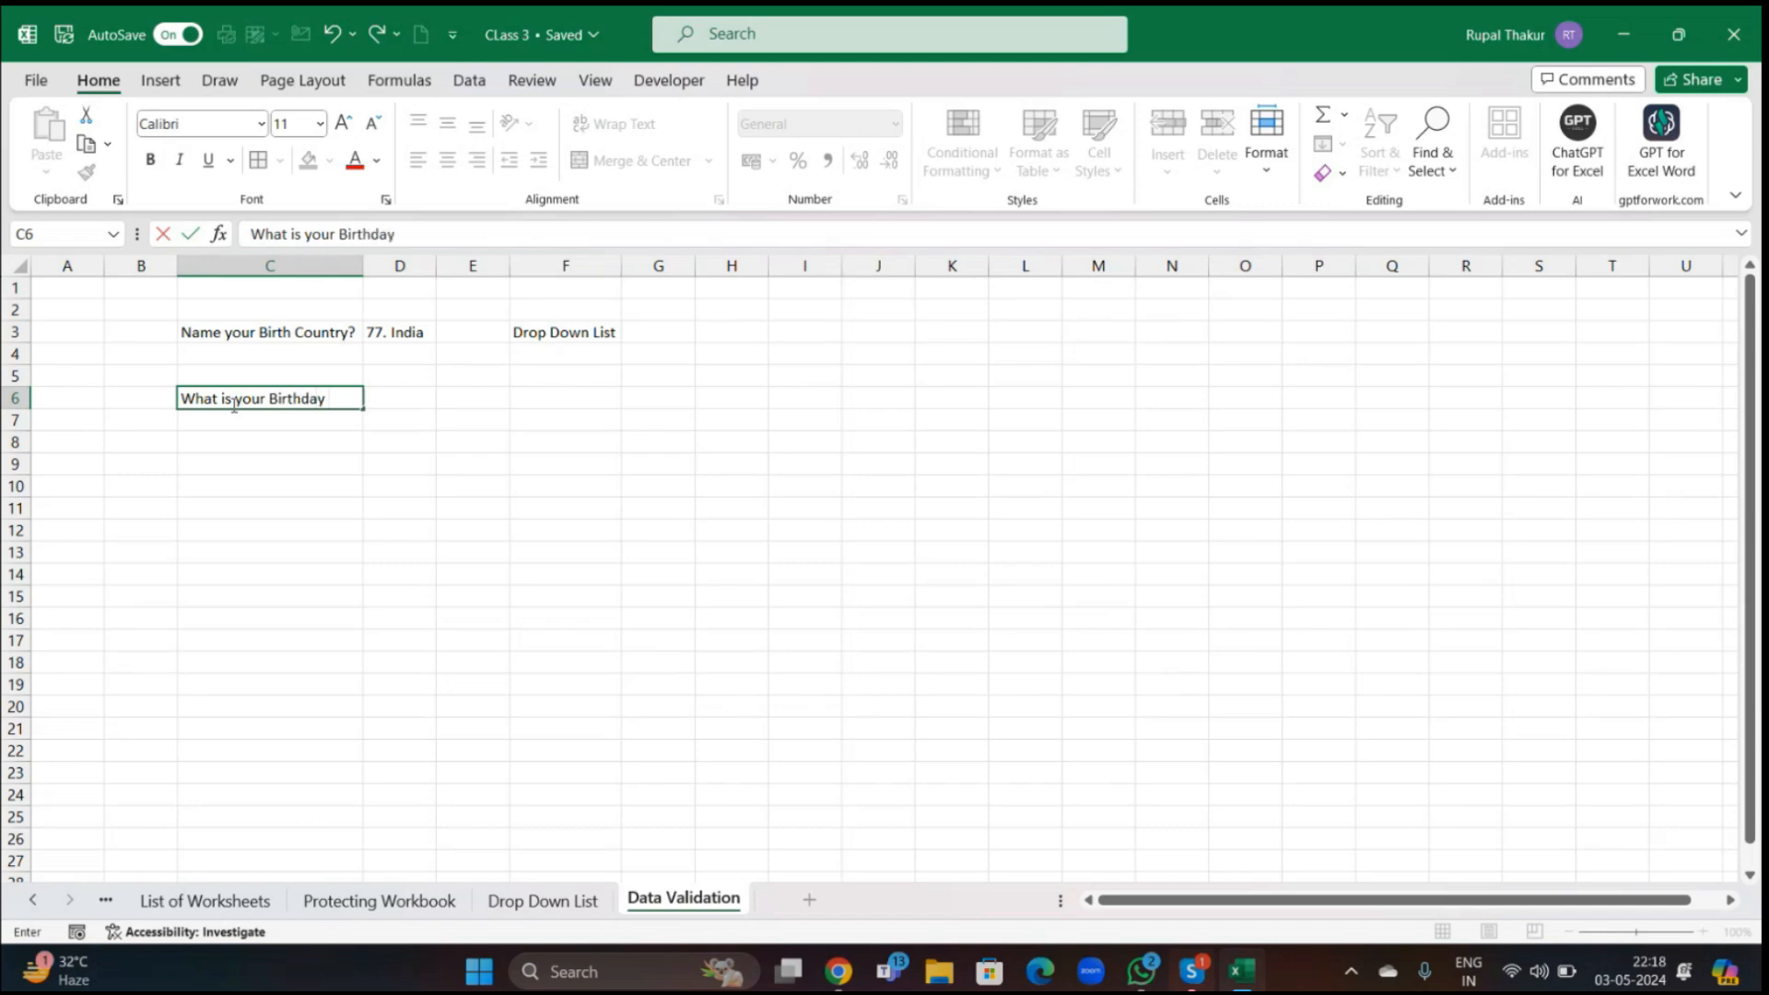
{"action": "type", "text": "MOnth?"}
{"action": "left_click", "coordinate": [422, 485]}
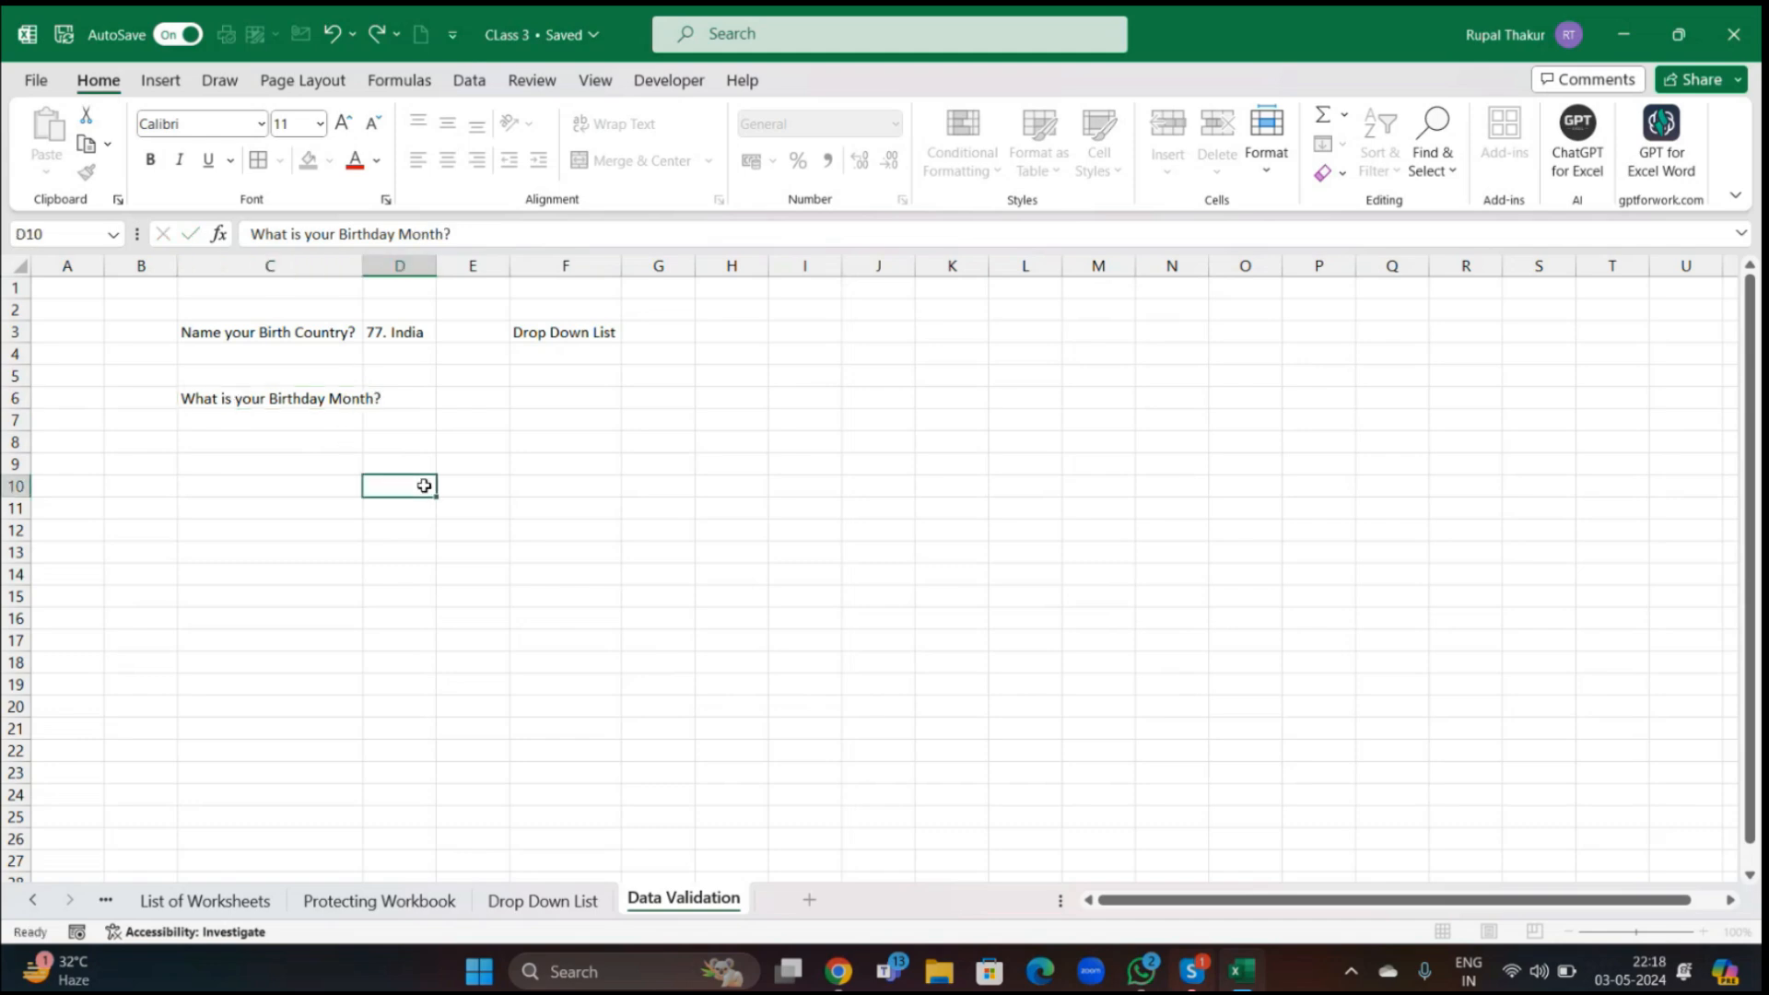
{"action": "double_click", "coordinate": [363, 267]}
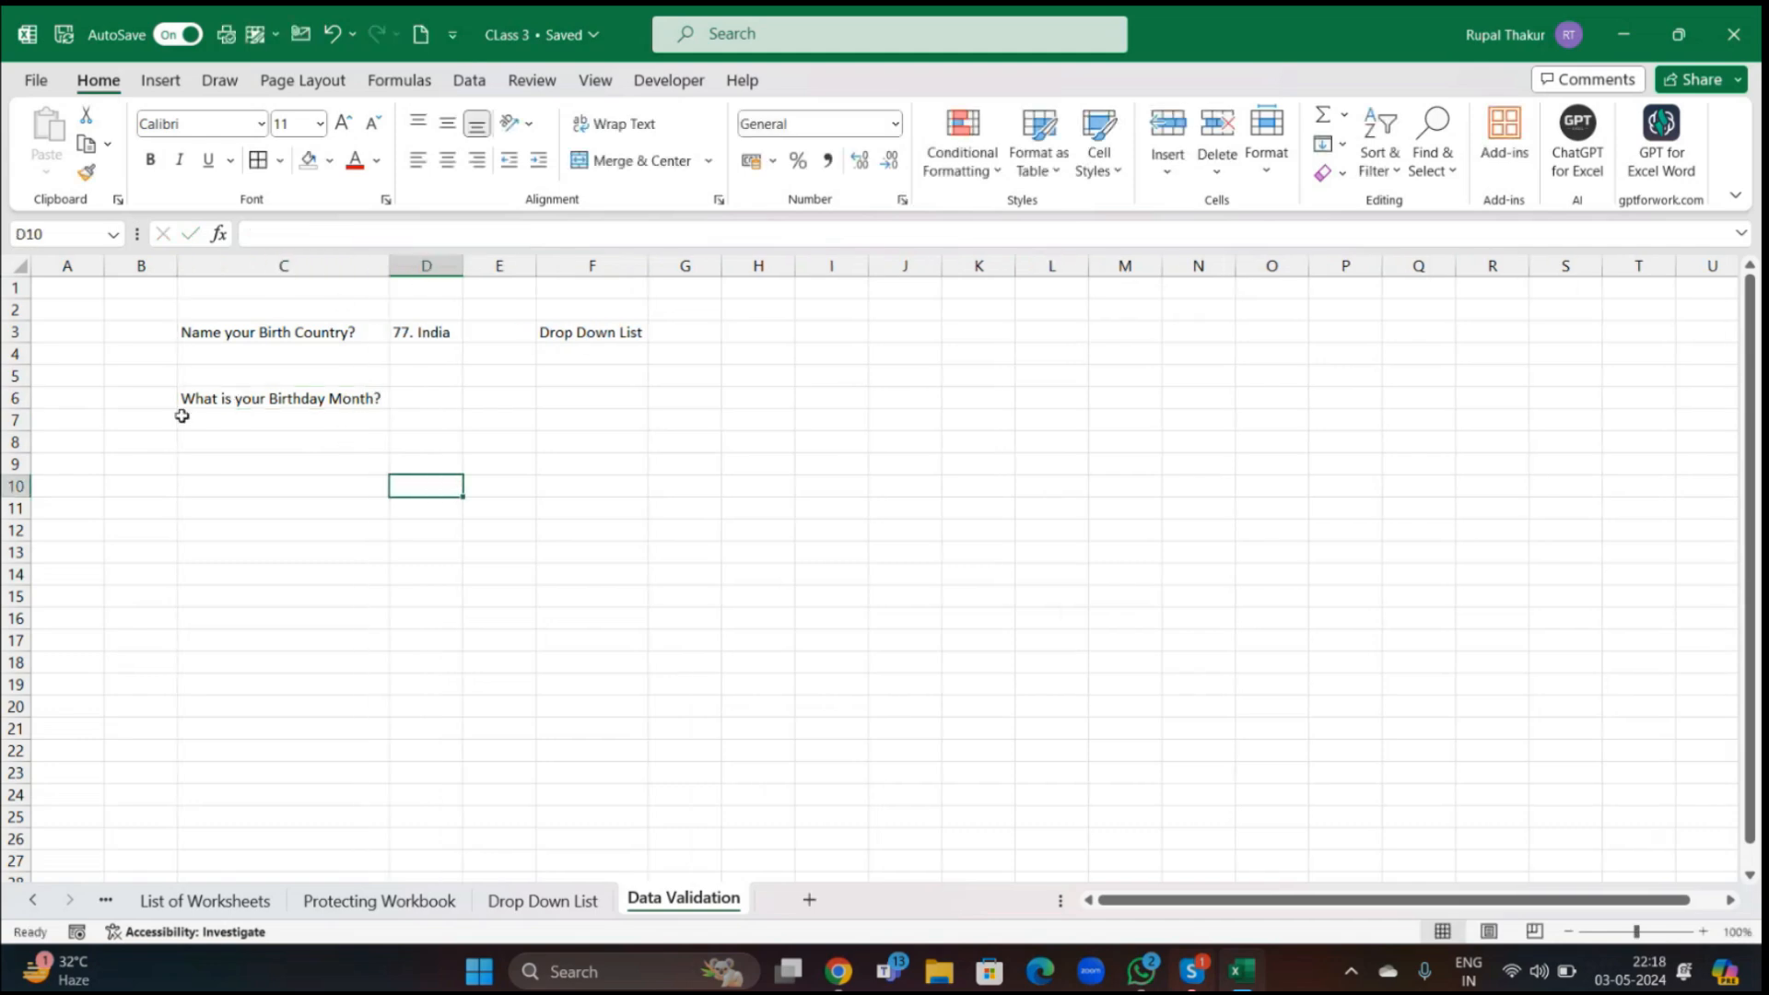
- Enter the question "Are you a student?" in cell C7
{"action": "left_click", "coordinate": [210, 420]}
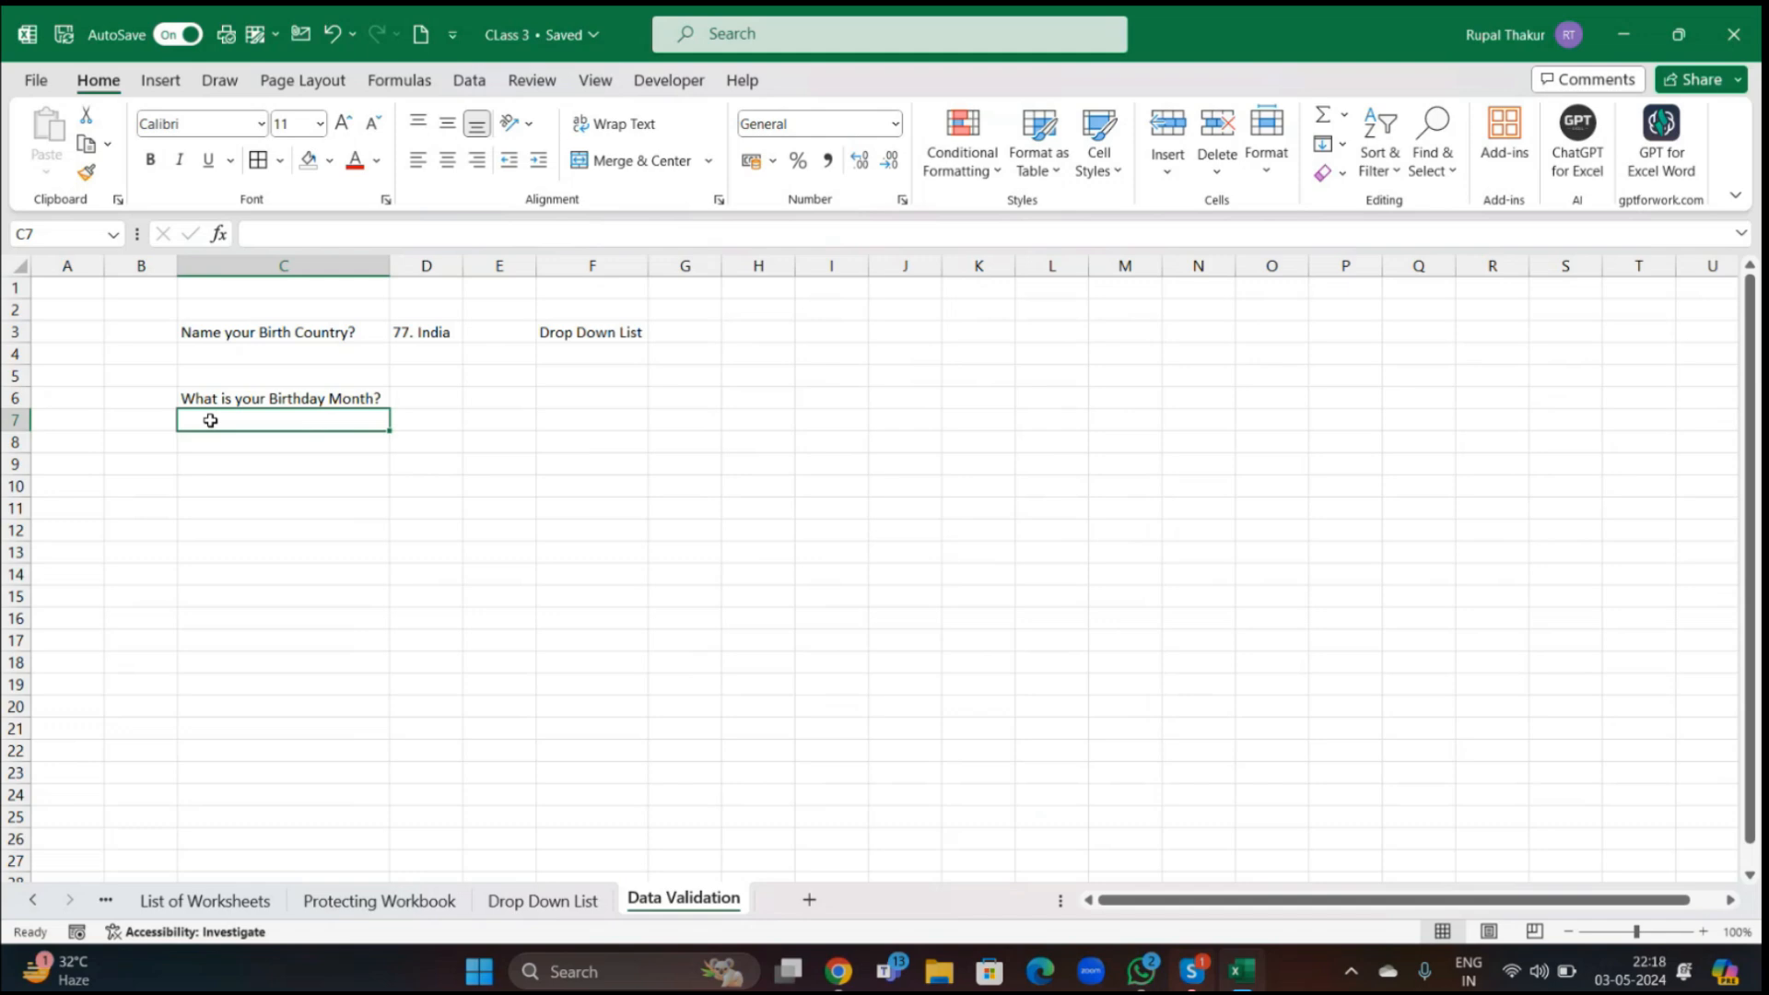
{"action": "type", "text": "Are"}
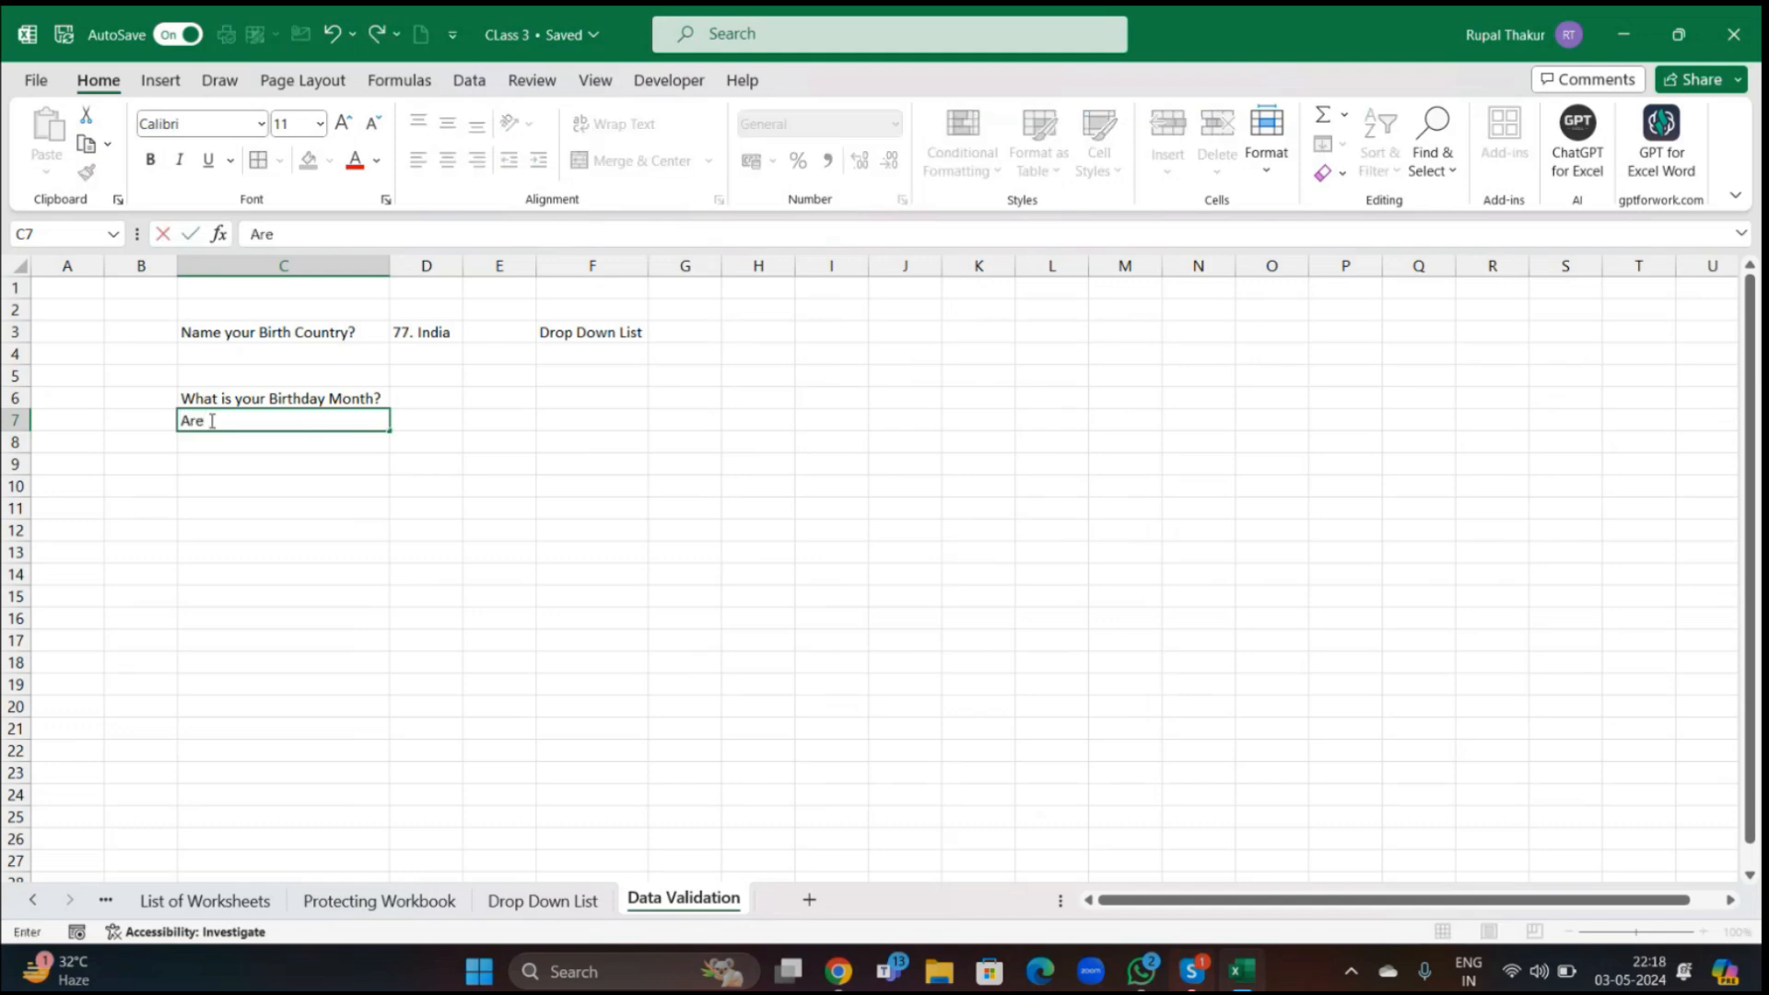
{"action": "type", "text": " you a student?"}
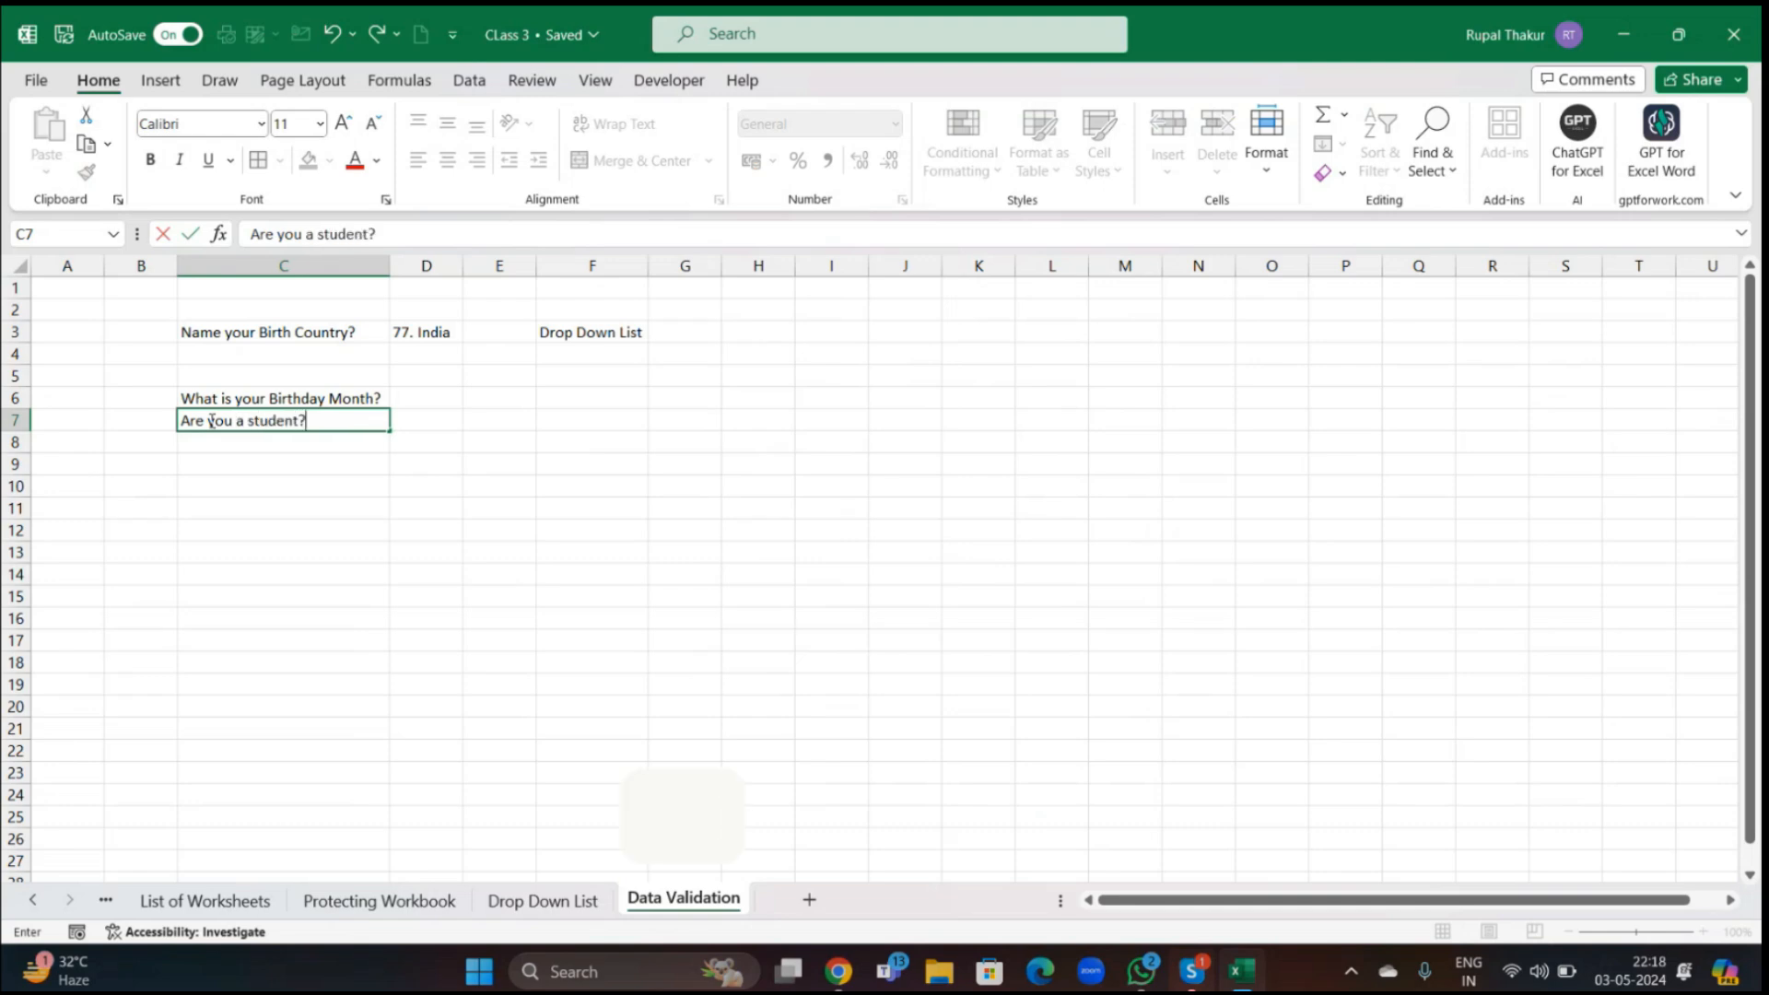
{"action": "left_click", "coordinate": [405, 526]}
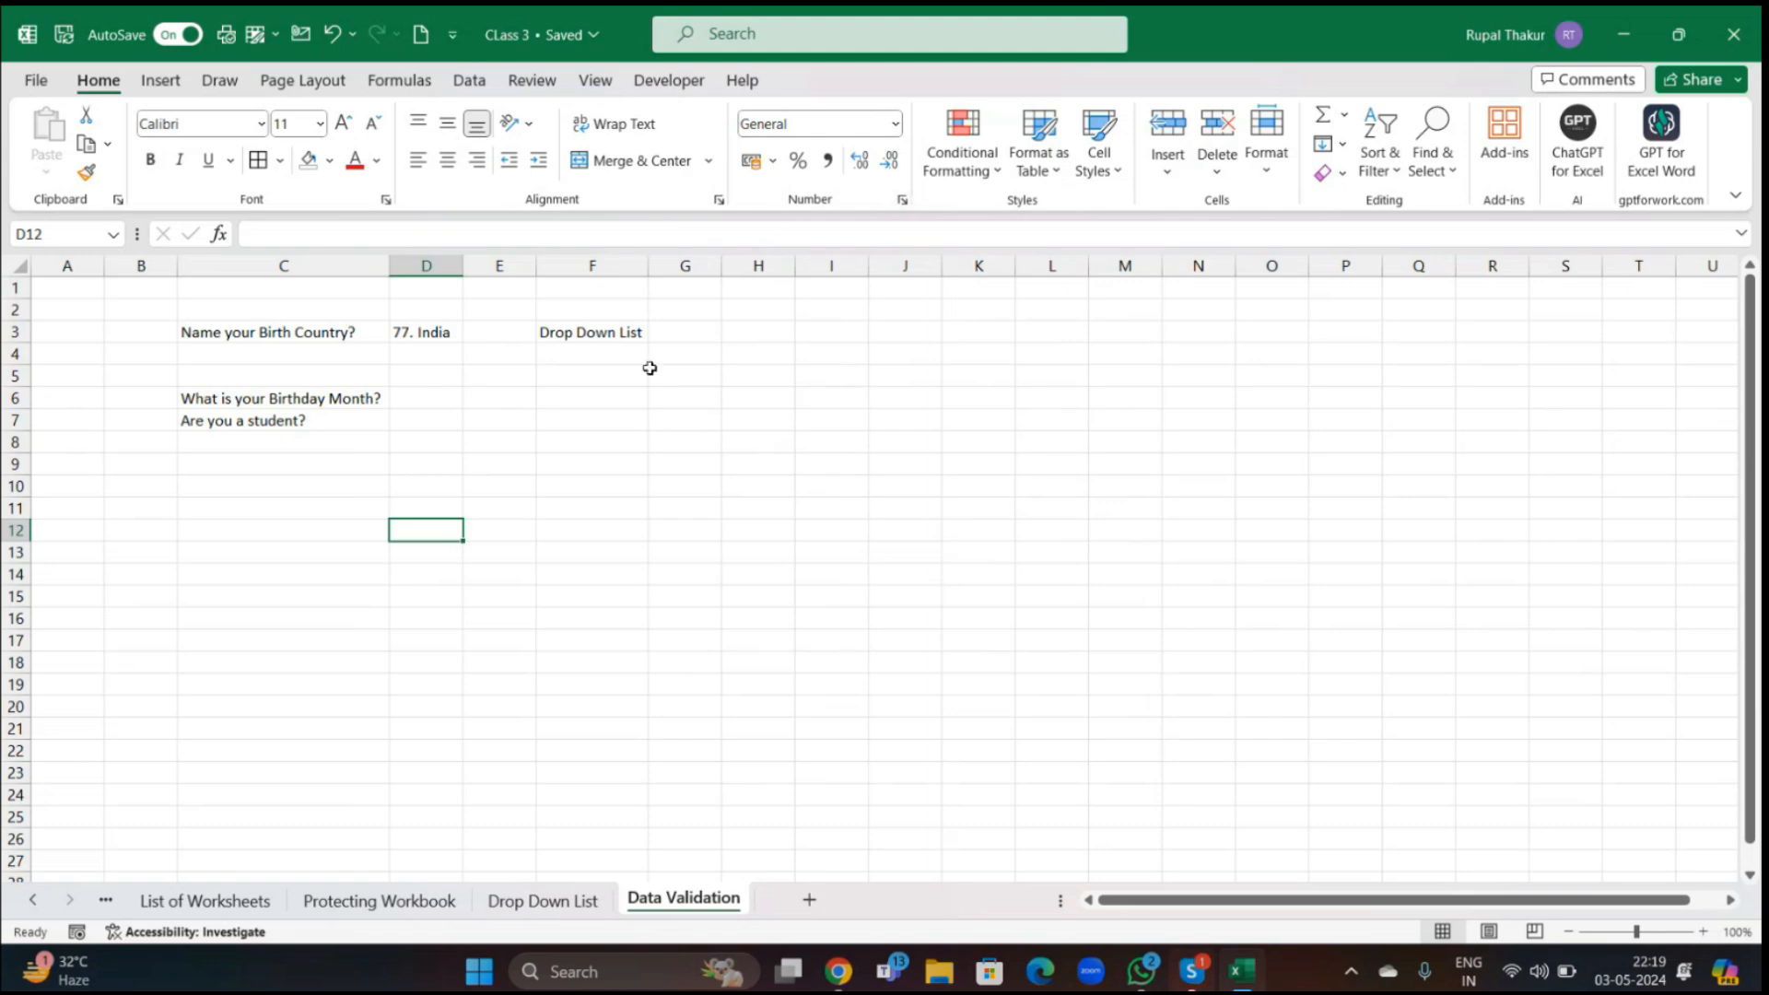
- Enter "January" in cell H3 and fill the month series down to December in H14
{"action": "left_click", "coordinate": [422, 396]}
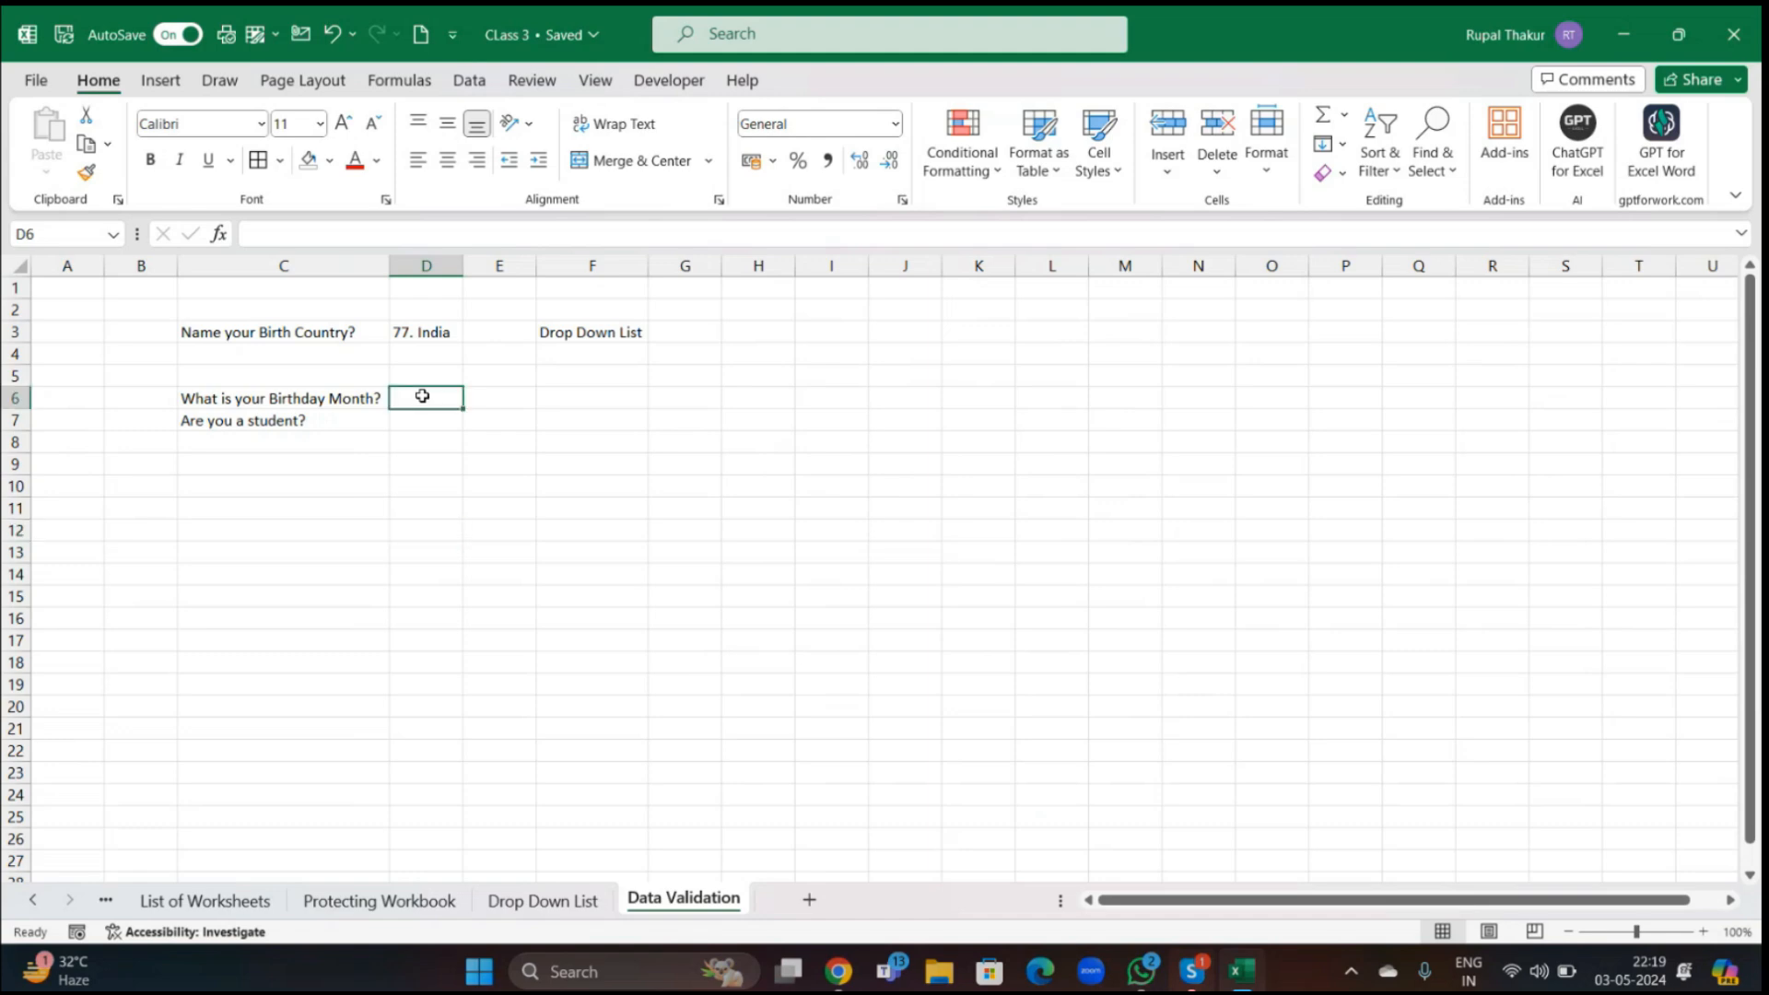
{"action": "left_click", "coordinate": [757, 333]}
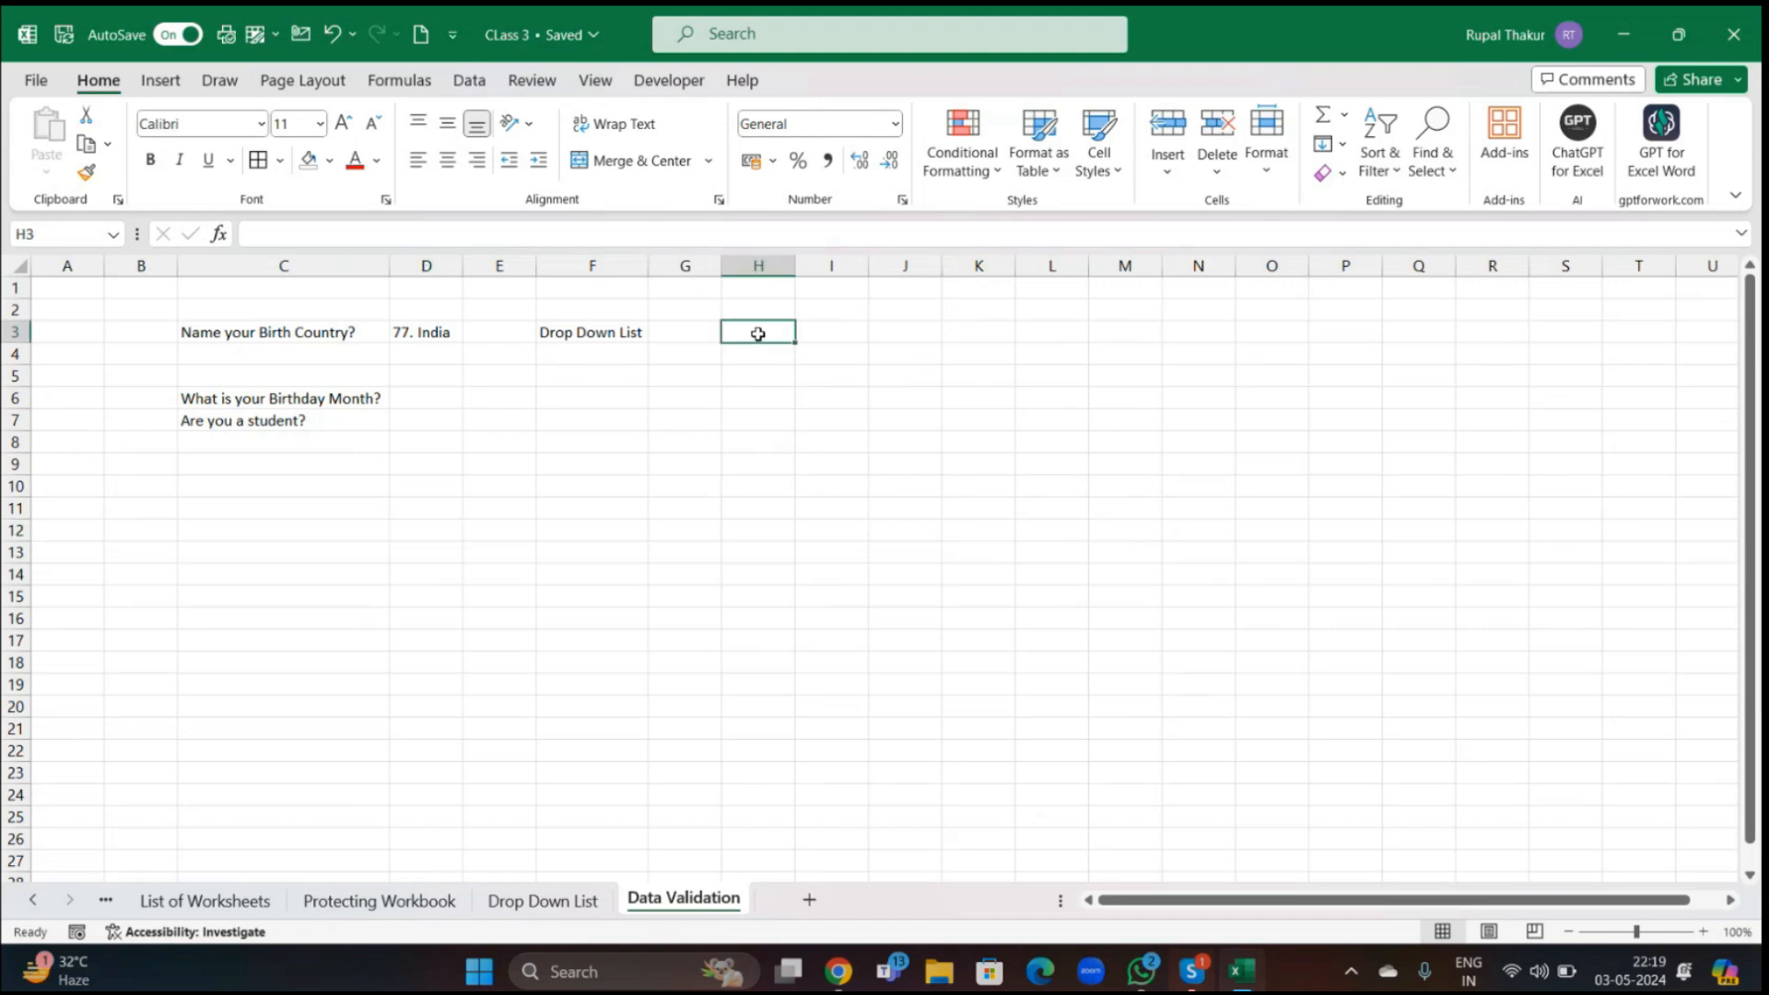
{"action": "type", "text": "January"}
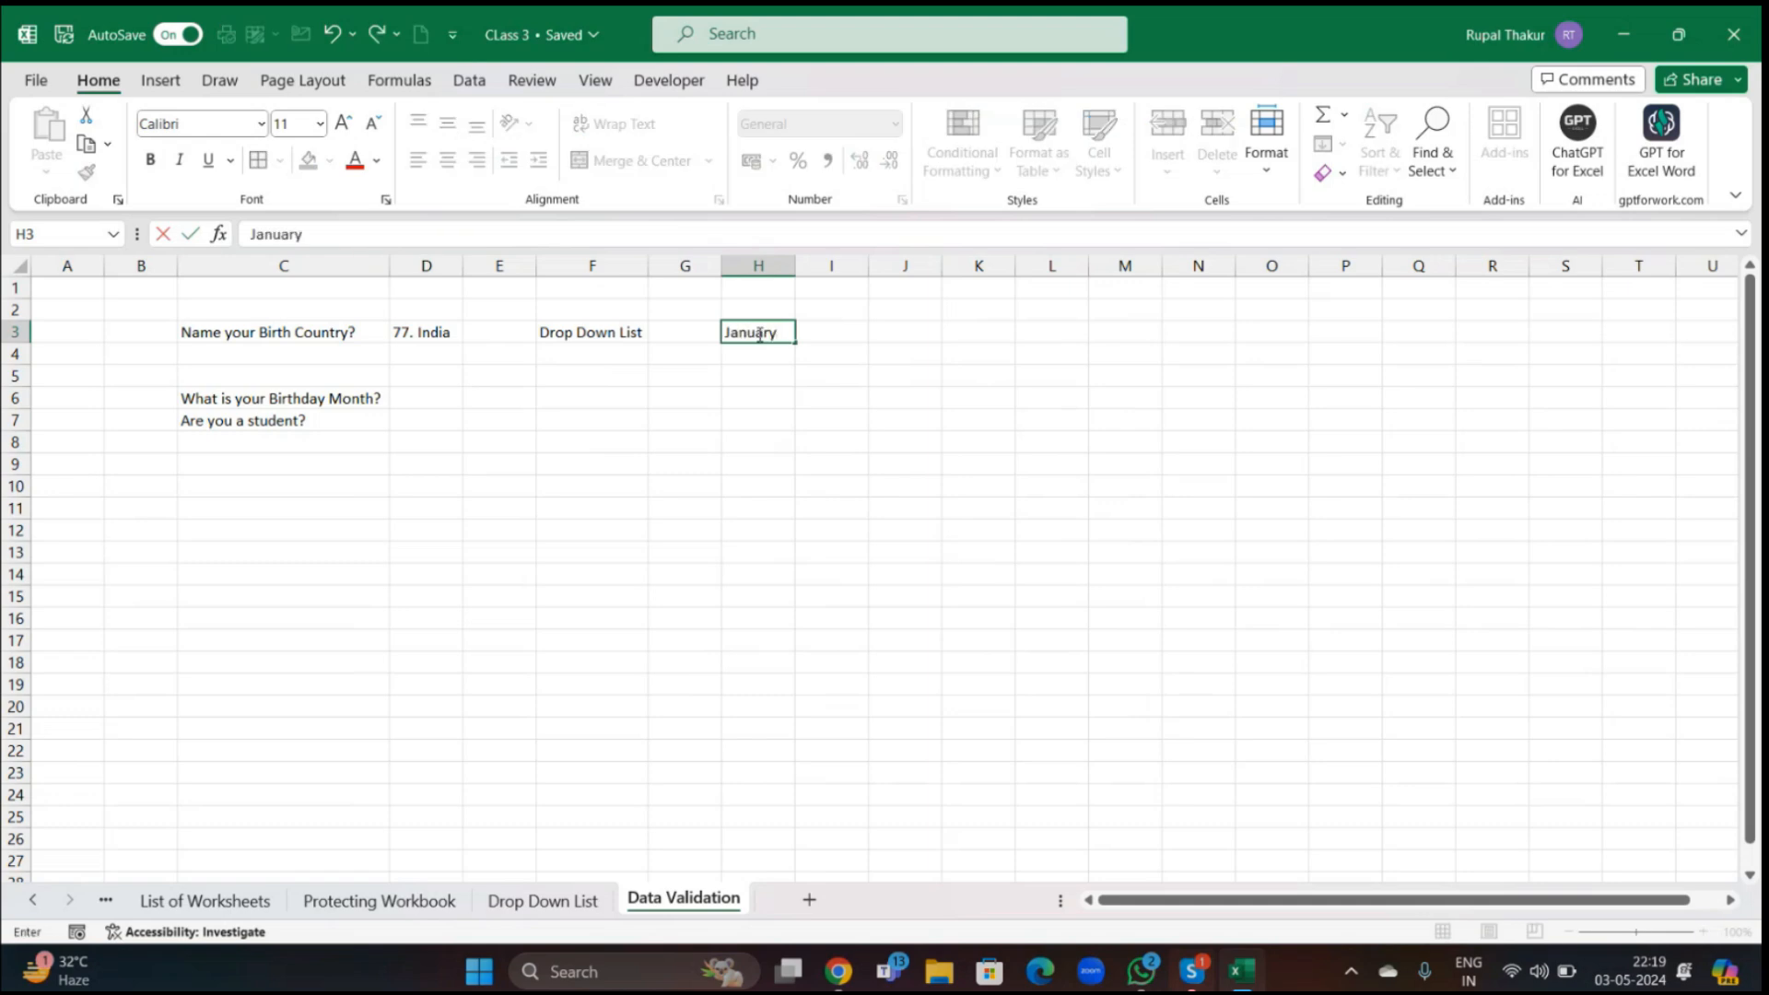
{"action": "left_click", "coordinate": [916, 403]}
{"action": "left_click", "coordinate": [789, 340]}
{"action": "left_click_drag", "start_coordinate": [789, 340], "coordinate": [798, 582]}
{"action": "left_click", "coordinate": [776, 334]}
{"action": "left_click", "coordinate": [928, 553]}
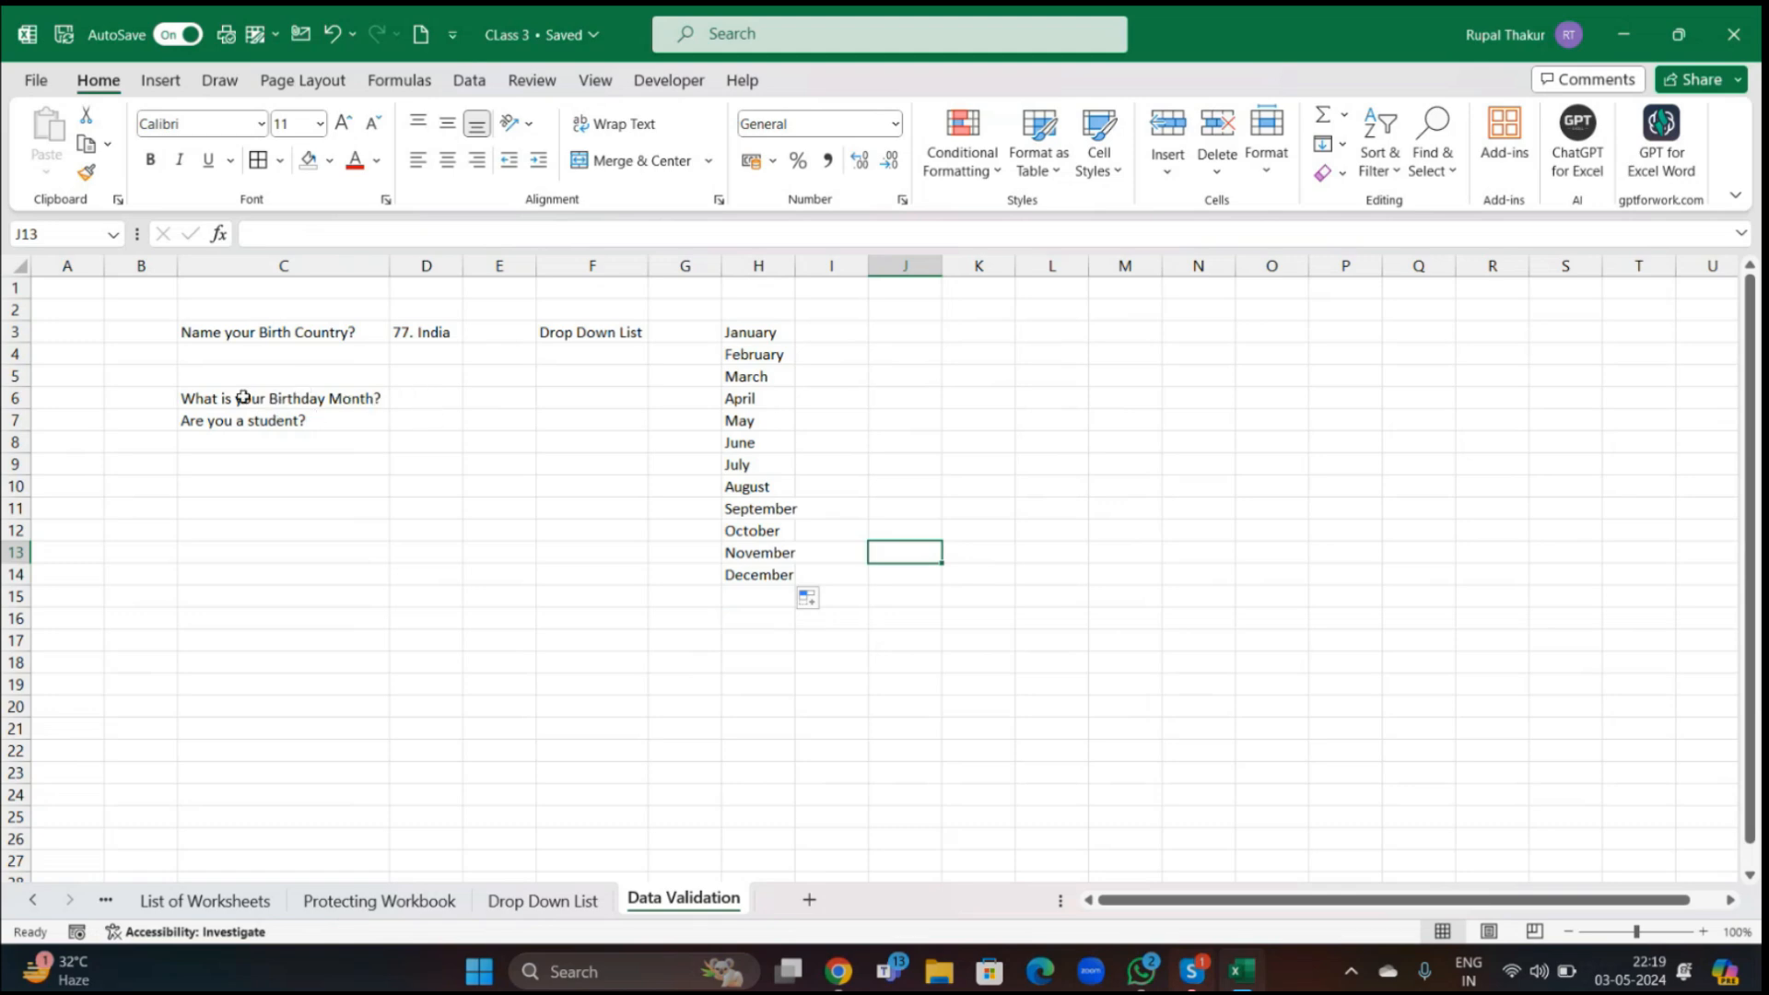
- Start a data validation rule for birthday month cell D6 that allows only values from a List
{"action": "left_click", "coordinate": [422, 399]}
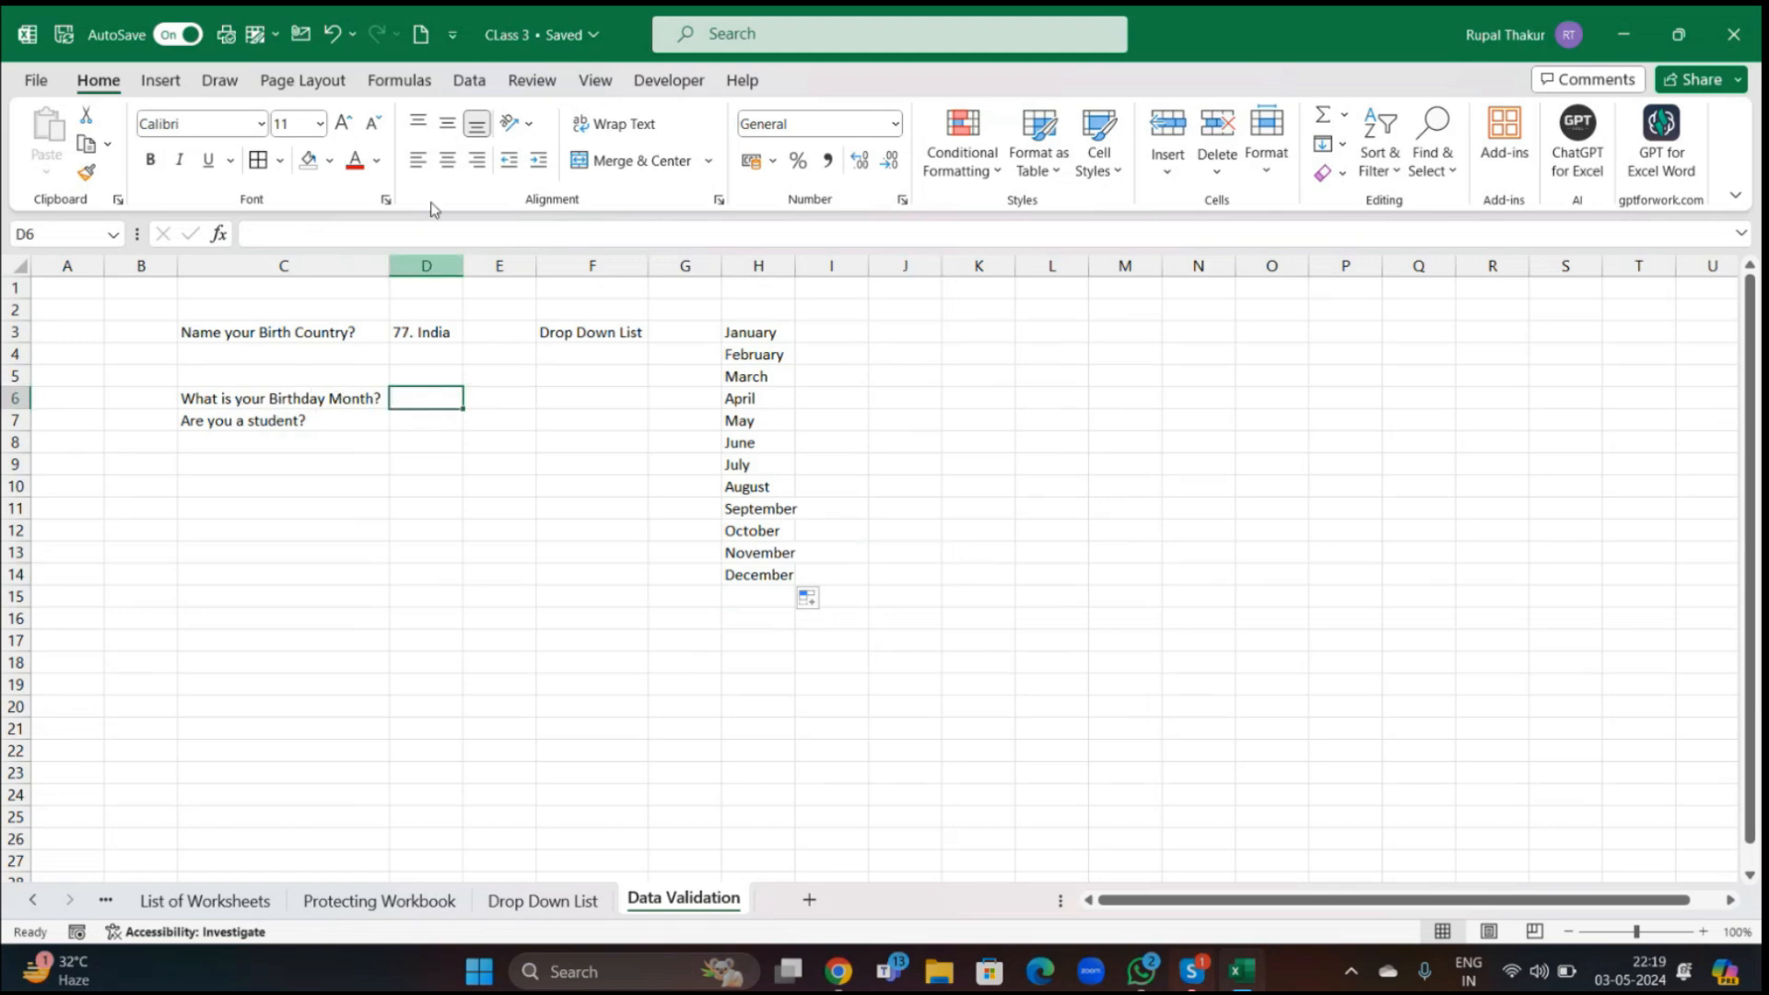
{"action": "left_click", "coordinate": [470, 82]}
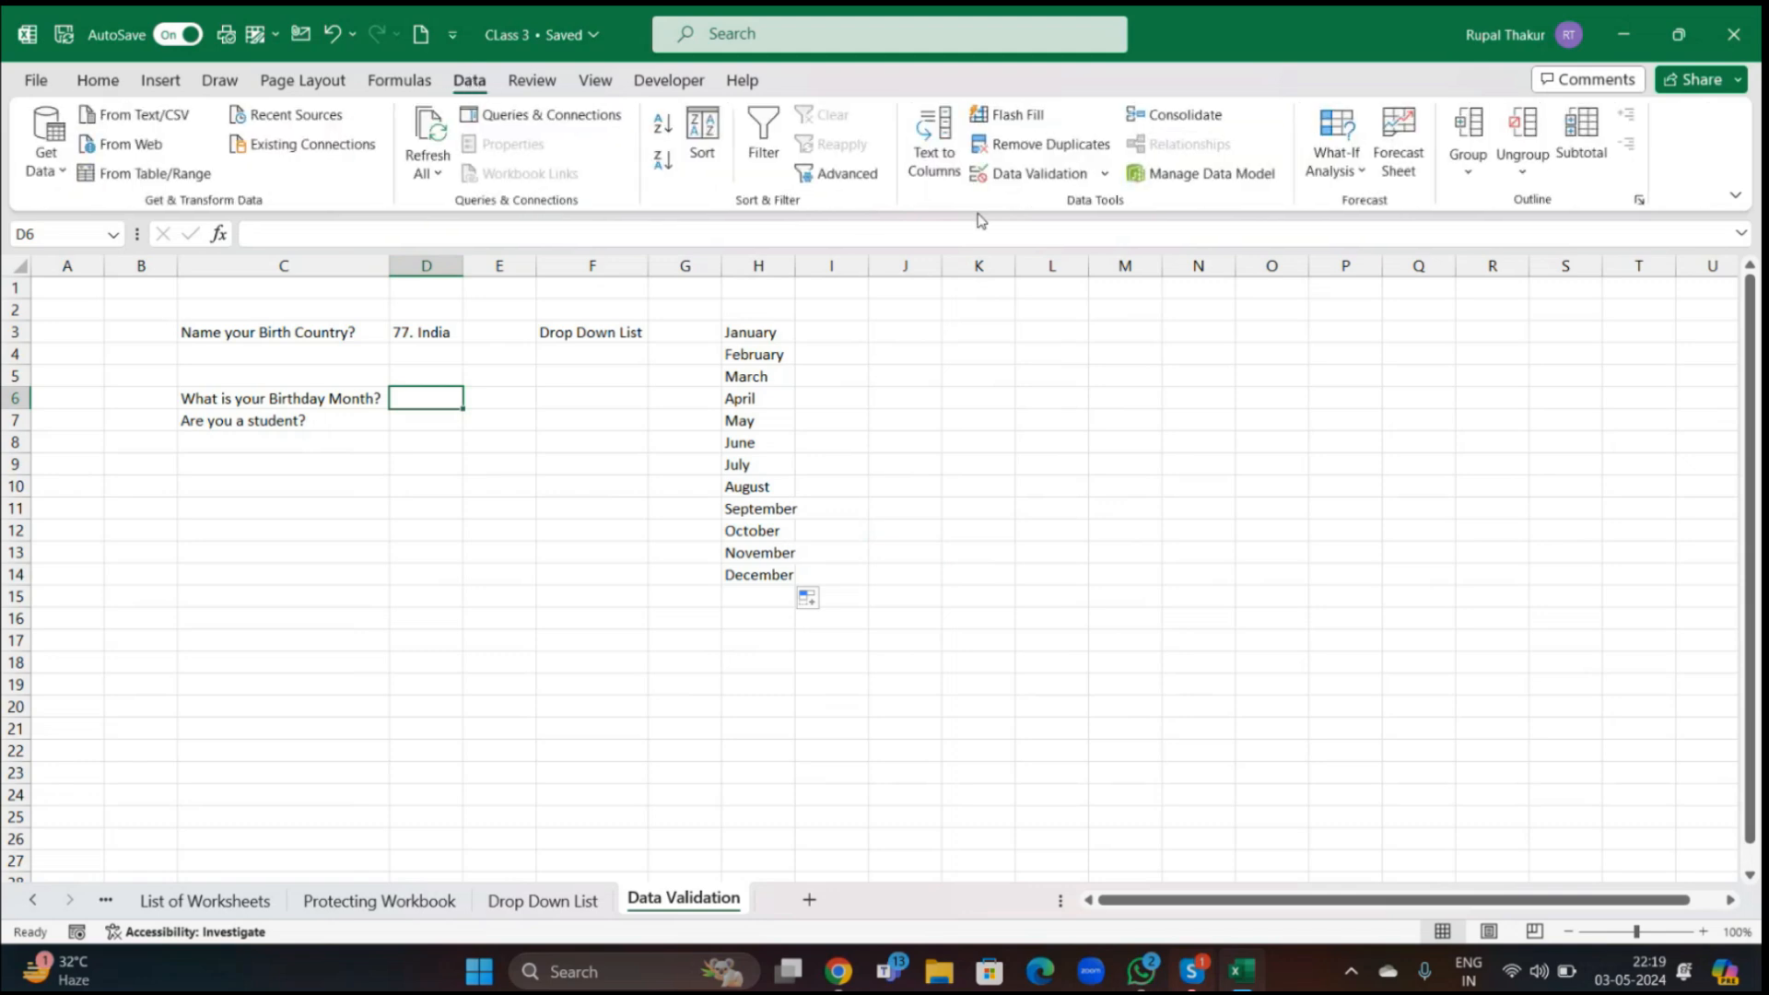
{"action": "left_click", "coordinate": [1109, 175]}
{"action": "left_click", "coordinate": [1062, 200]}
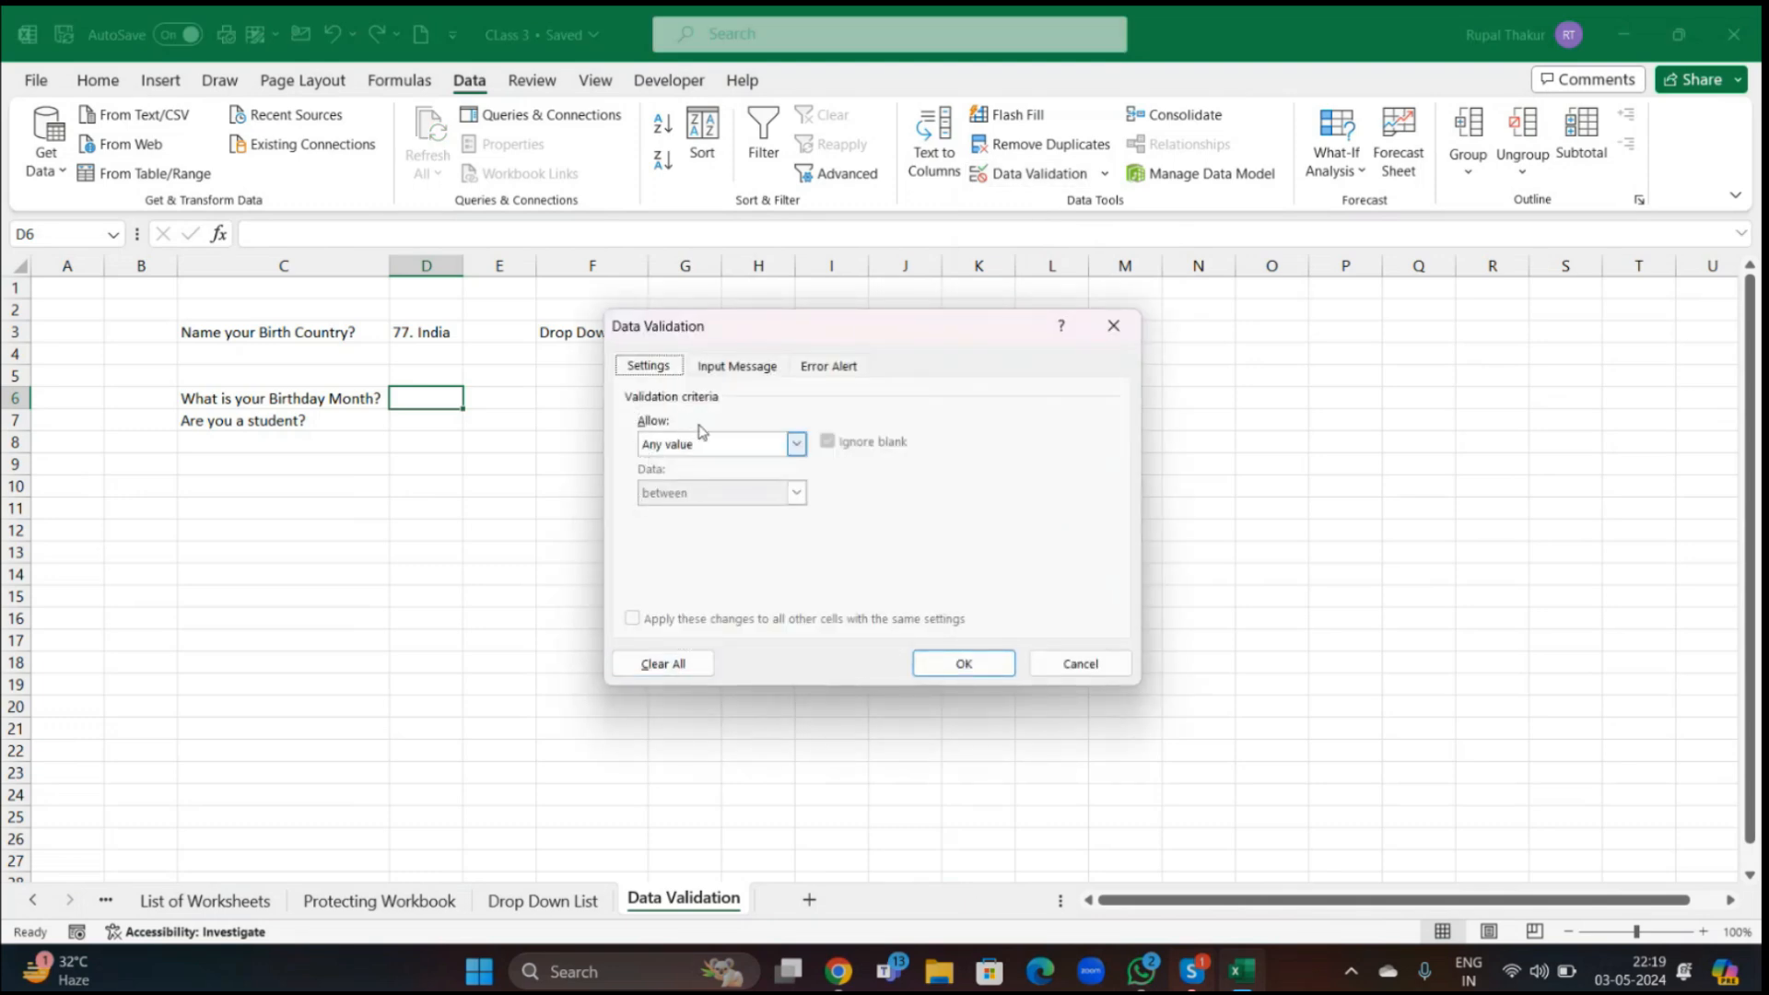
{"action": "left_click", "coordinate": [798, 445]}
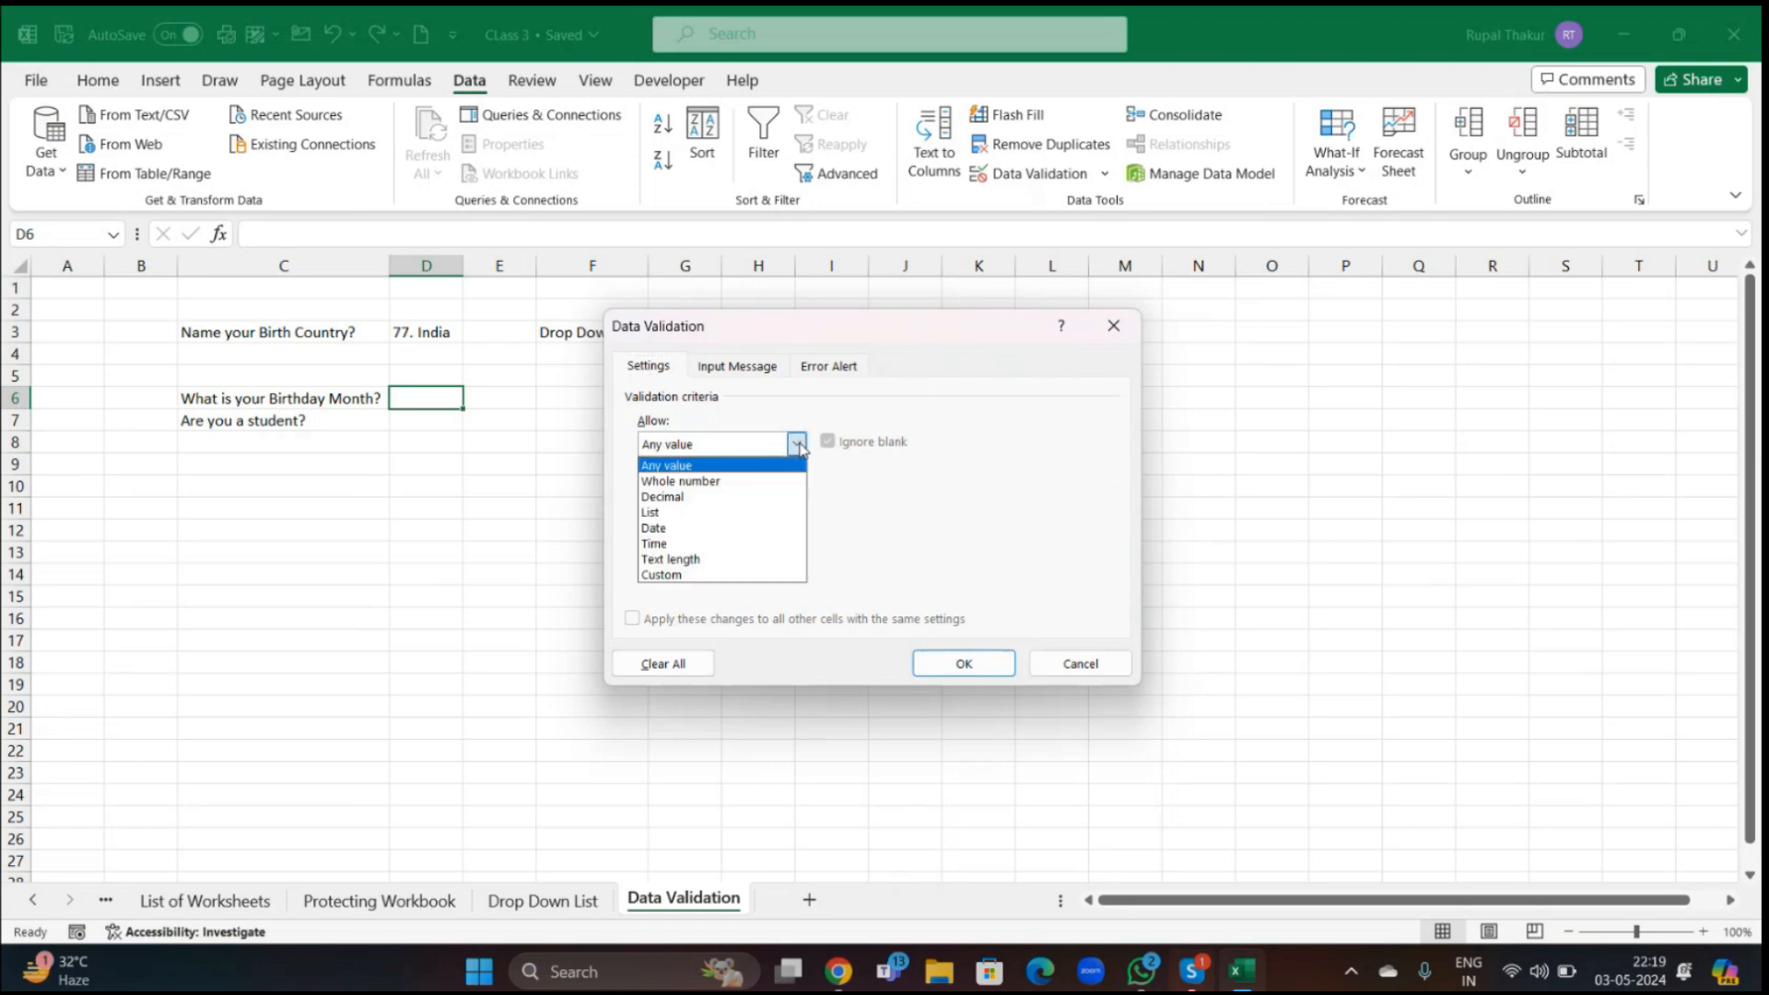
{"action": "left_click", "coordinate": [655, 514]}
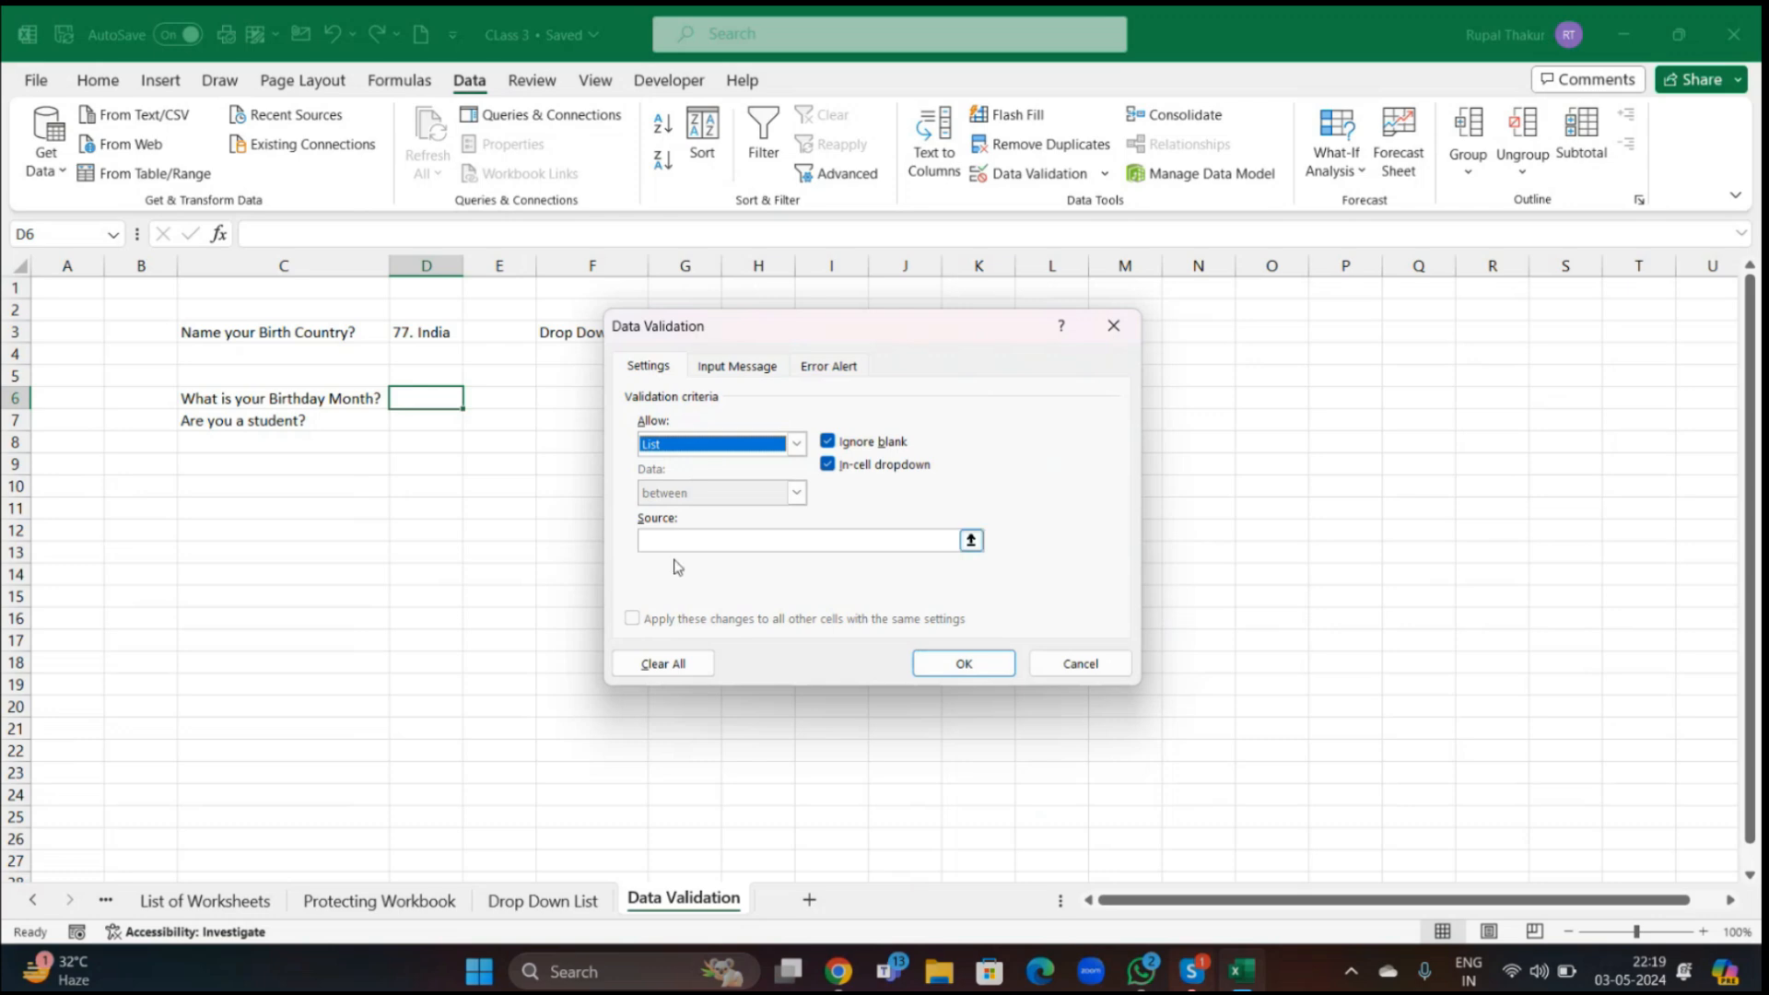
- Set the list source for D6 to the month cells H3:H14 and apply the validation rule
{"action": "left_click_drag", "start_coordinate": [883, 337], "coordinate": [1236, 376]}
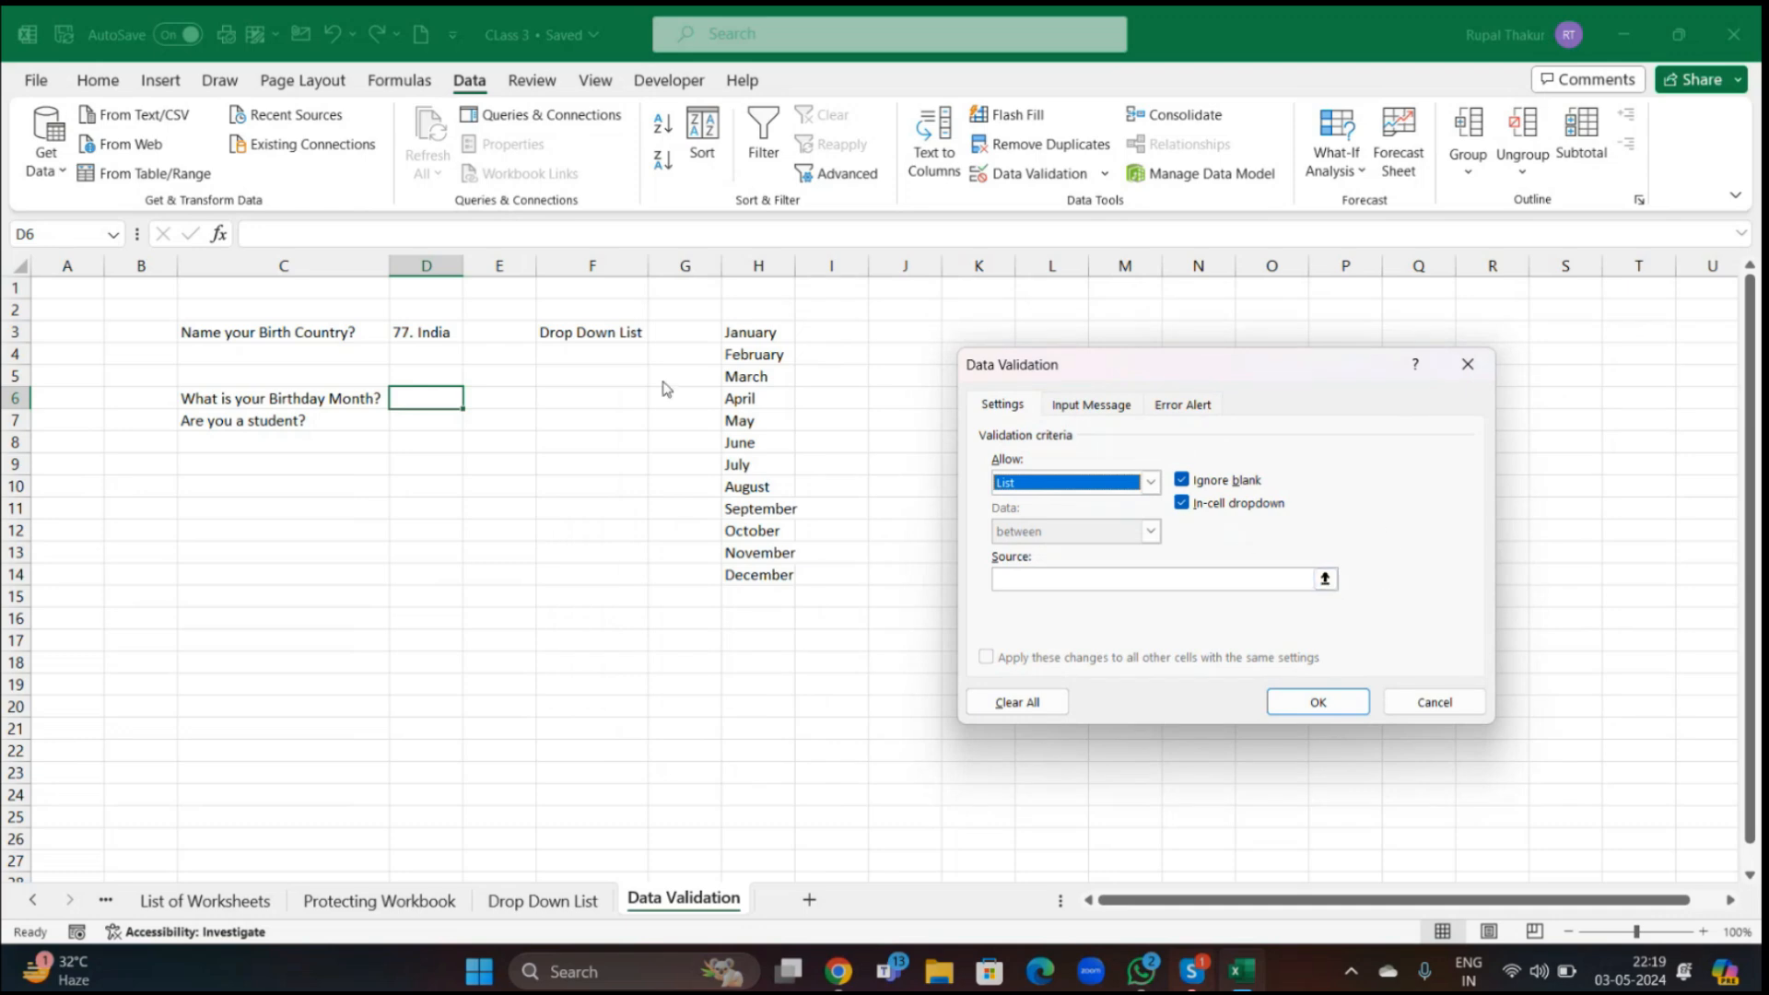
{"action": "left_click", "coordinate": [1013, 578]}
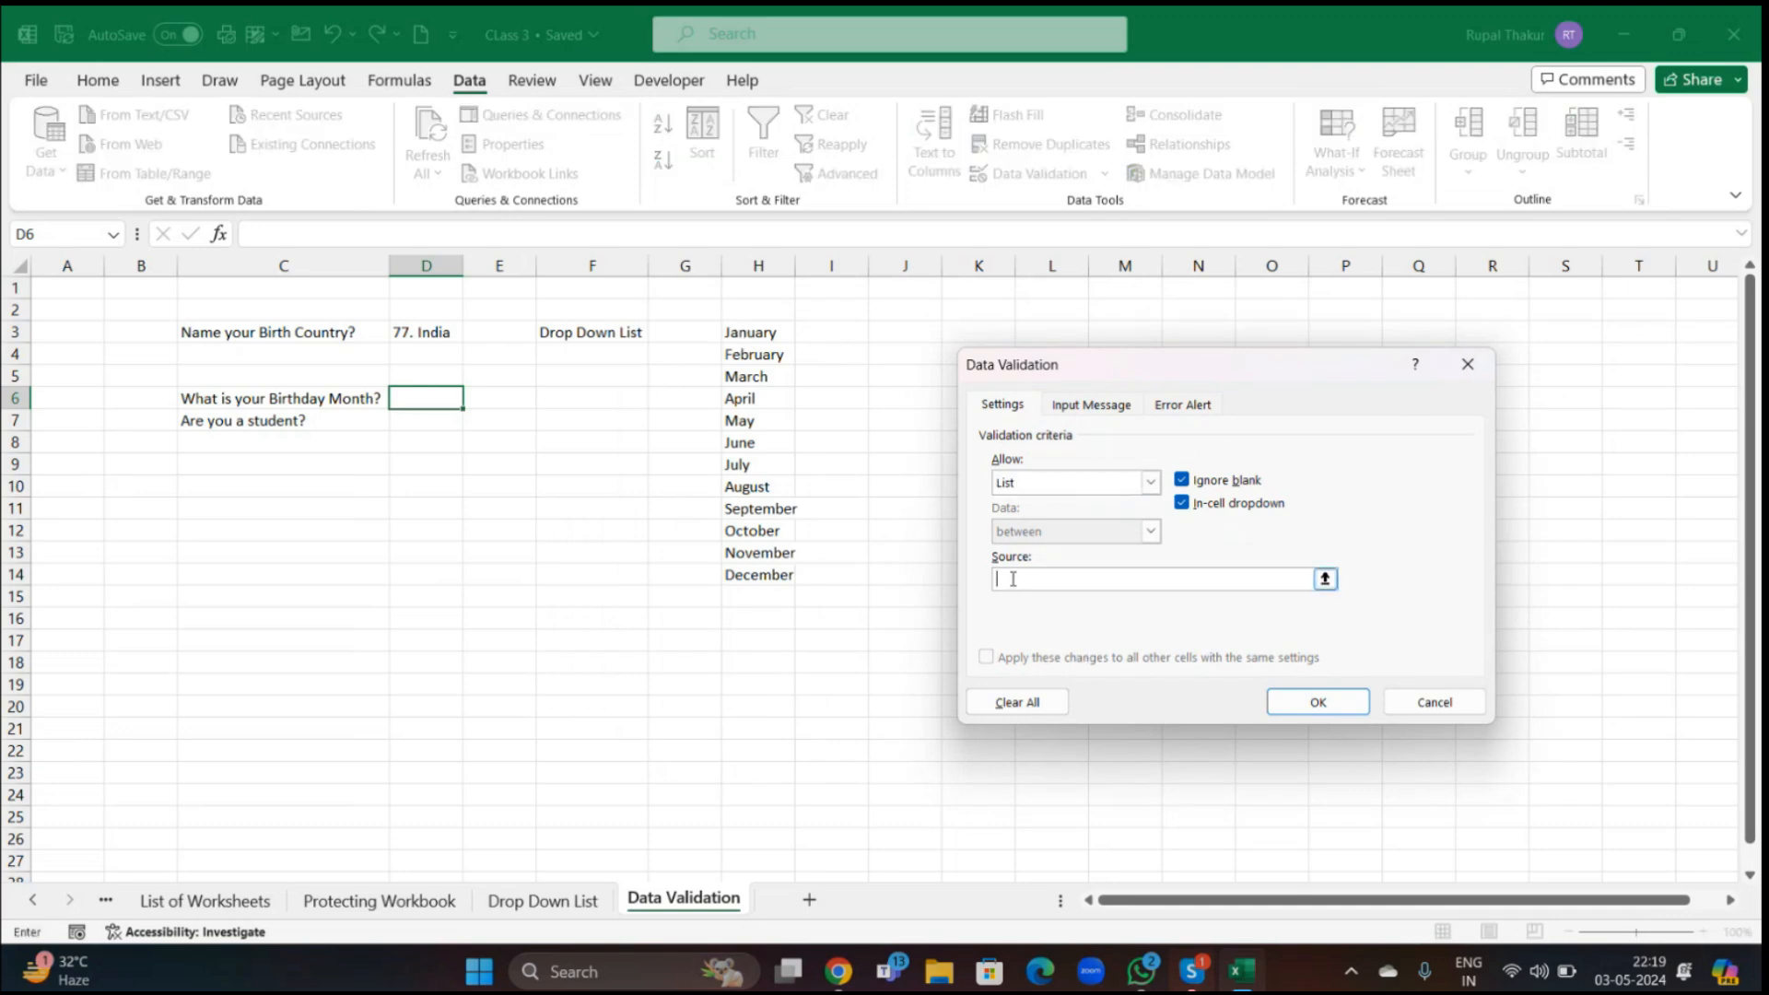
{"action": "left_click_drag", "start_coordinate": [747, 332], "coordinate": [779, 575]}
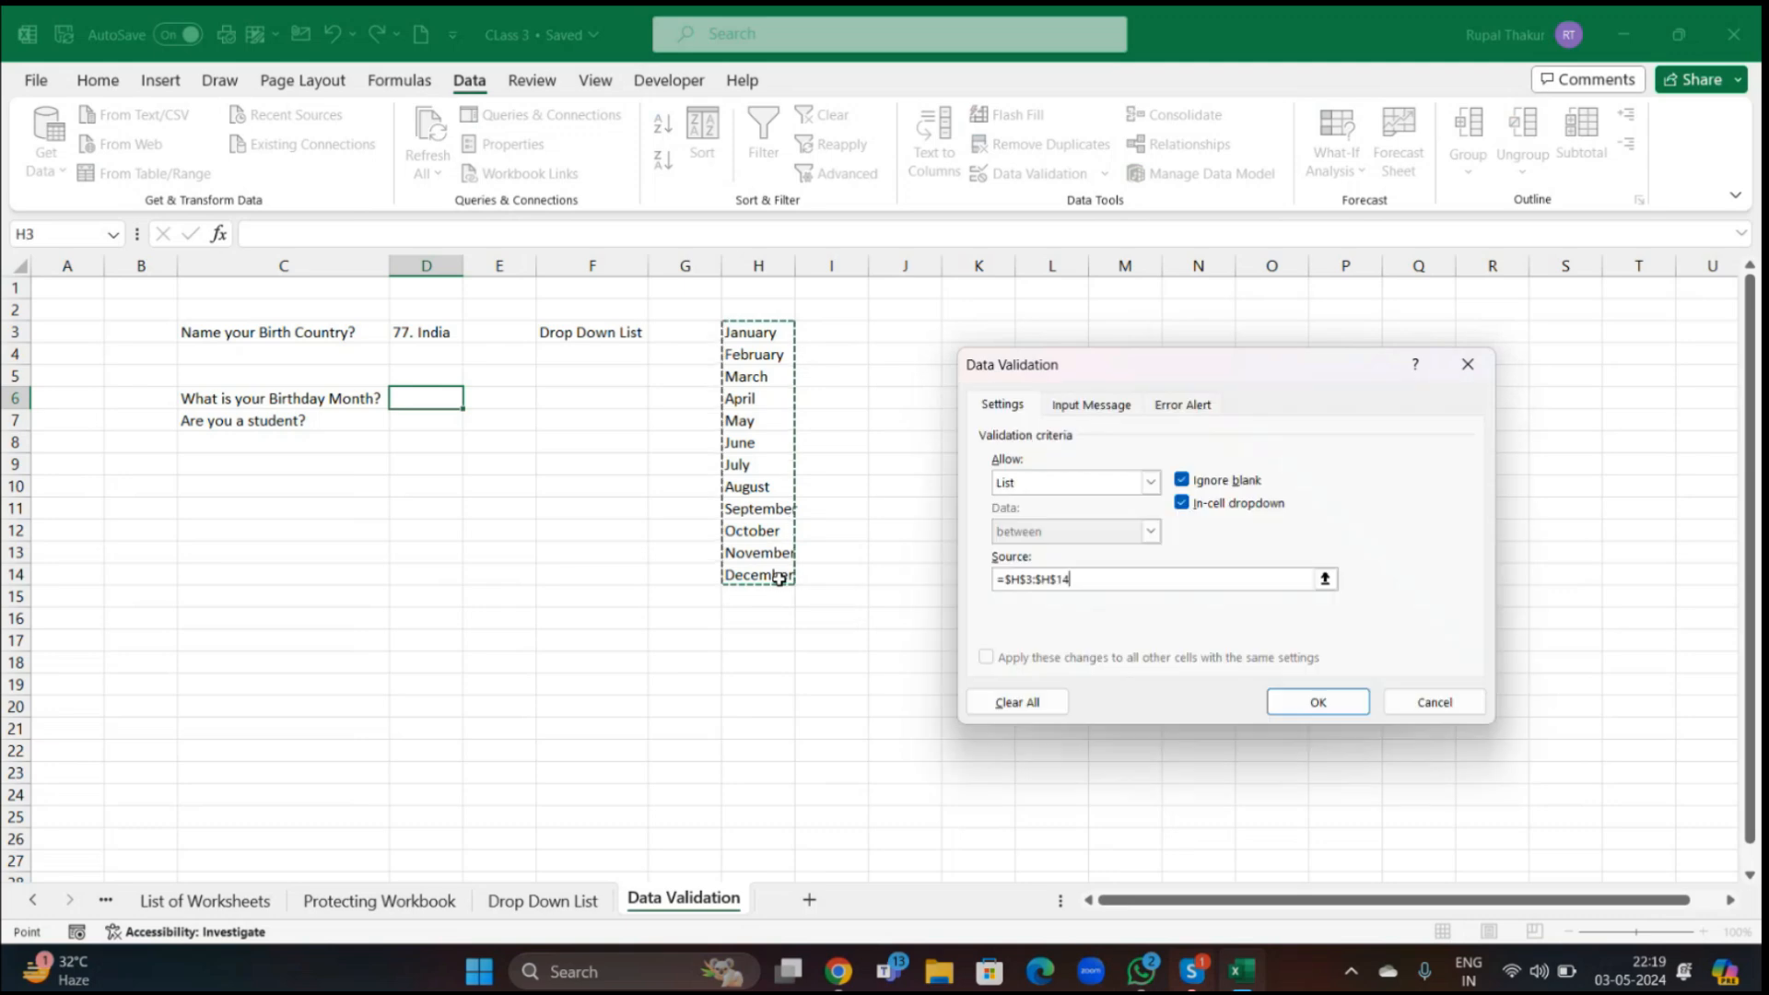
{"action": "left_click", "coordinate": [1319, 702]}
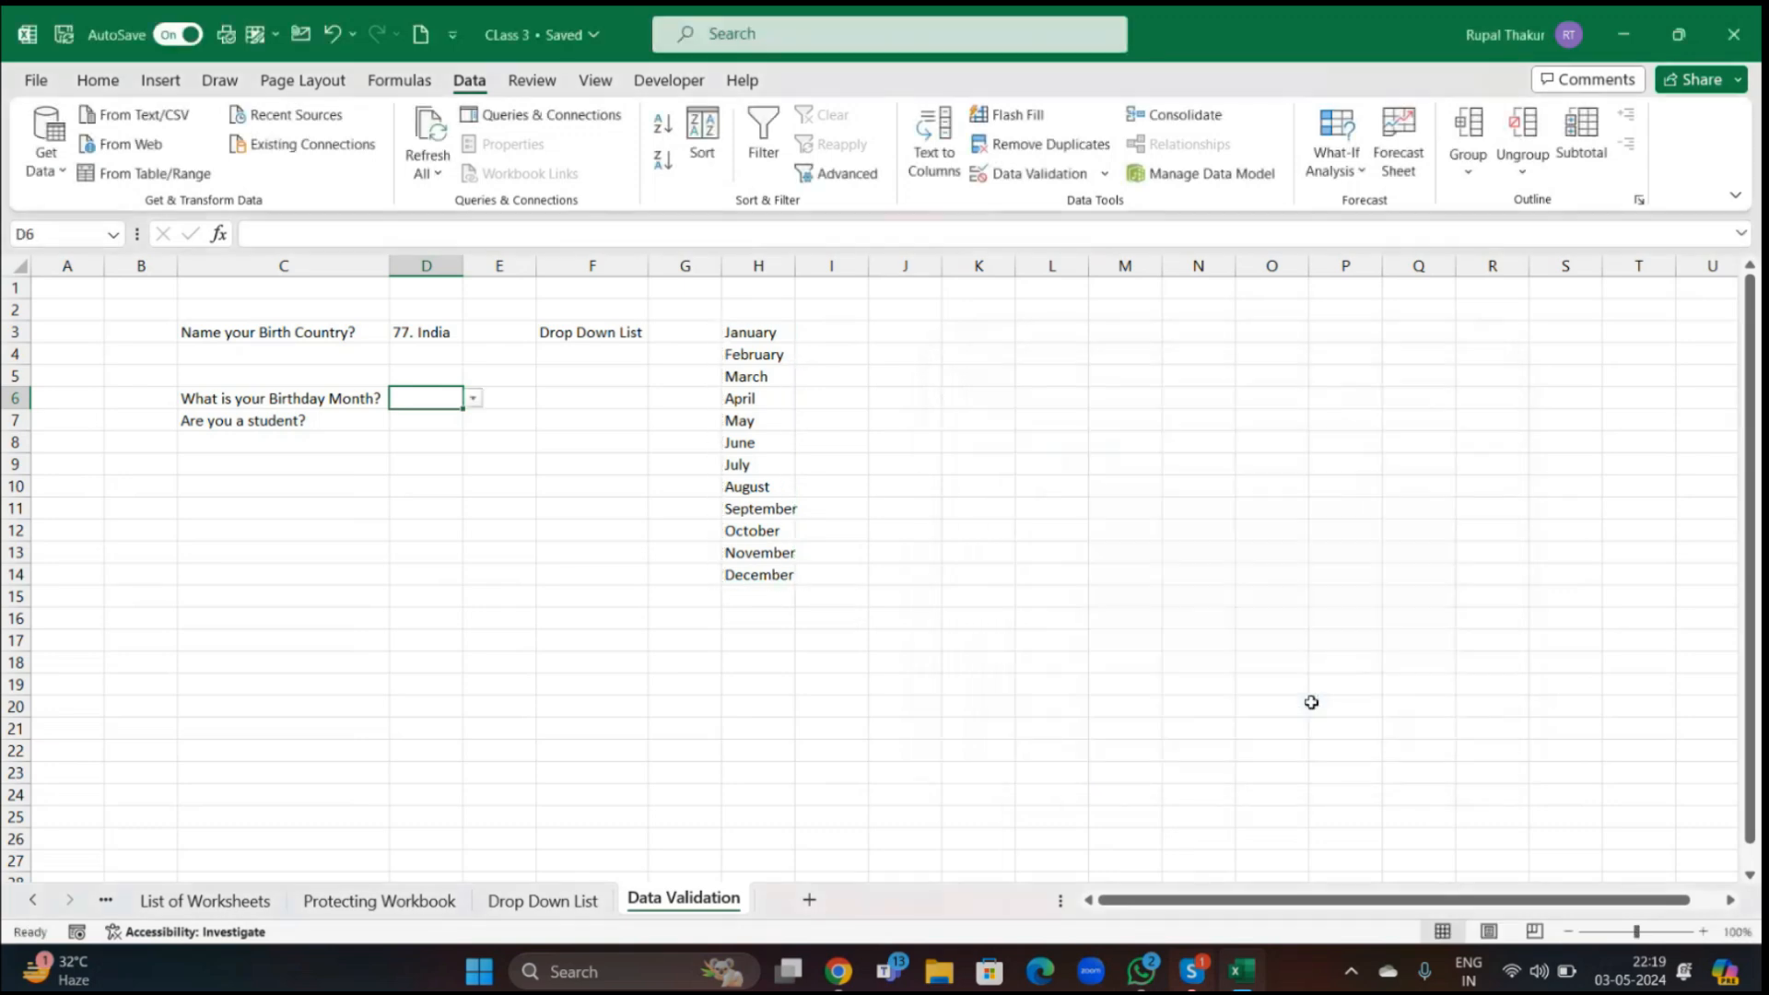
- Choose "October" from the month list in cell D6
{"action": "left_click", "coordinate": [474, 399]}
{"action": "left_click_drag", "start_coordinate": [476, 449], "coordinate": [476, 536]}
{"action": "left_click", "coordinate": [423, 495]}
{"action": "left_click", "coordinate": [474, 399]}
{"action": "left_click", "coordinate": [537, 433]}
- Try to replace the month in cell D6 with the unlisted value "Random", then cancel the entry
{"action": "double_click", "coordinate": [448, 397]}
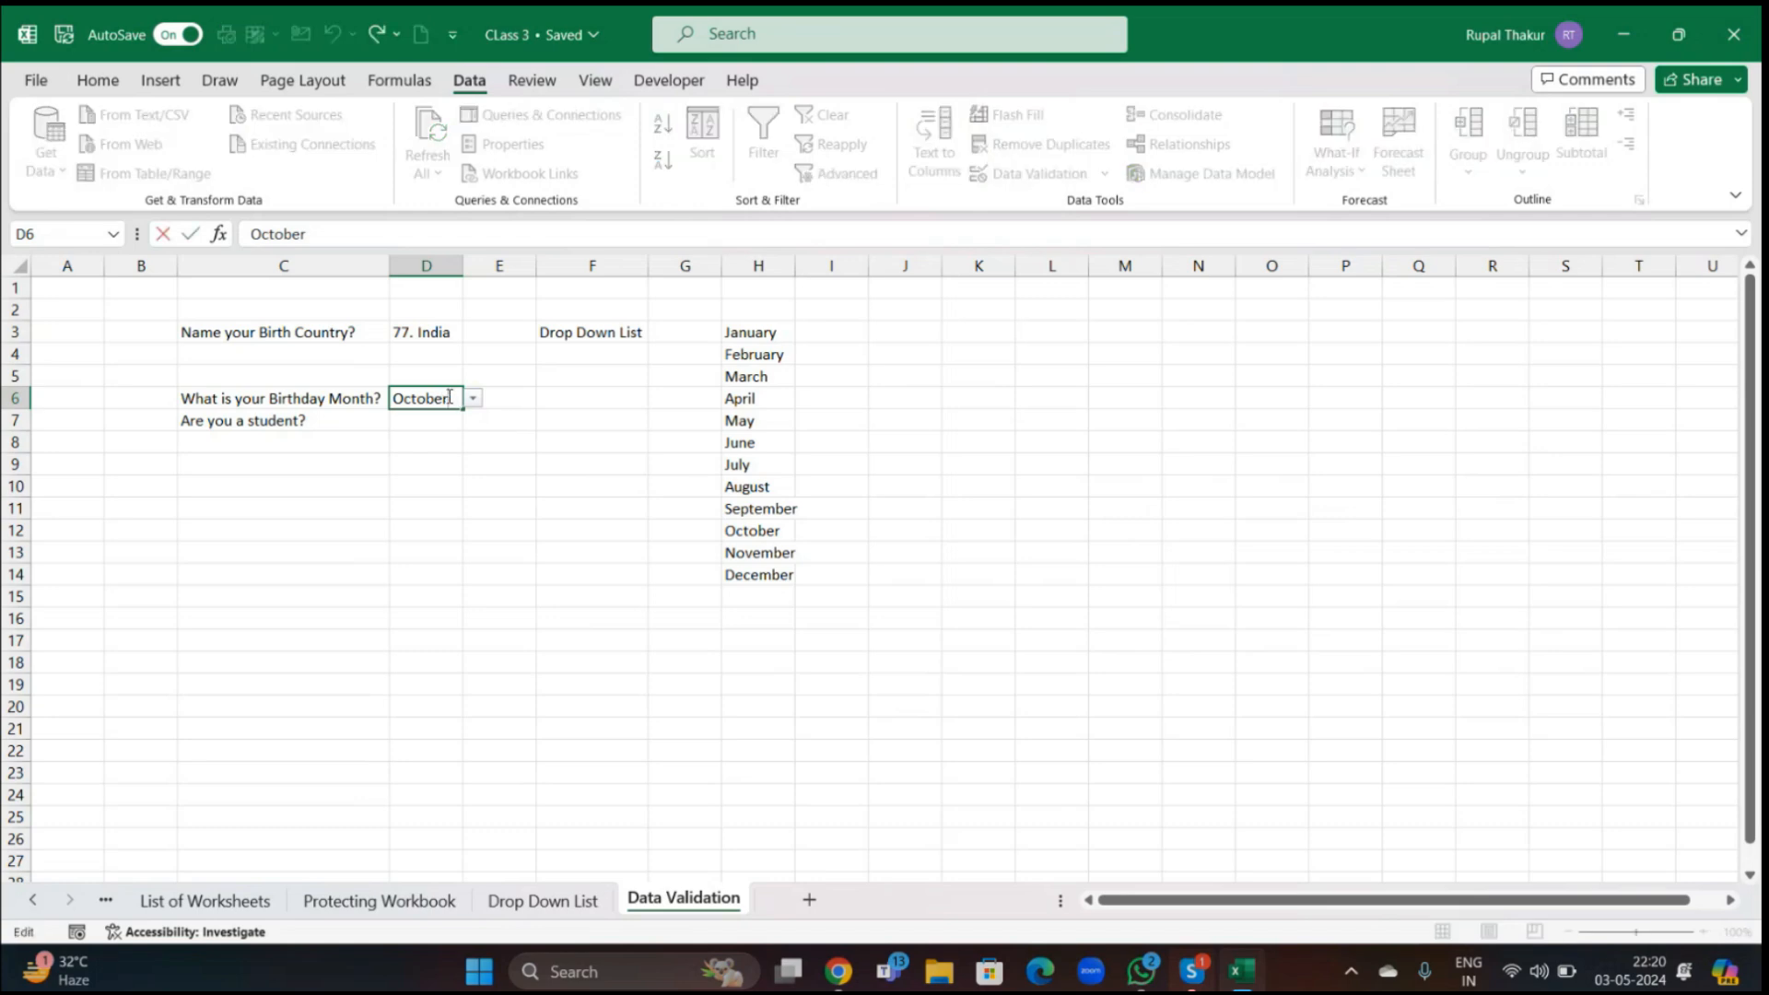
{"action": "key", "text": "BackSpace"}
{"action": "key", "text": "BackSpace"}
{"action": "key", "text": "BackSpace"}
{"action": "key", "text": "BackSpace"}
{"action": "key", "text": "BackSpace"}
{"action": "key", "text": "BackSpace"}
{"action": "type", "text": "Random"}
{"action": "key", "text": "Return"}
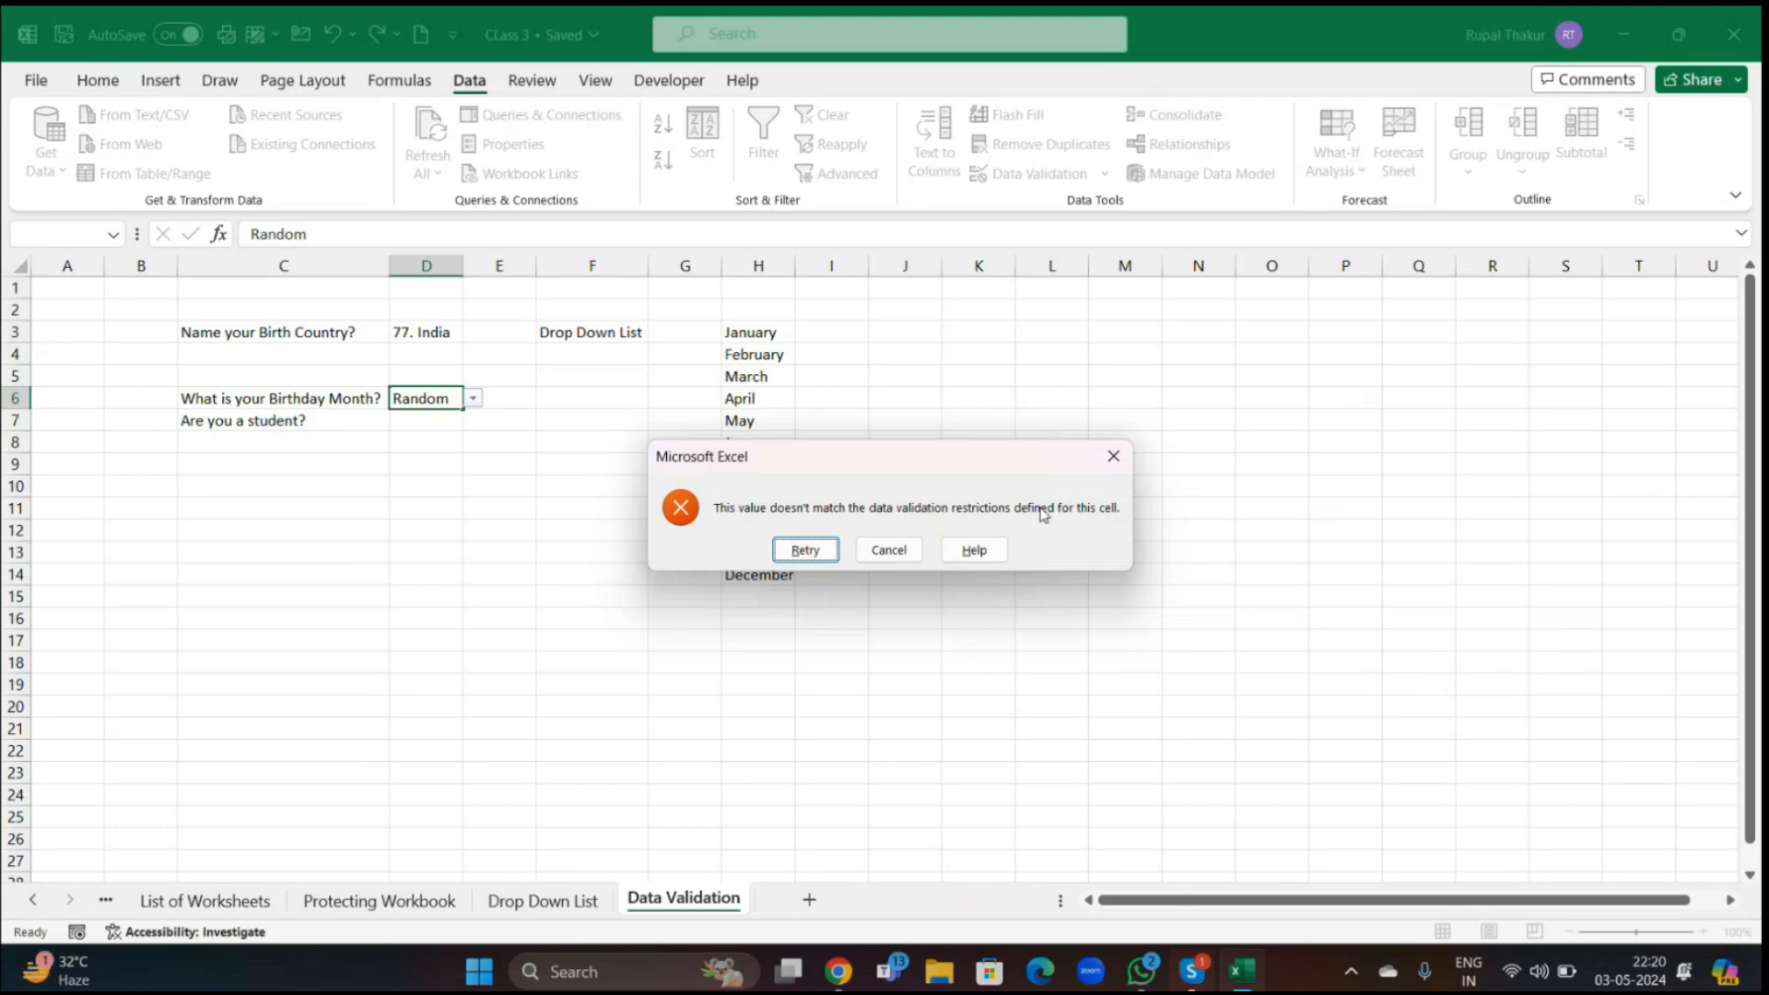
{"action": "left_click", "coordinate": [890, 551]}
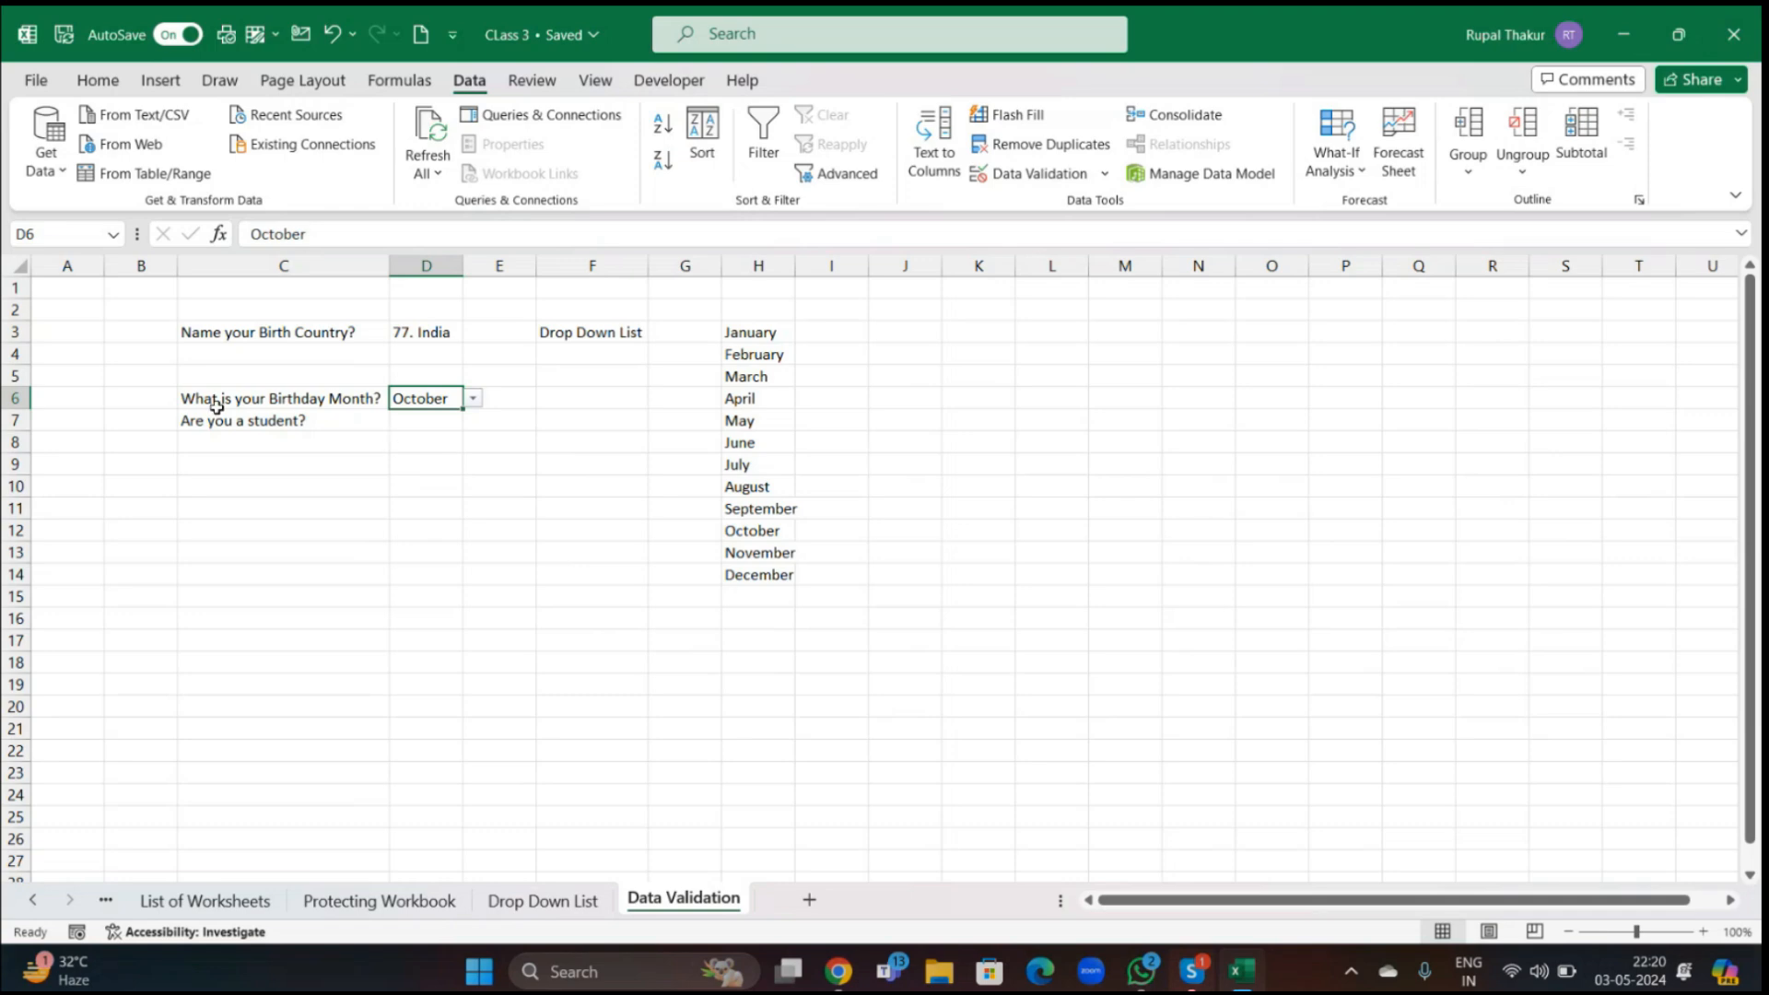
- Start a List data validation rule for cell D7, beside the student question
{"action": "left_click", "coordinate": [428, 422]}
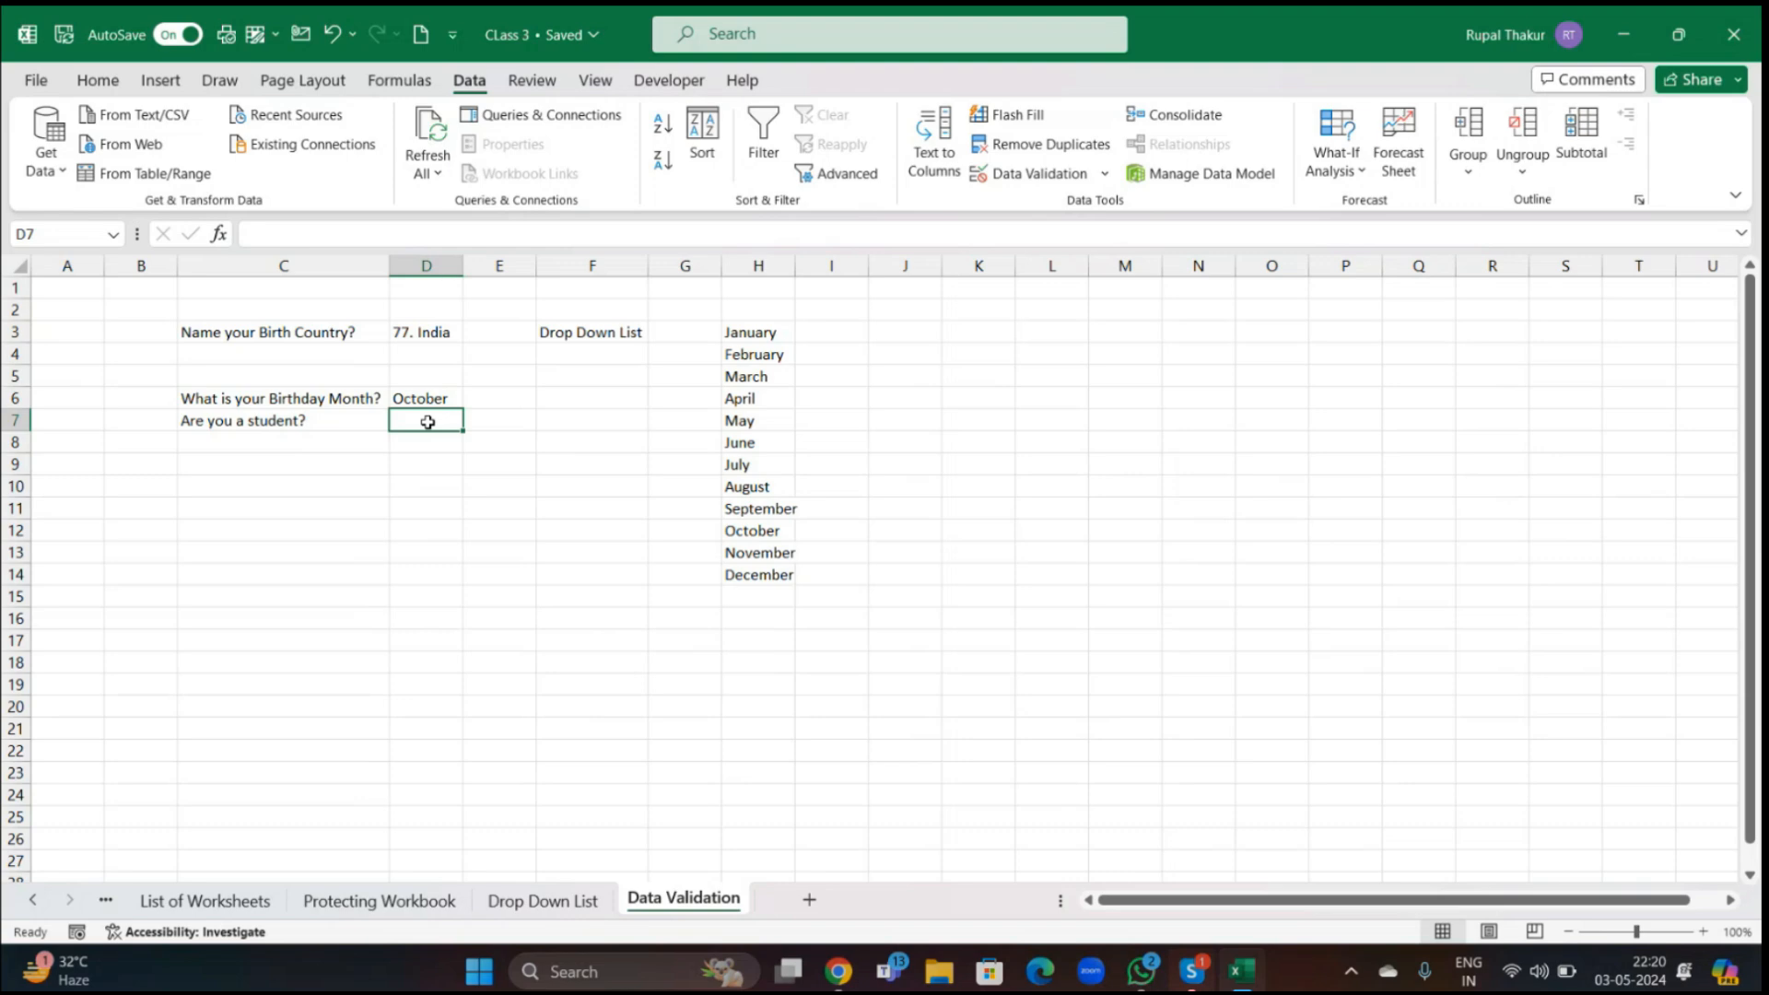
{"action": "double_click", "coordinate": [428, 422]}
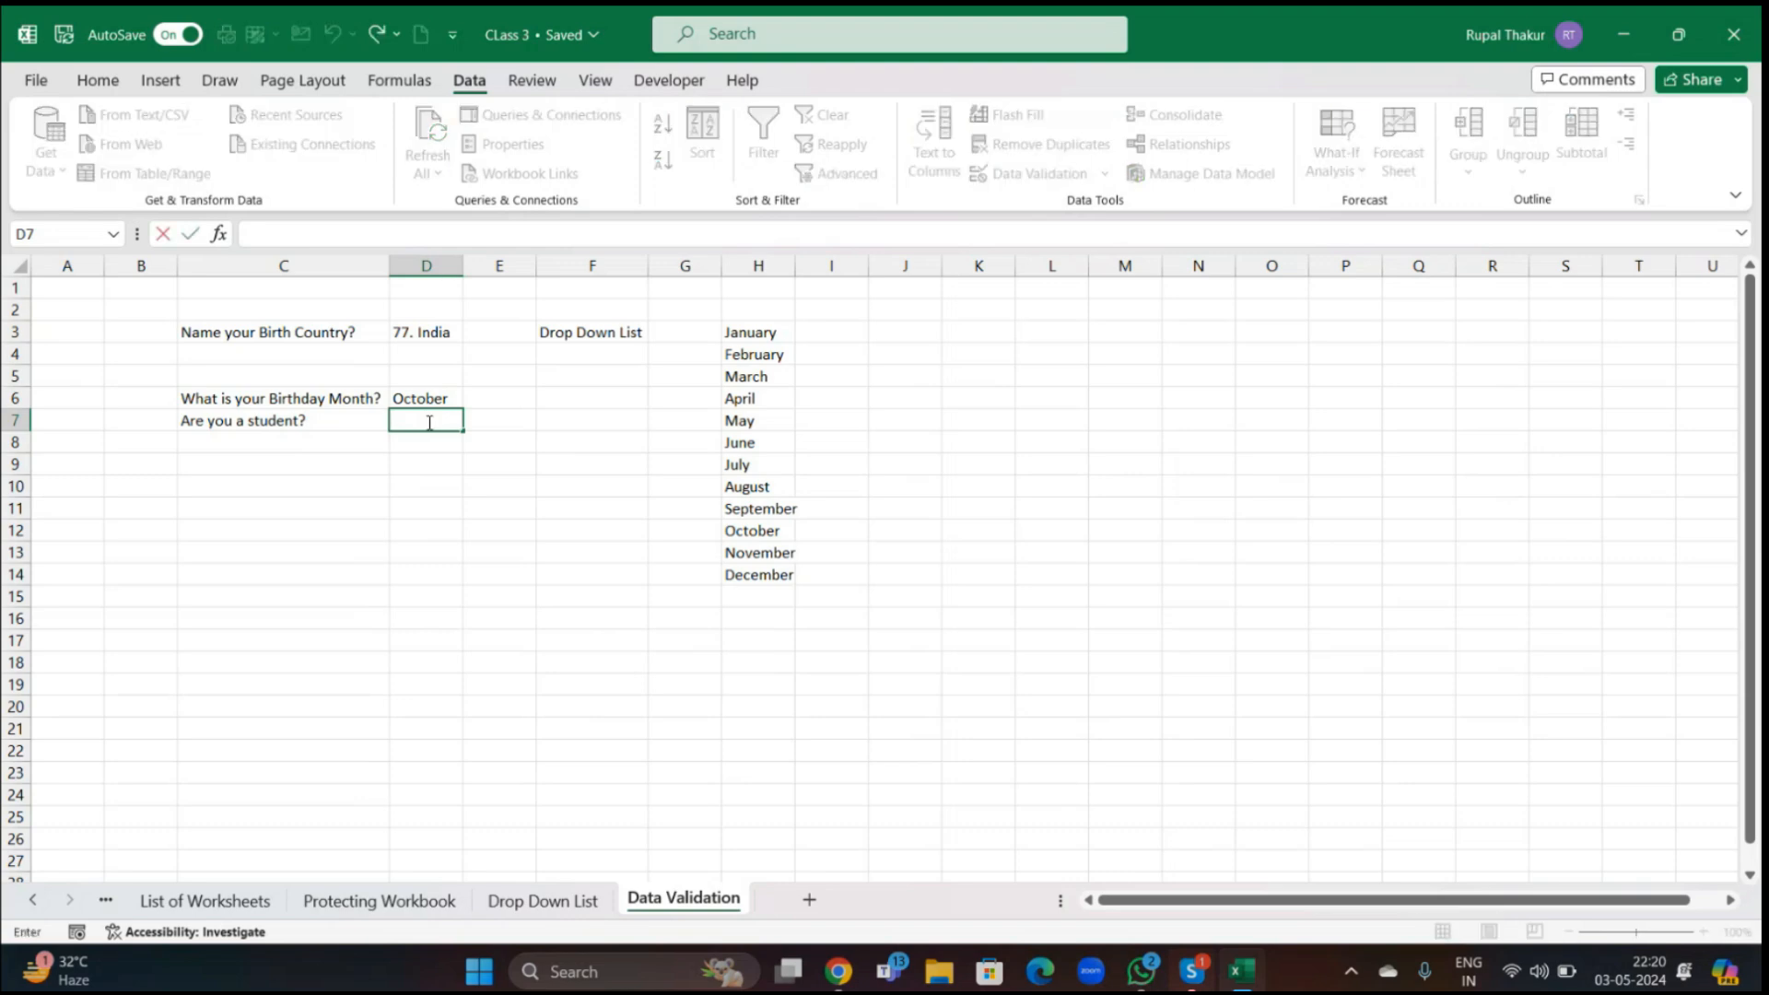
{"action": "left_click_drag", "start_coordinate": [442, 578], "coordinate": [427, 411]}
{"action": "left_click", "coordinate": [426, 420]}
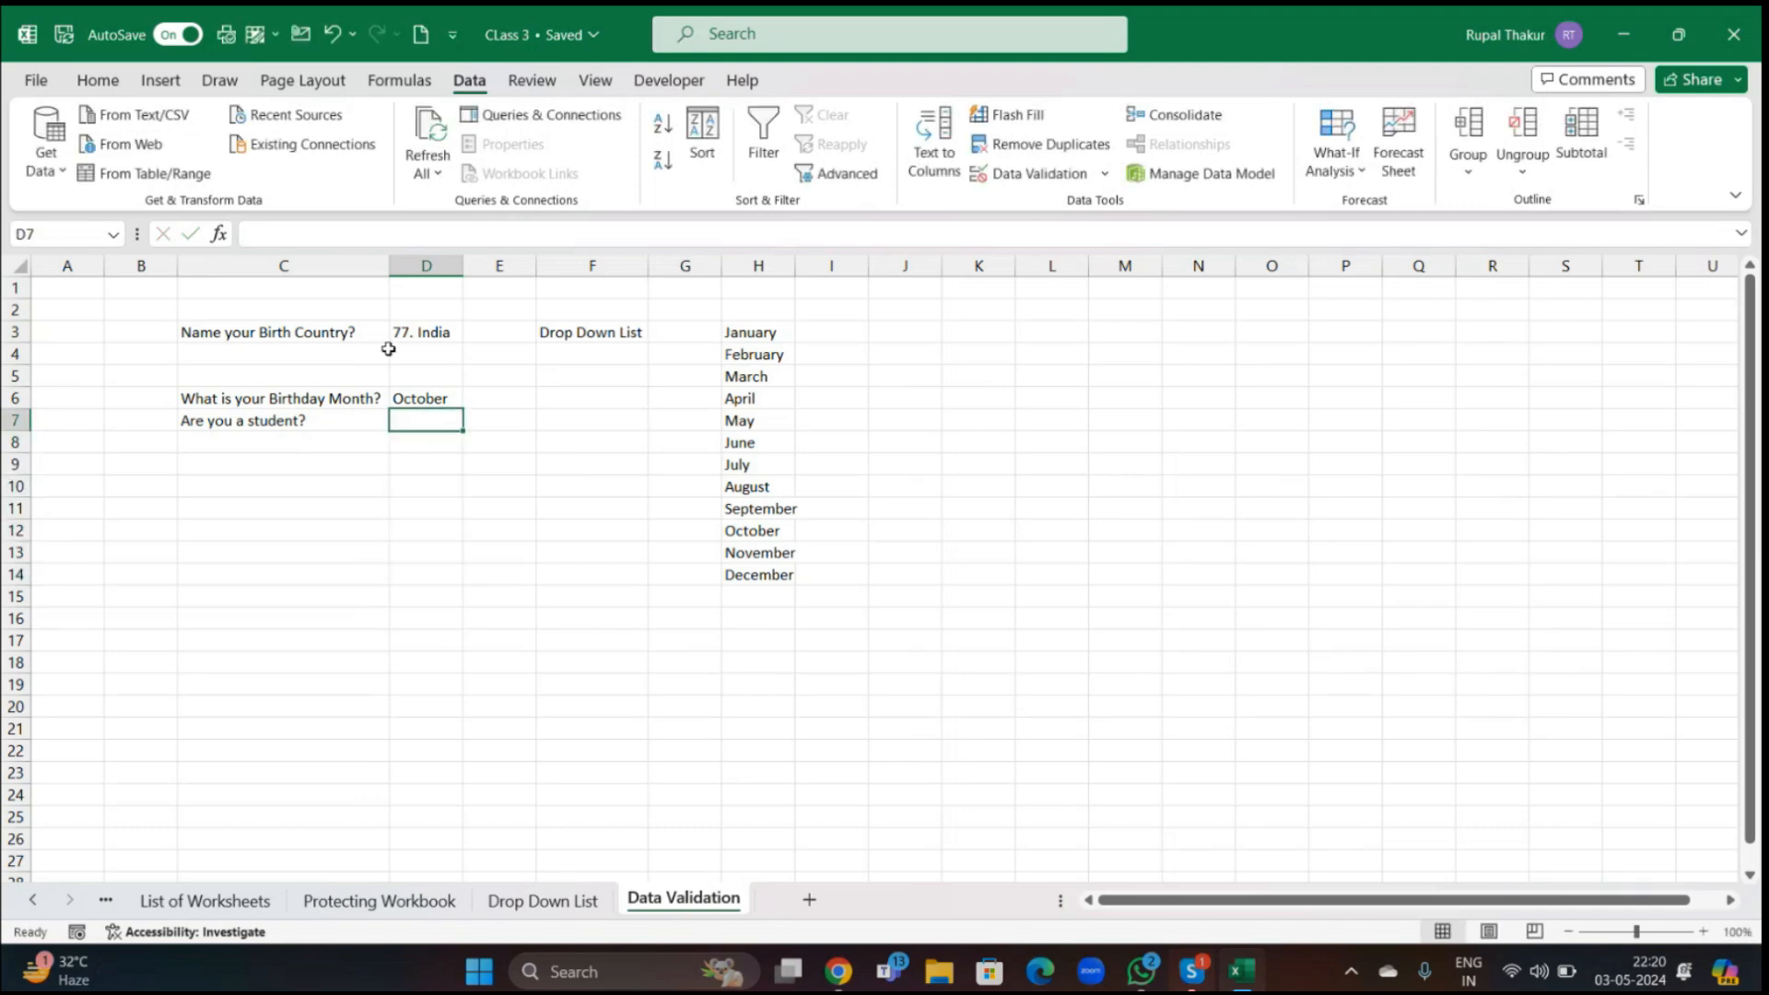
{"action": "left_click", "coordinate": [1057, 178]}
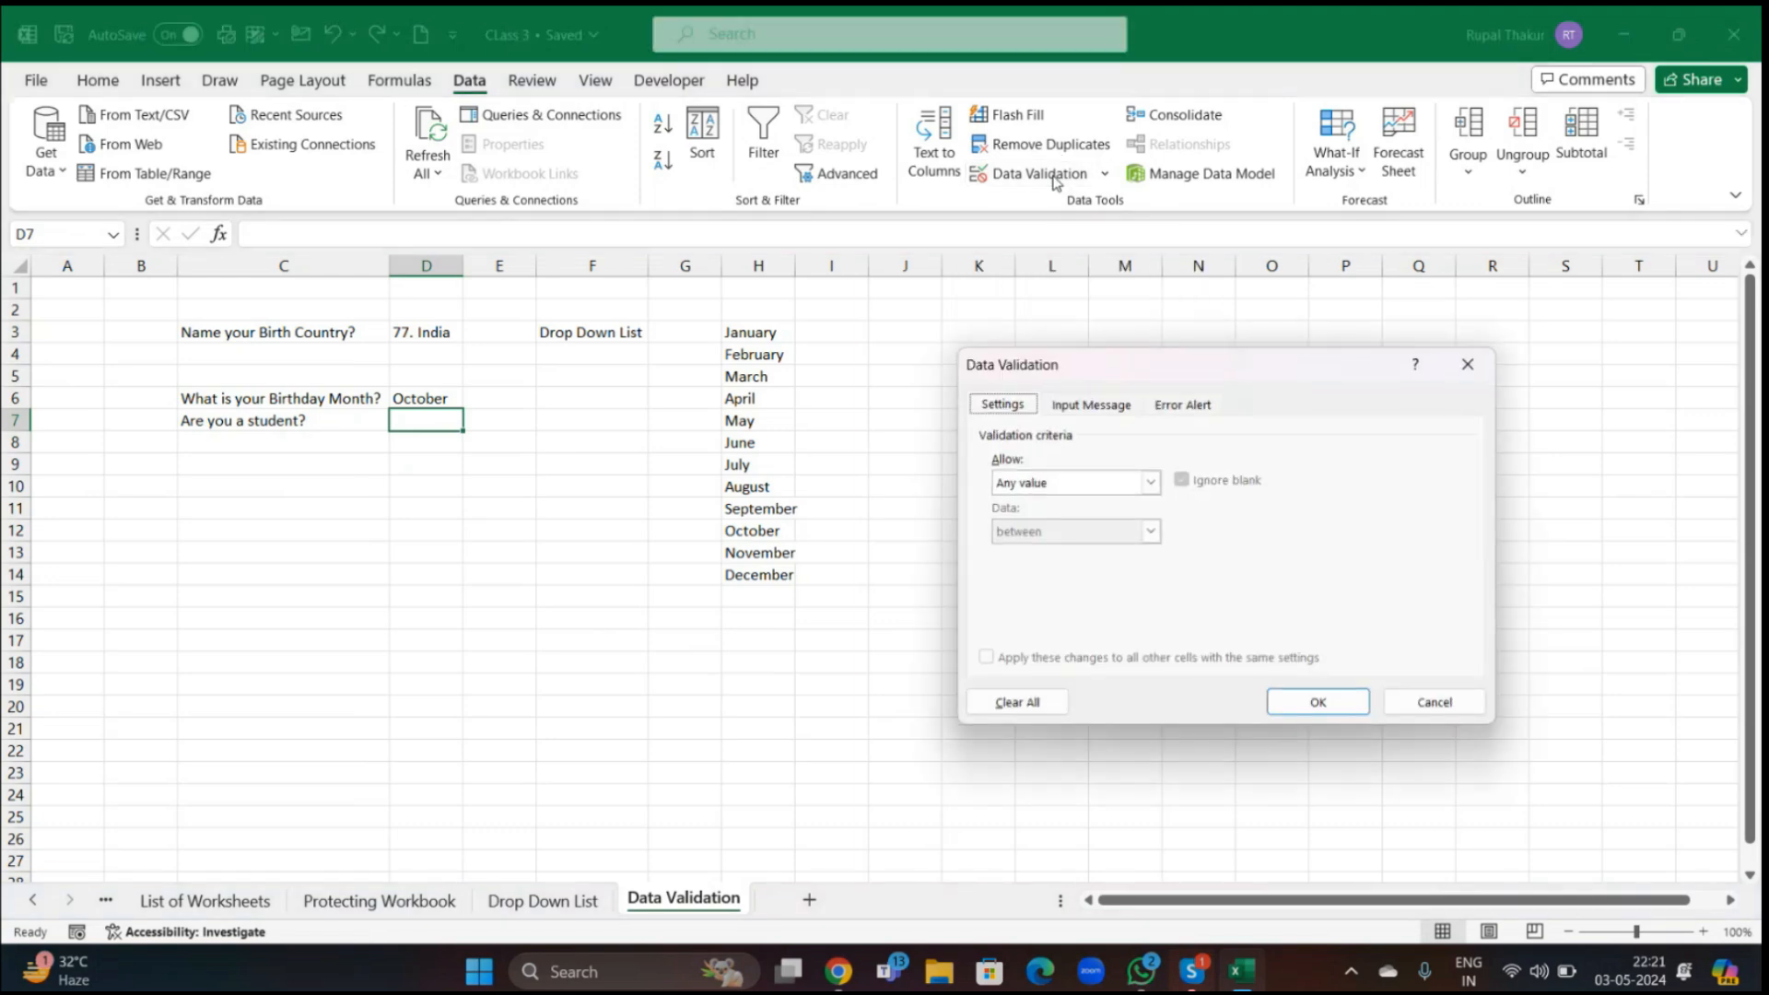
{"action": "left_click", "coordinate": [1150, 483]}
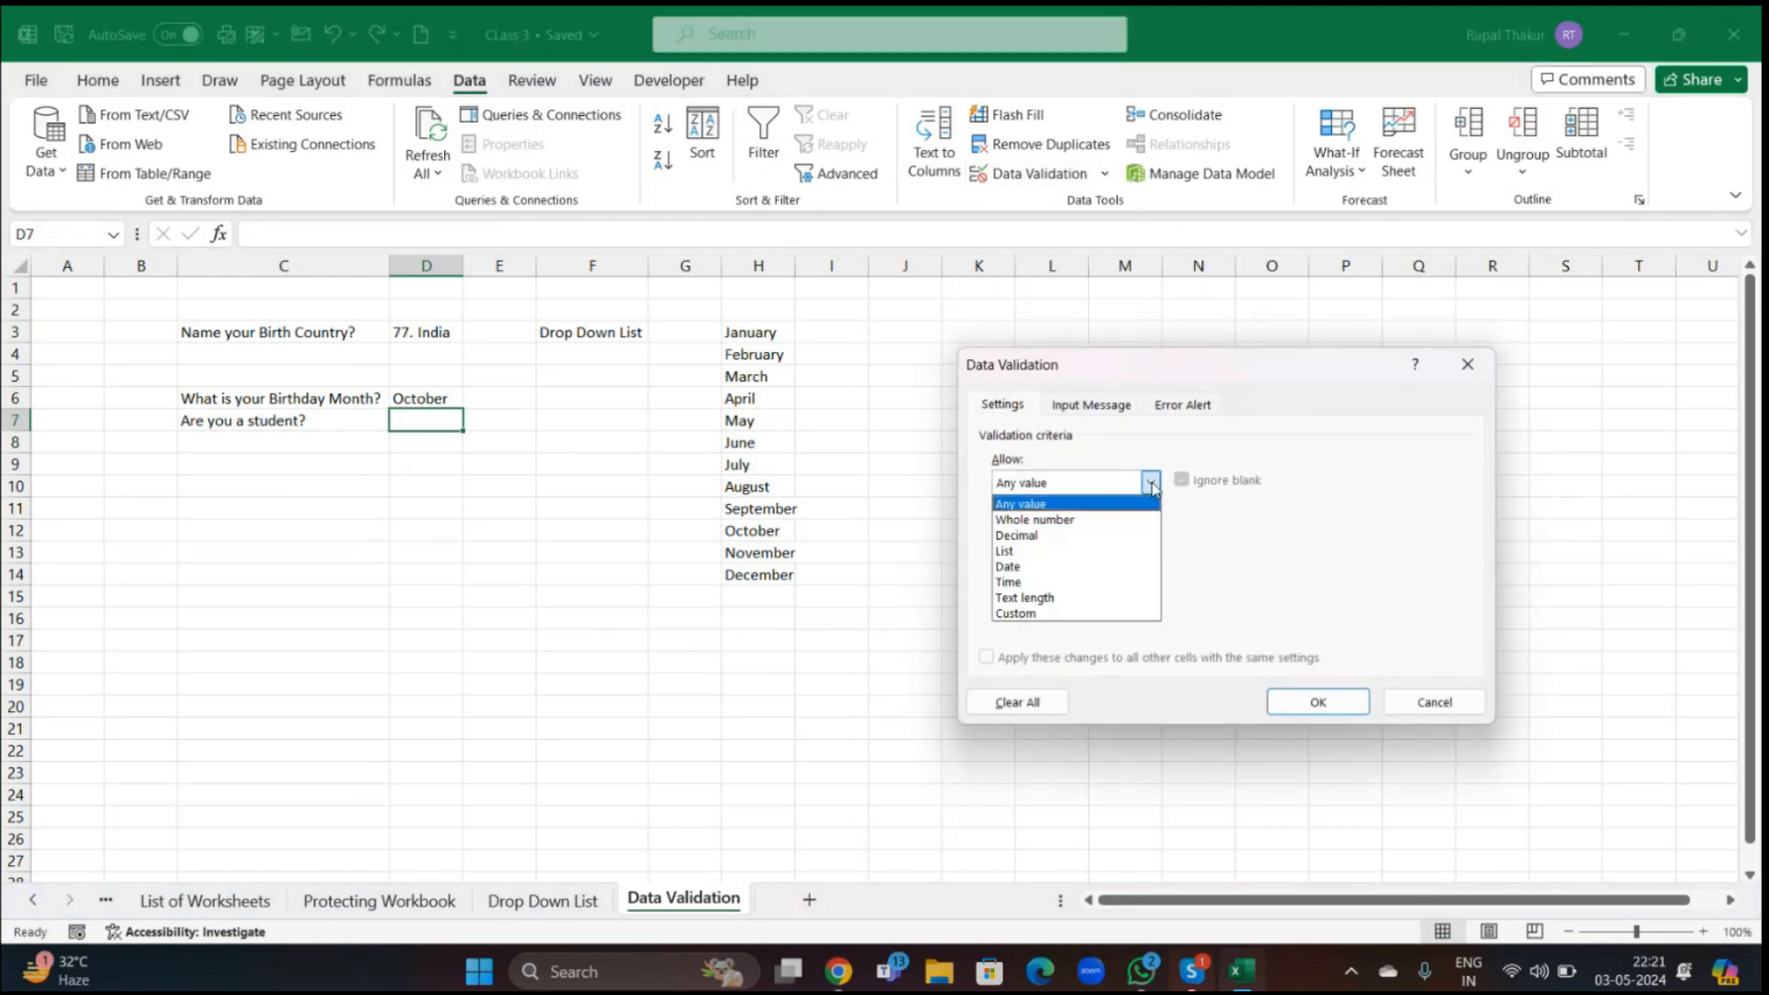
{"action": "left_click", "coordinate": [1037, 551]}
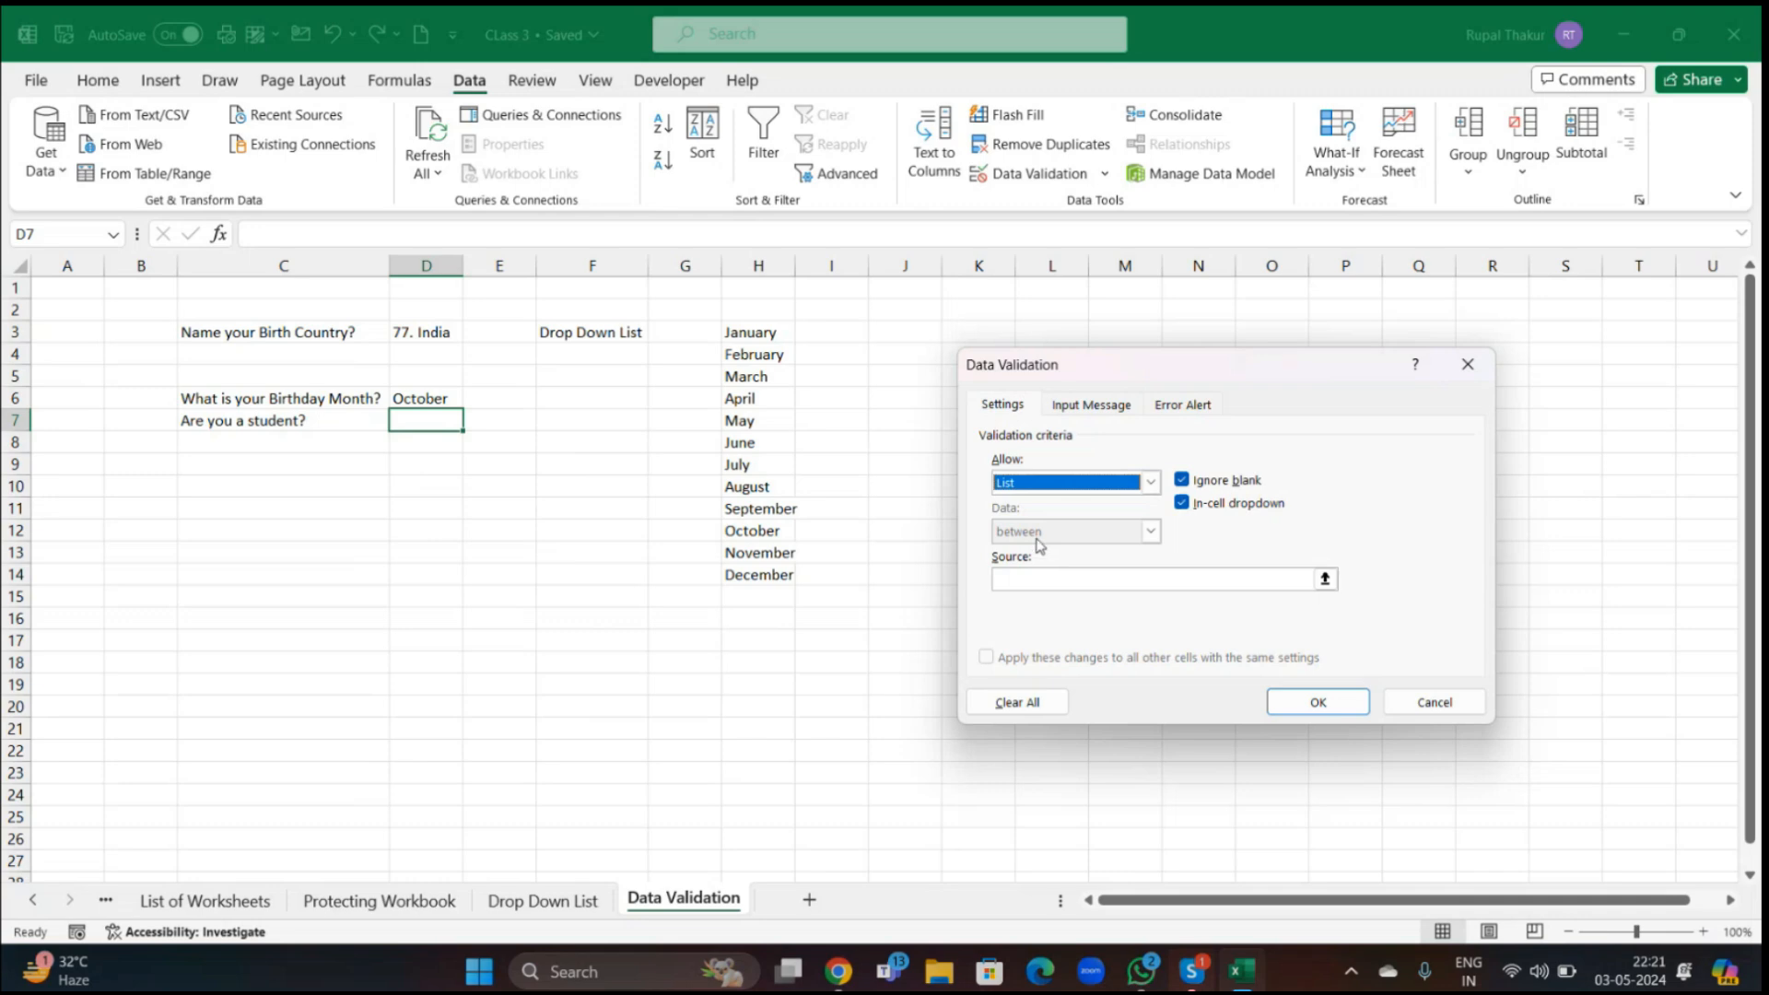
- Set the list source for D7 to the literal values "Yes , No" and apply the rule
{"action": "left_click_drag", "start_coordinate": [1111, 362], "coordinate": [813, 286]}
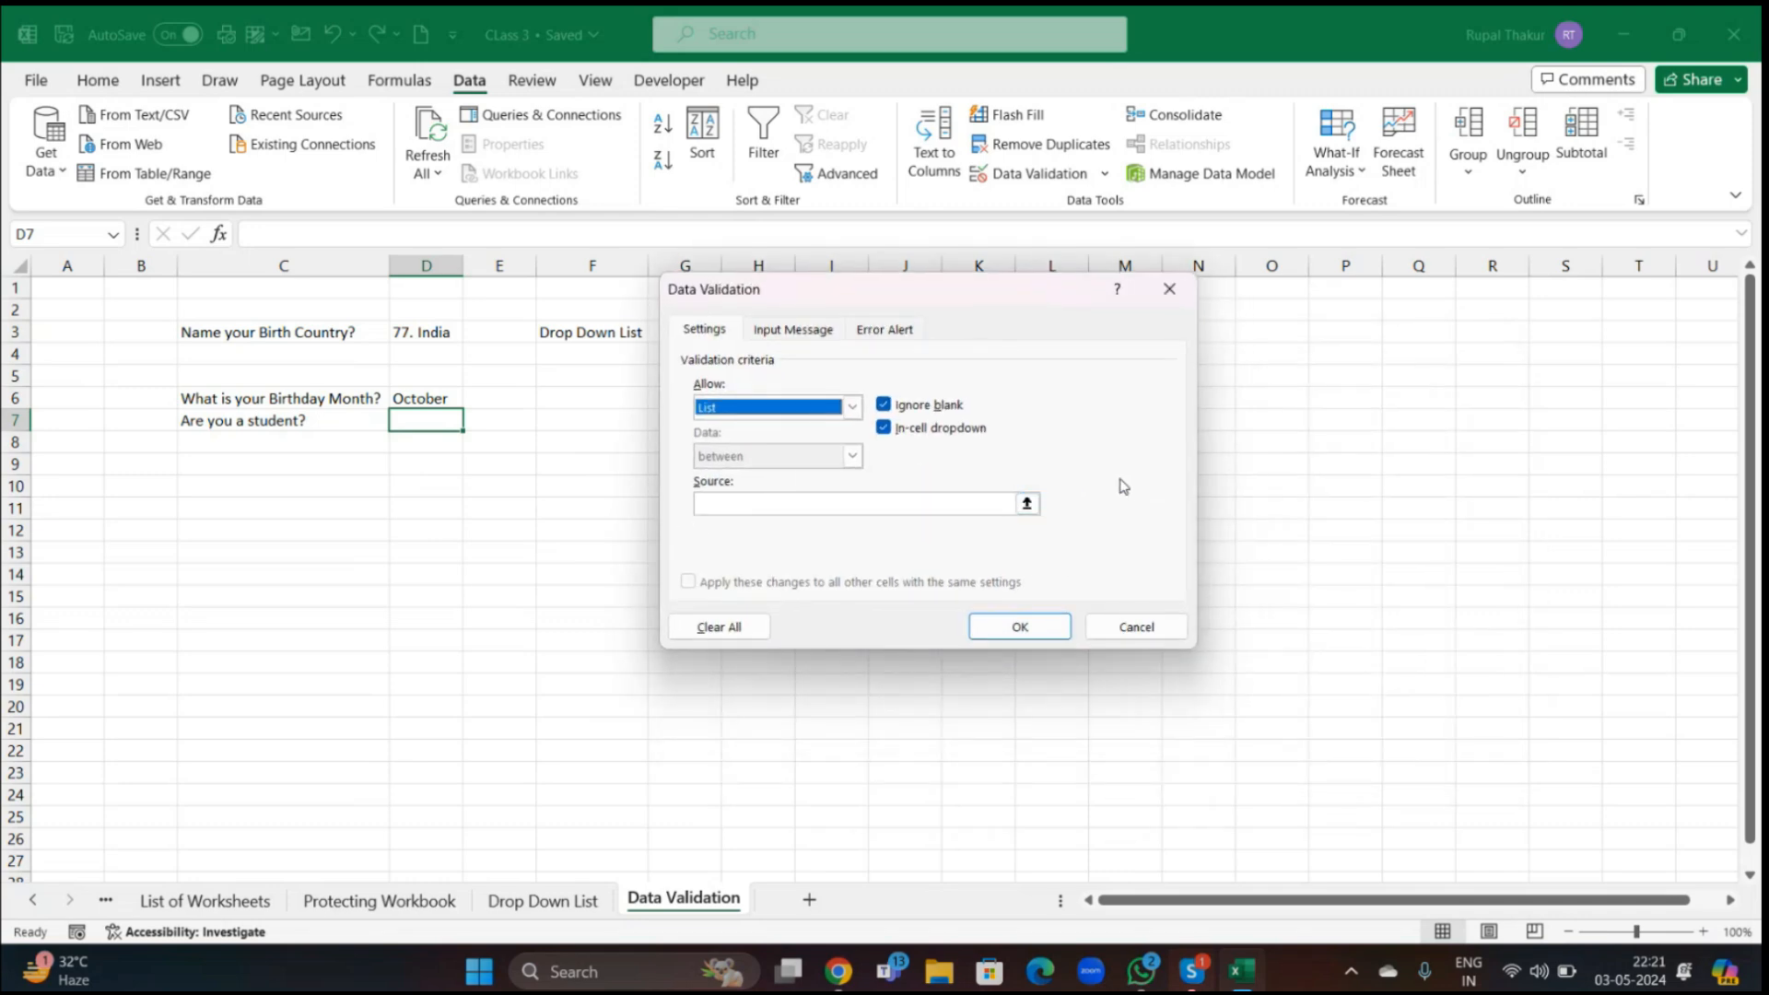
{"action": "left_click", "coordinate": [746, 504]}
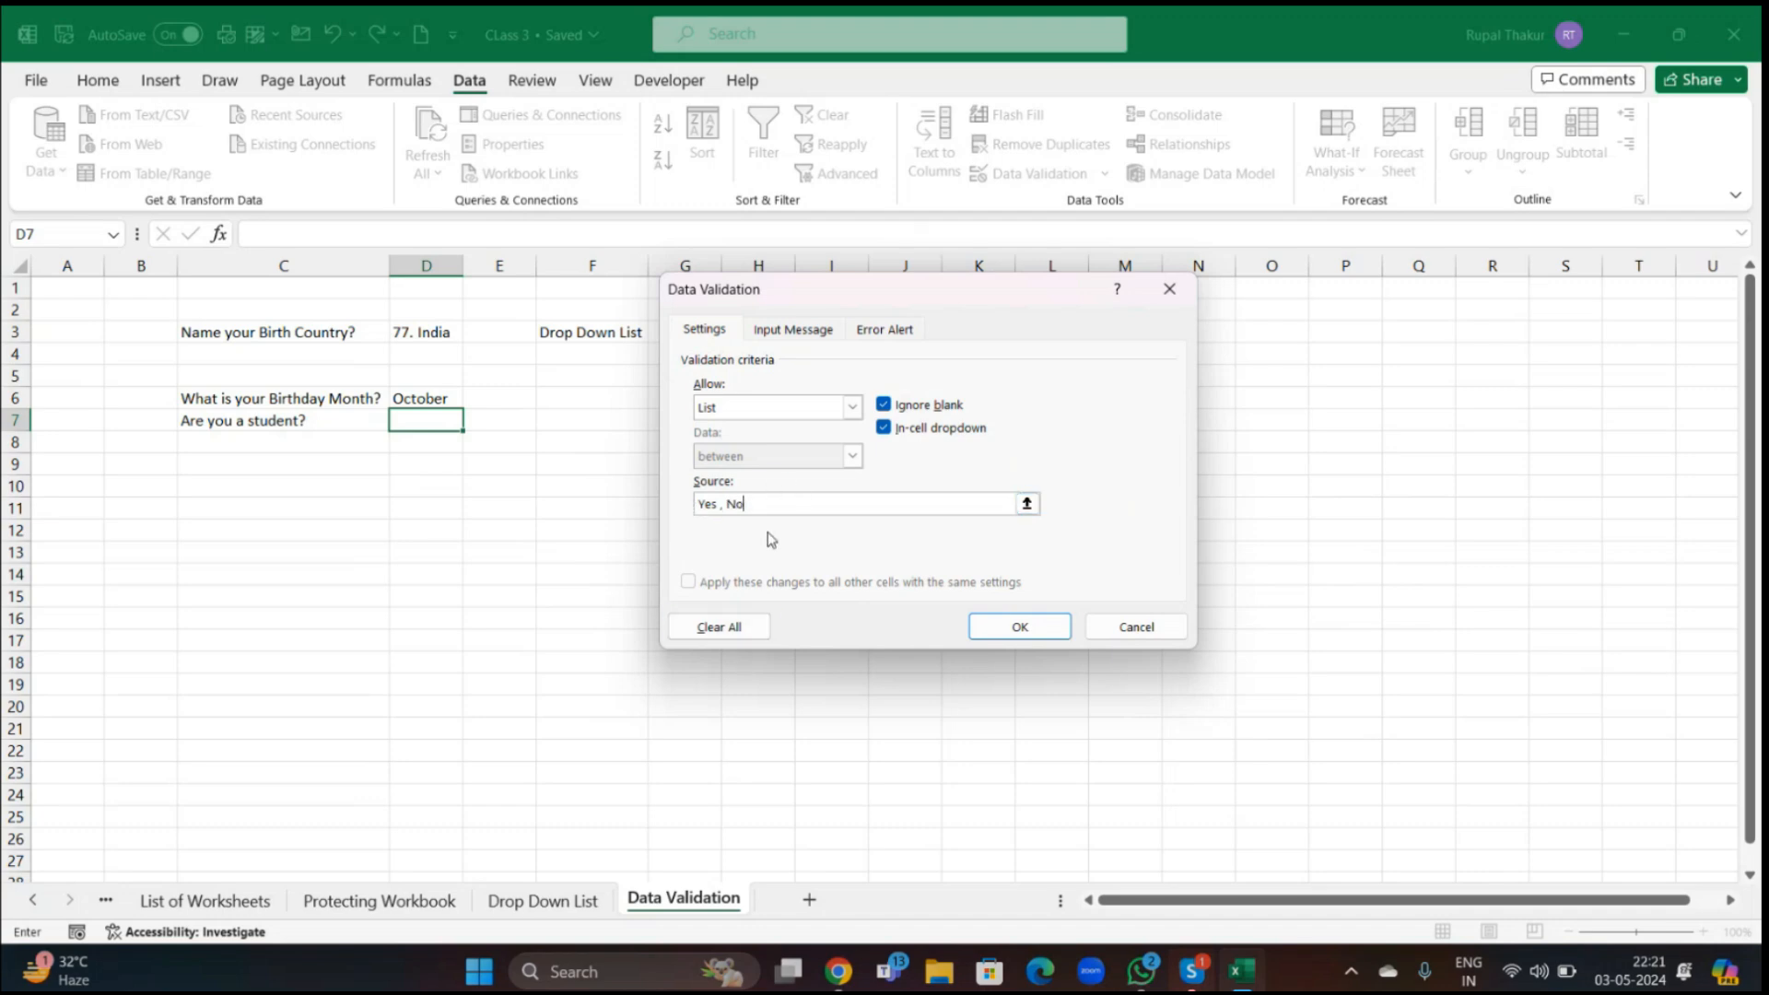
{"action": "left_click", "coordinate": [995, 633]}
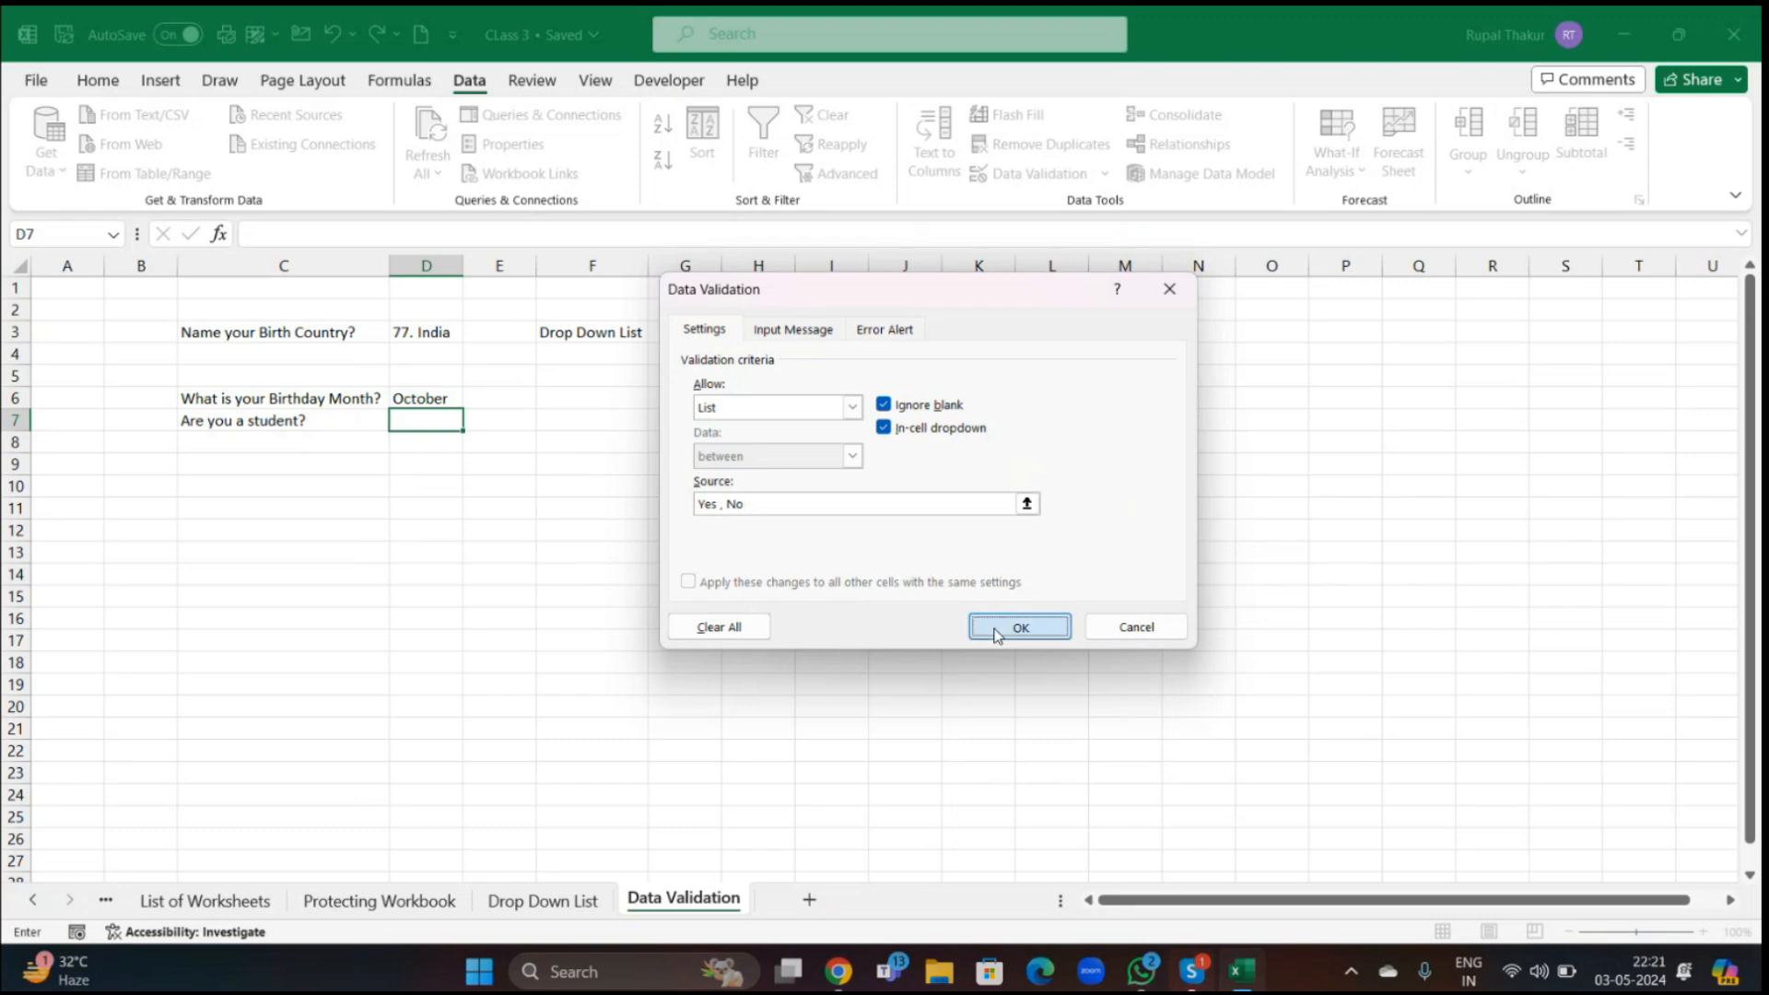
{"action": "left_click", "coordinate": [633, 709]}
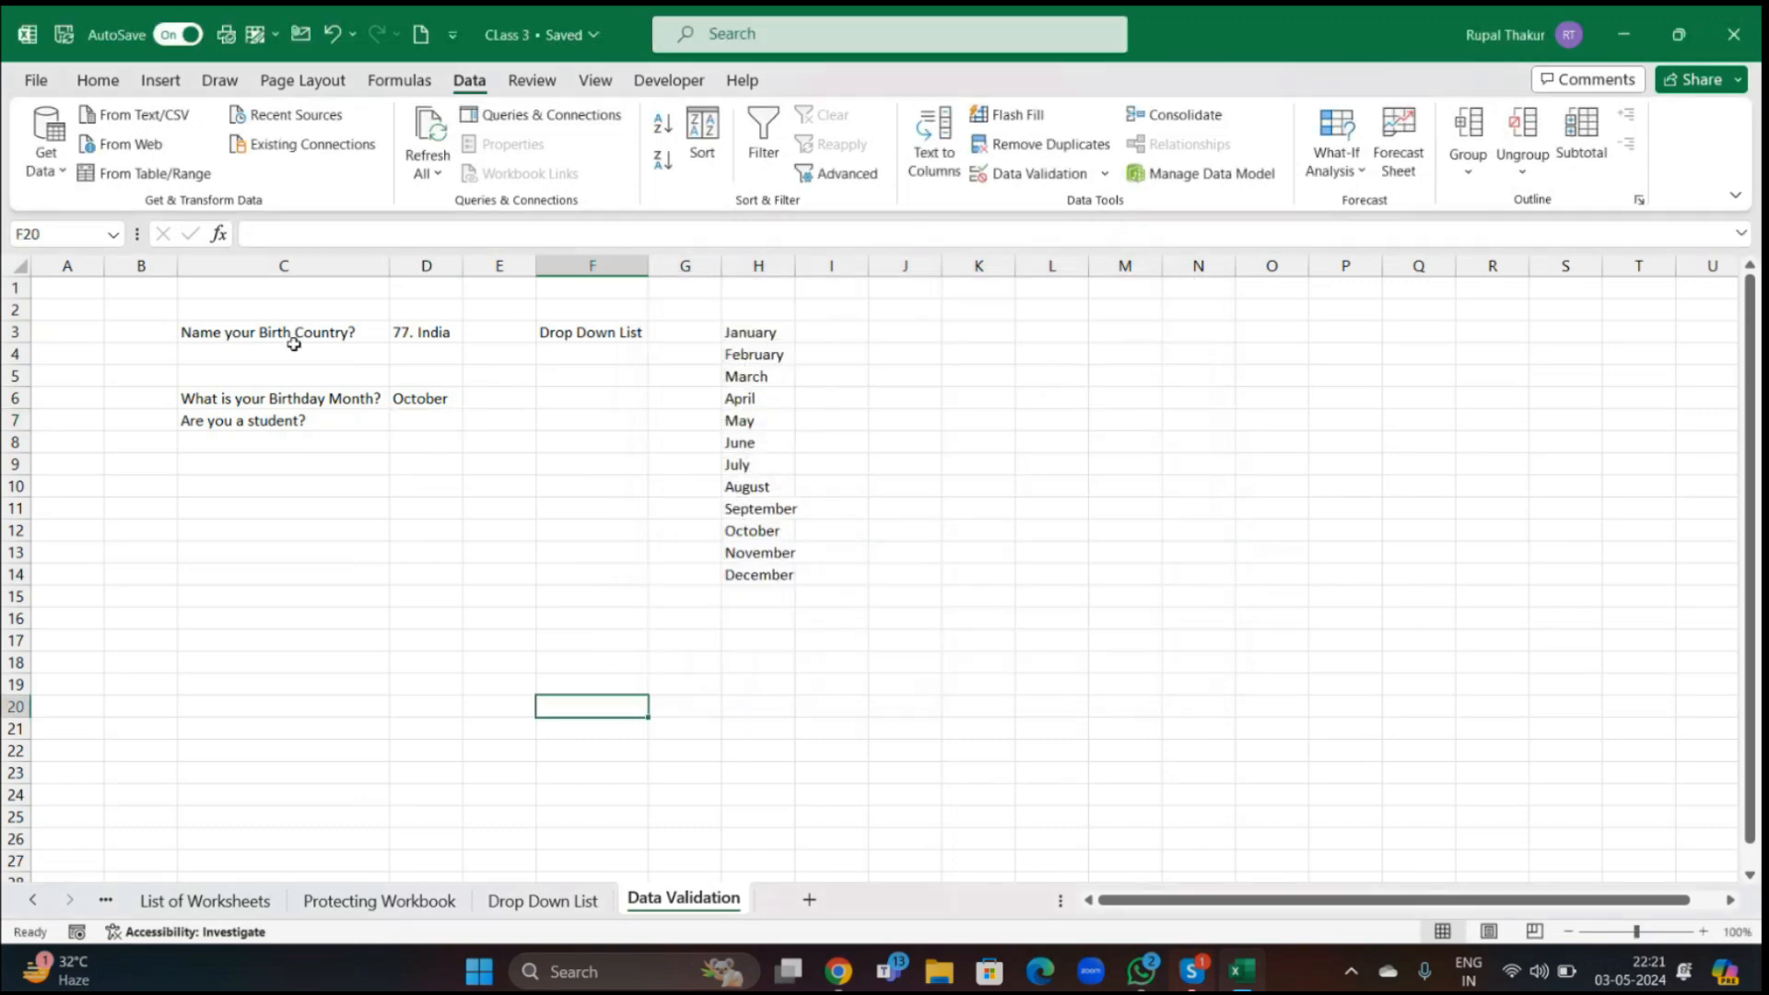
- Test the list in cell D7 by switching between "No" and "Yes", and leave "No" as the answer
{"action": "left_click", "coordinate": [428, 426]}
{"action": "left_click", "coordinate": [473, 421]}
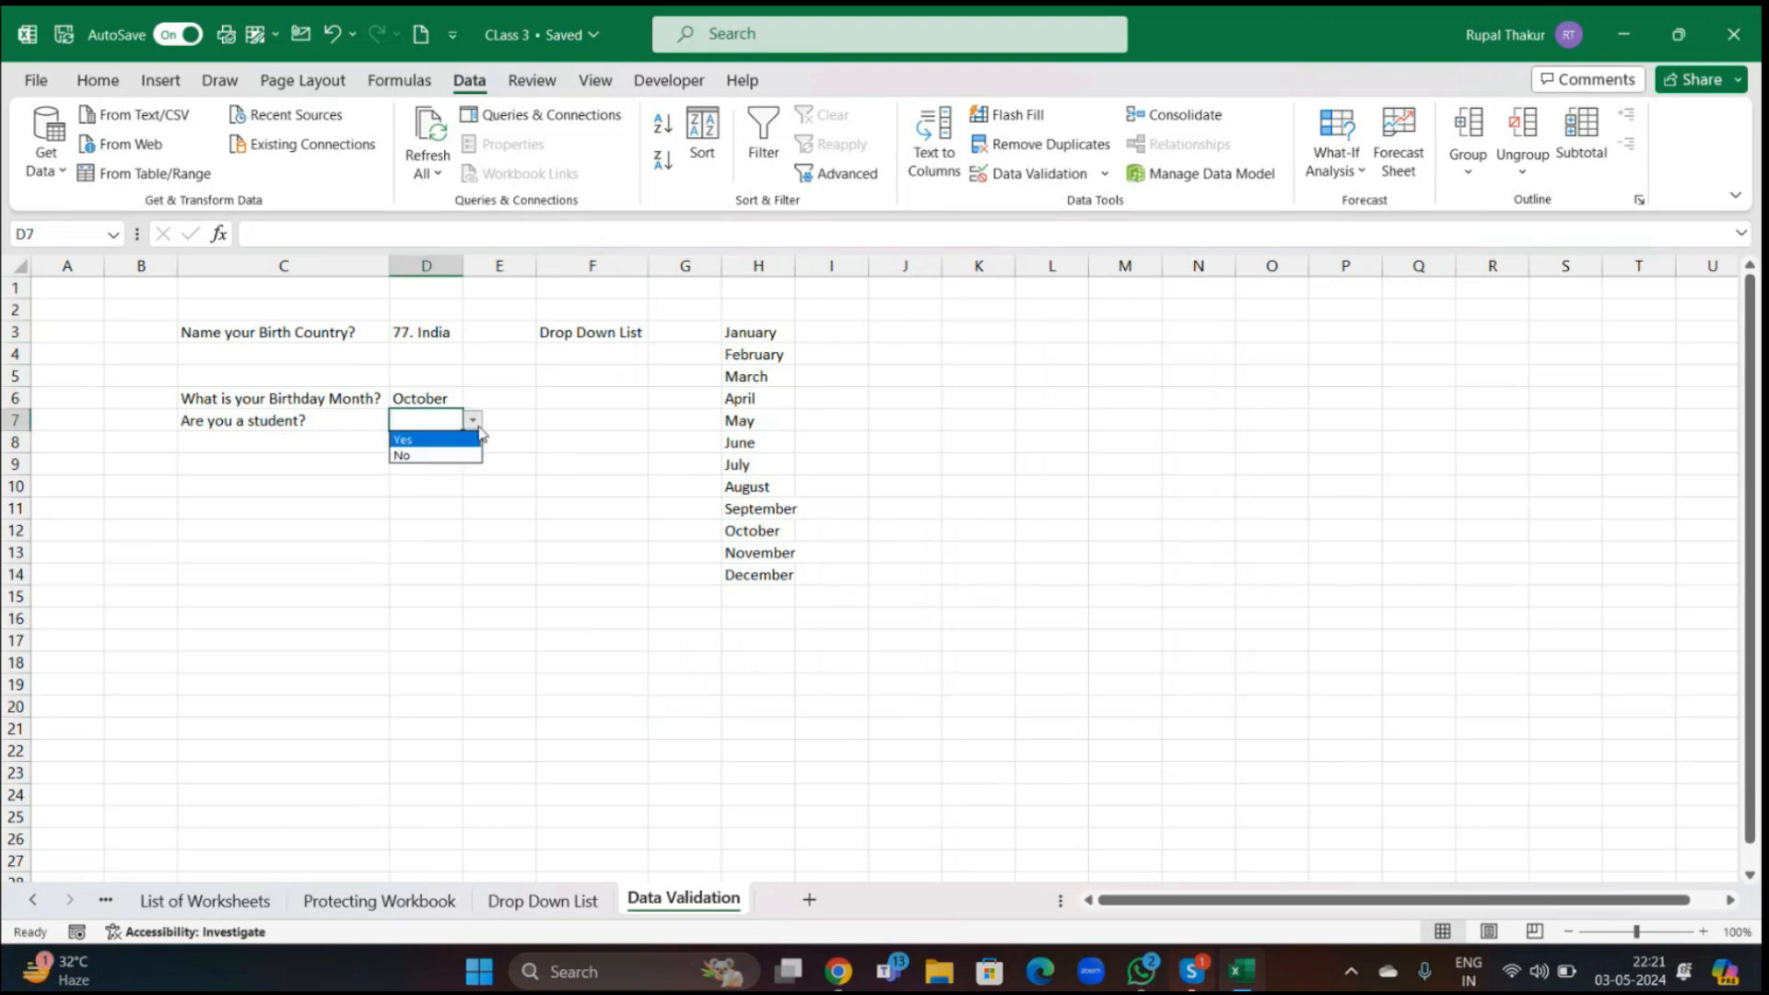
{"action": "left_click", "coordinate": [431, 458]}
{"action": "left_click", "coordinate": [473, 422]}
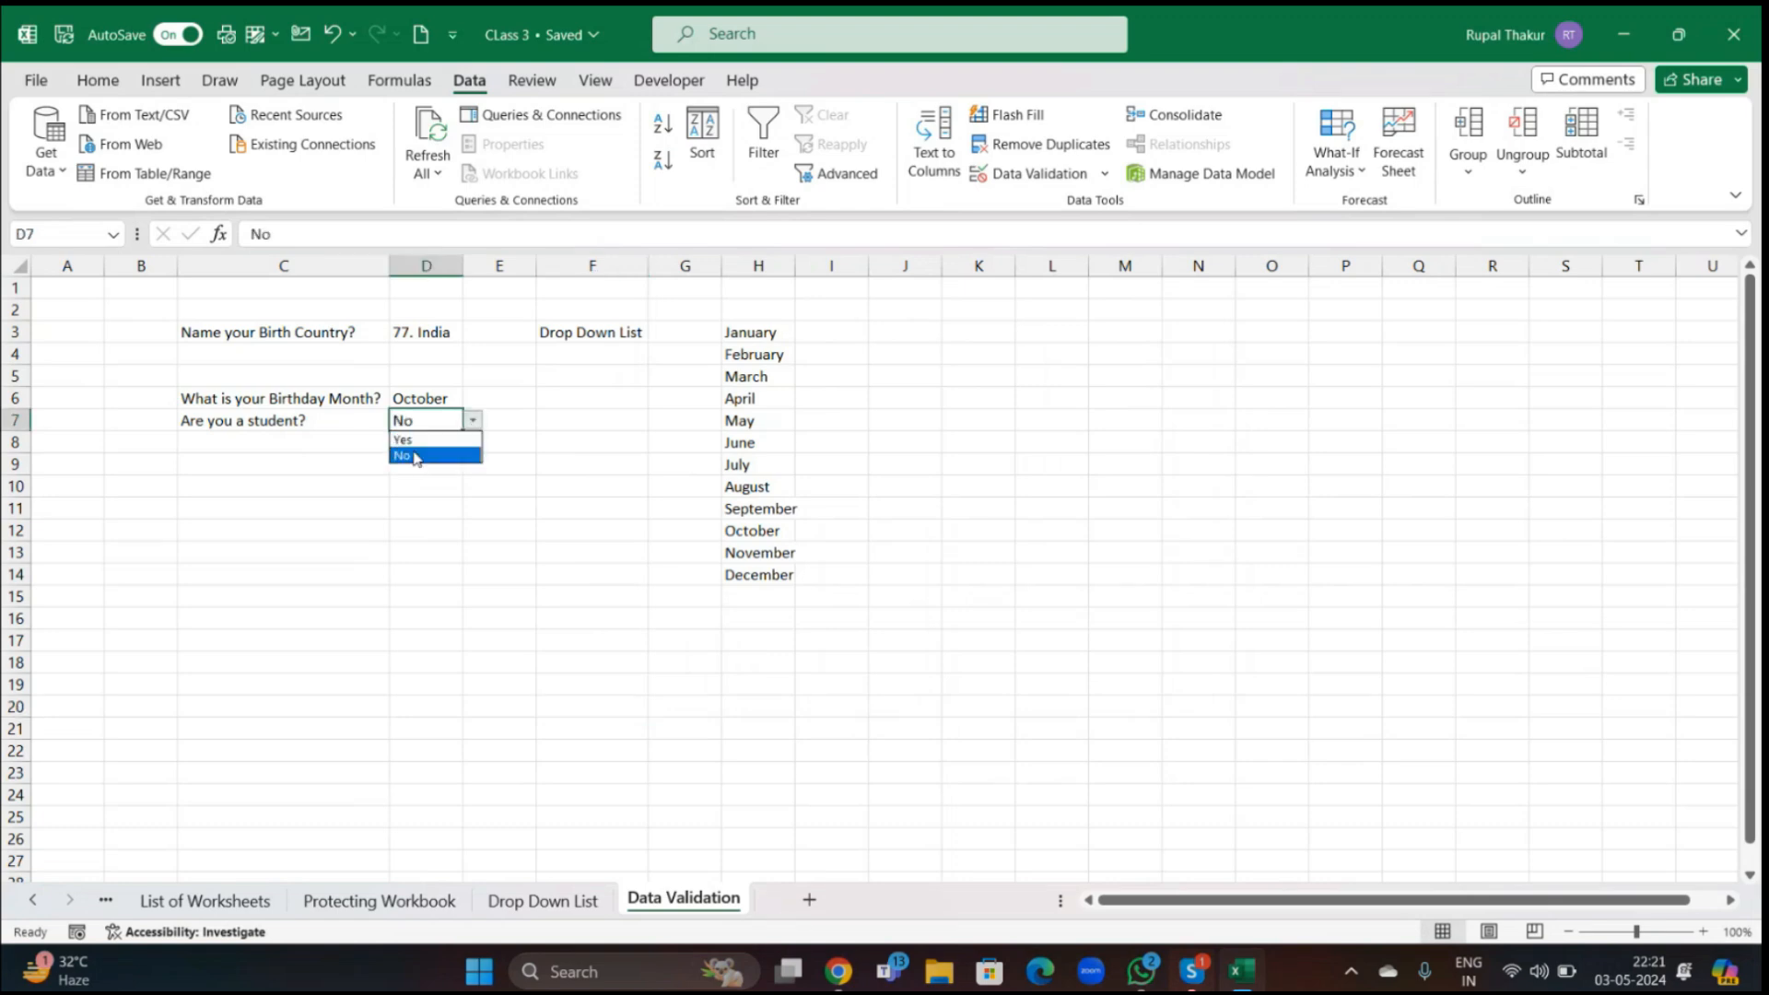
{"action": "left_click", "coordinate": [429, 440]}
{"action": "left_click", "coordinate": [429, 442]}
{"action": "left_click_drag", "start_coordinate": [446, 420], "coordinate": [470, 421]}
{"action": "left_click", "coordinate": [473, 423]}
{"action": "left_click", "coordinate": [429, 455]}
{"action": "left_click", "coordinate": [459, 558]}
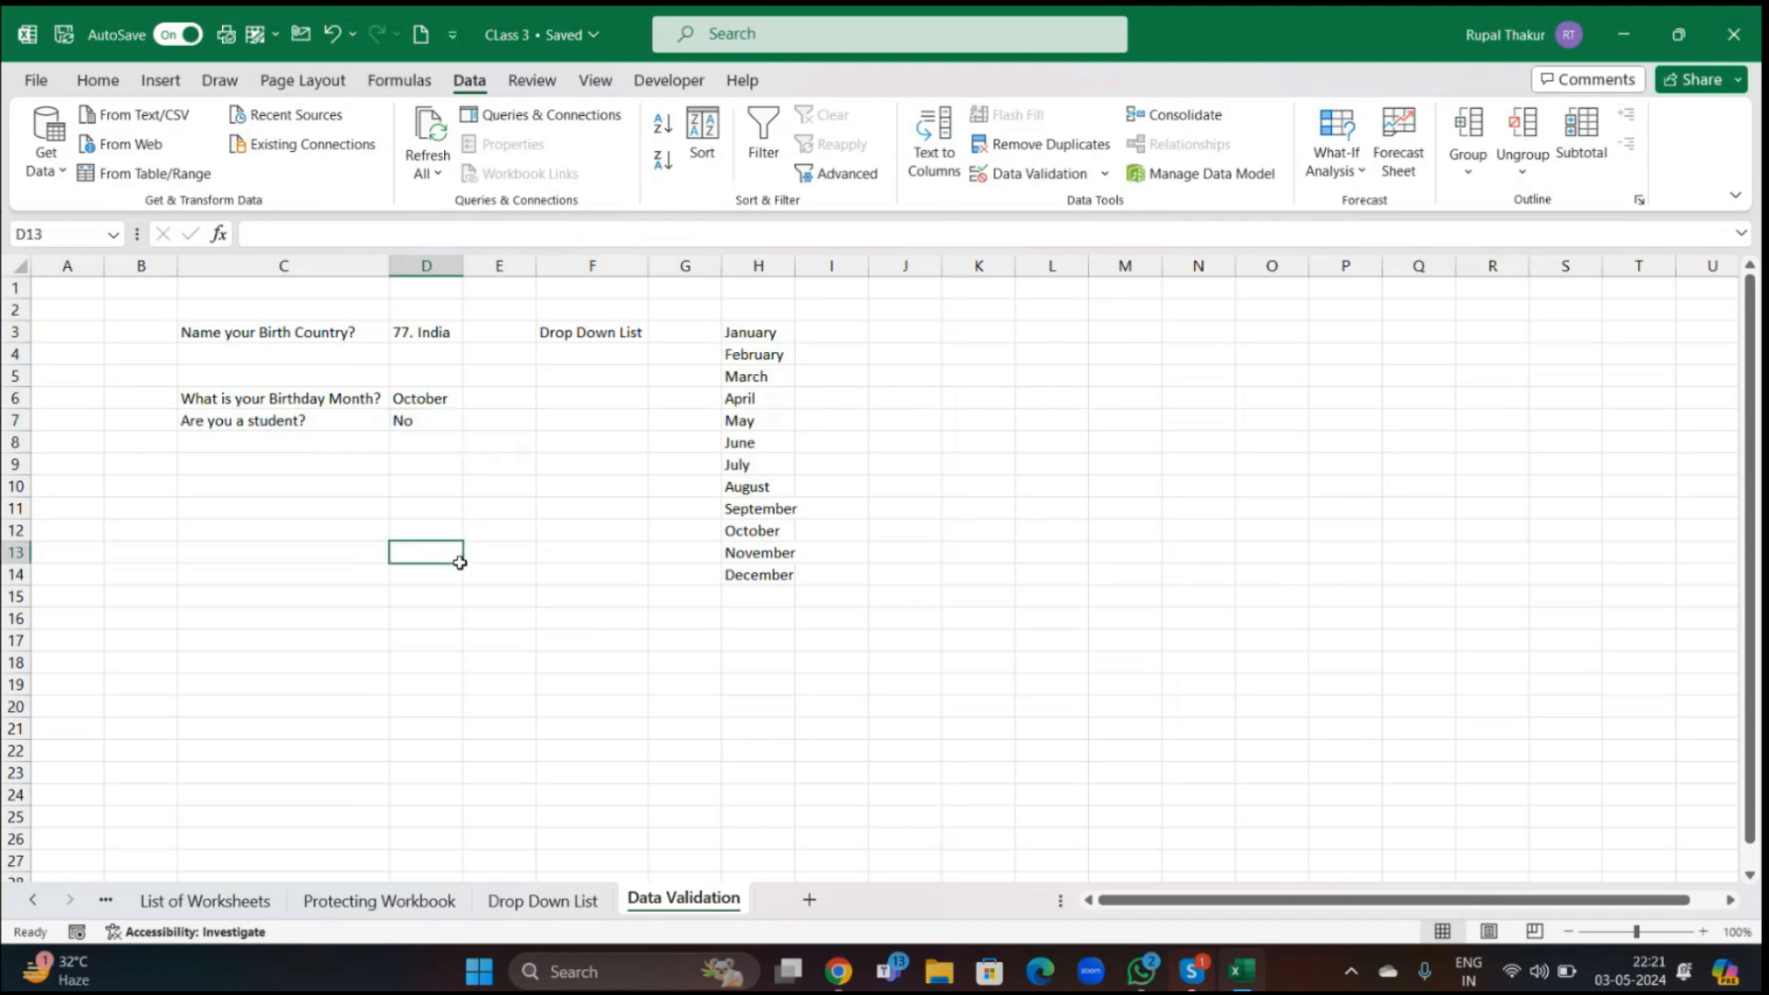